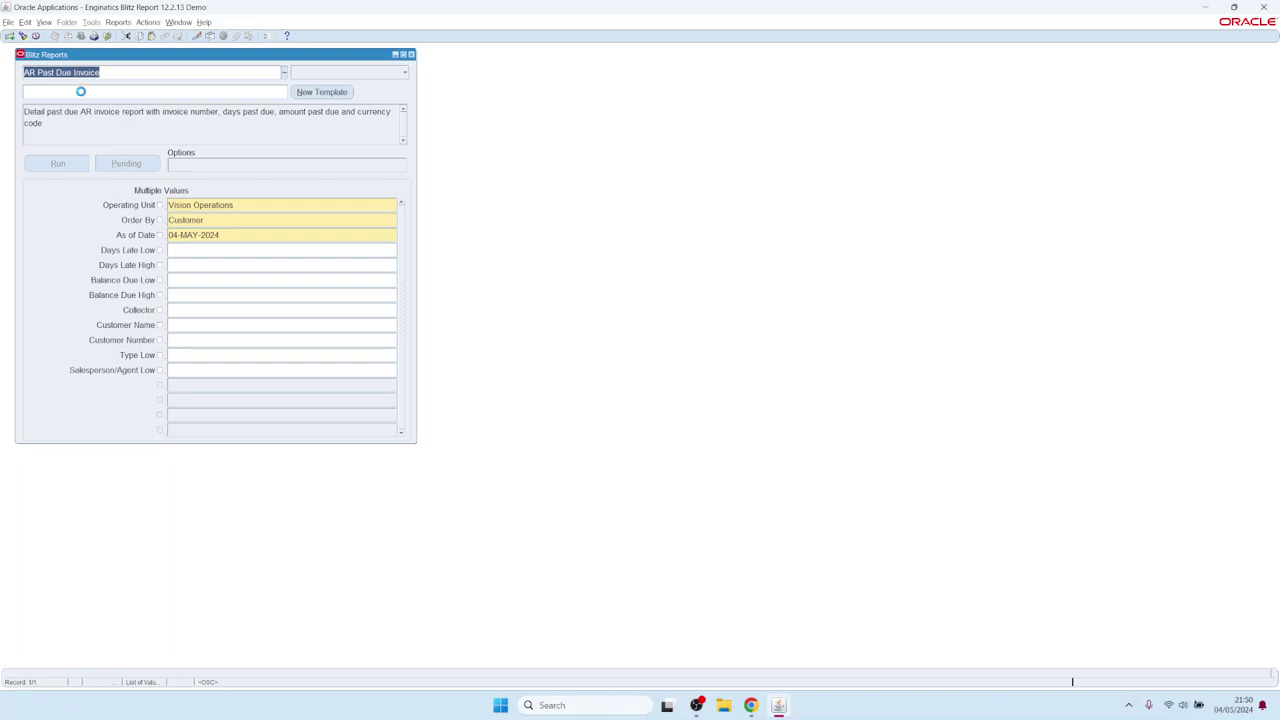
# Examine the rows and column filters of the AR Past Due Invoice output workbook in Excel
pyautogui.click(82, 91)
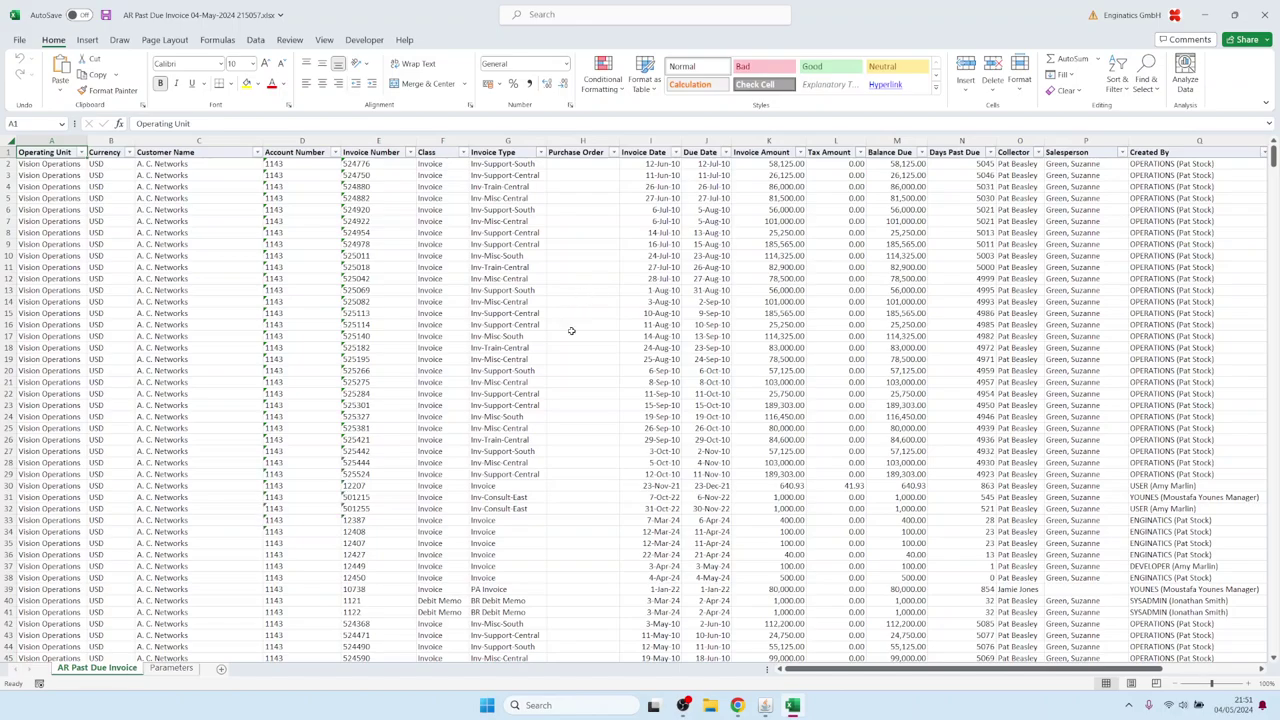
pyautogui.scroll(-20, 565, 330)
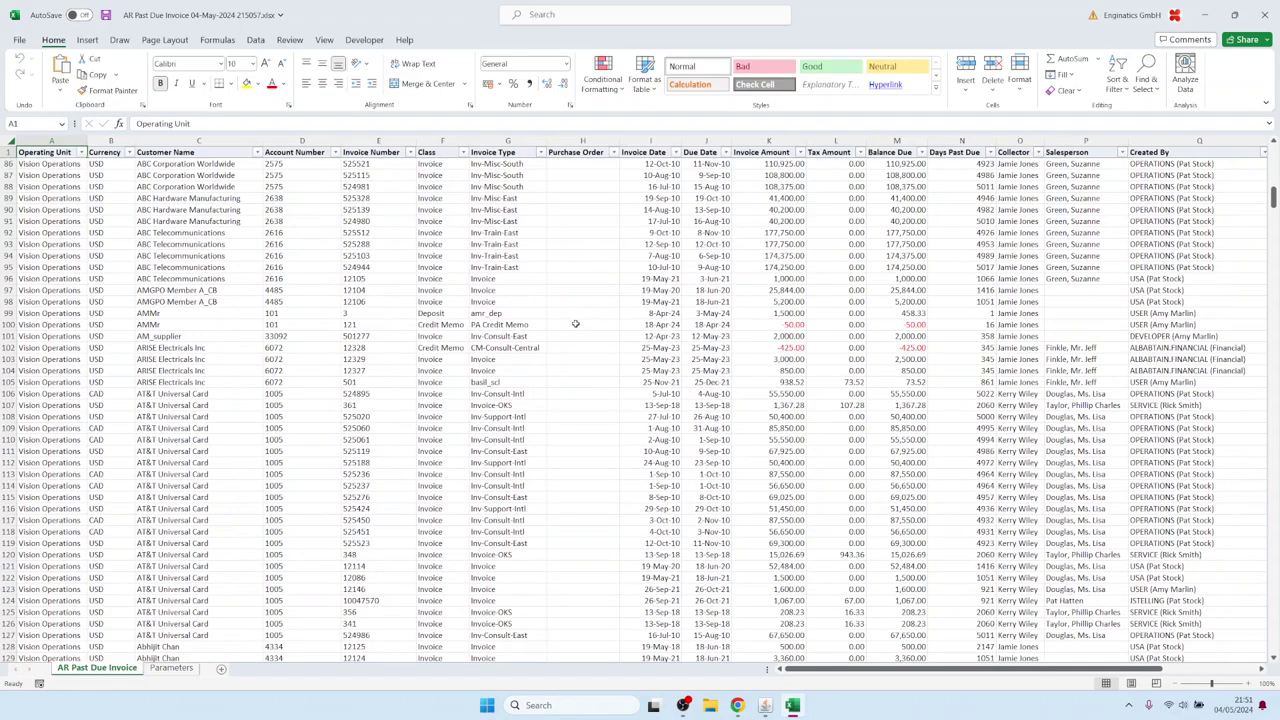
pyautogui.scroll(20, 565, 330)
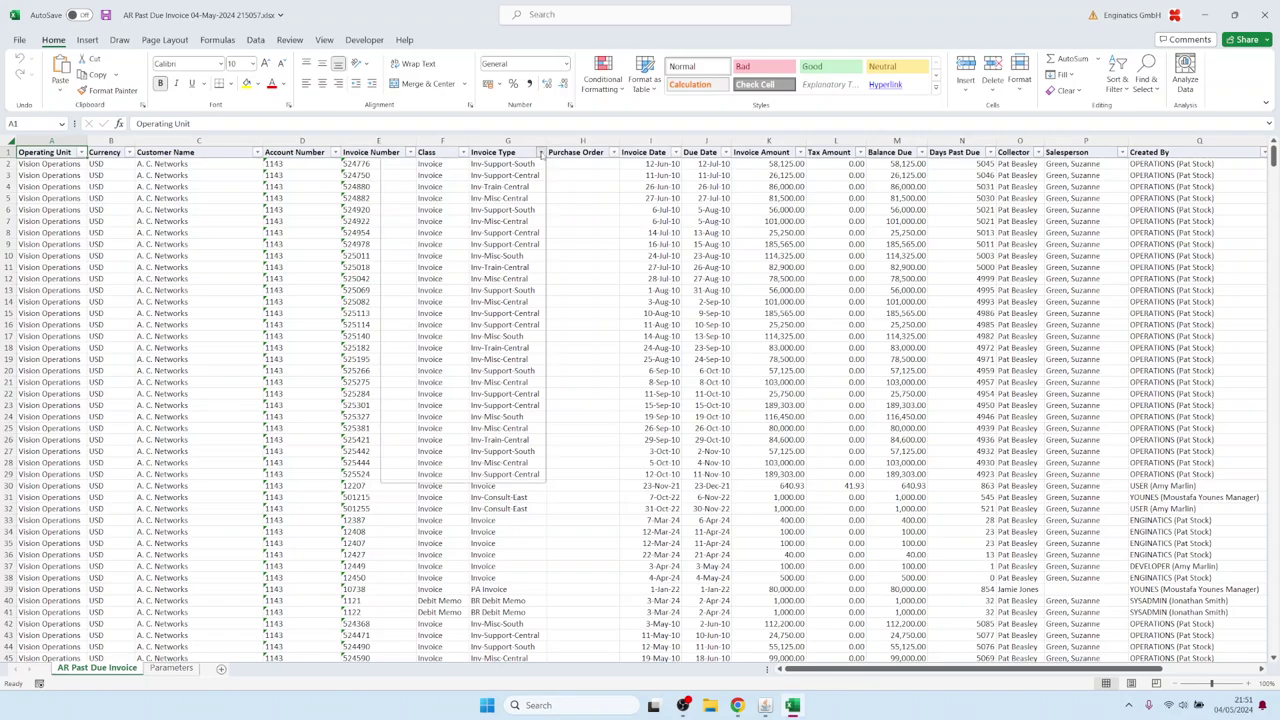
pyautogui.click(541, 152)
pyautogui.click(541, 152)
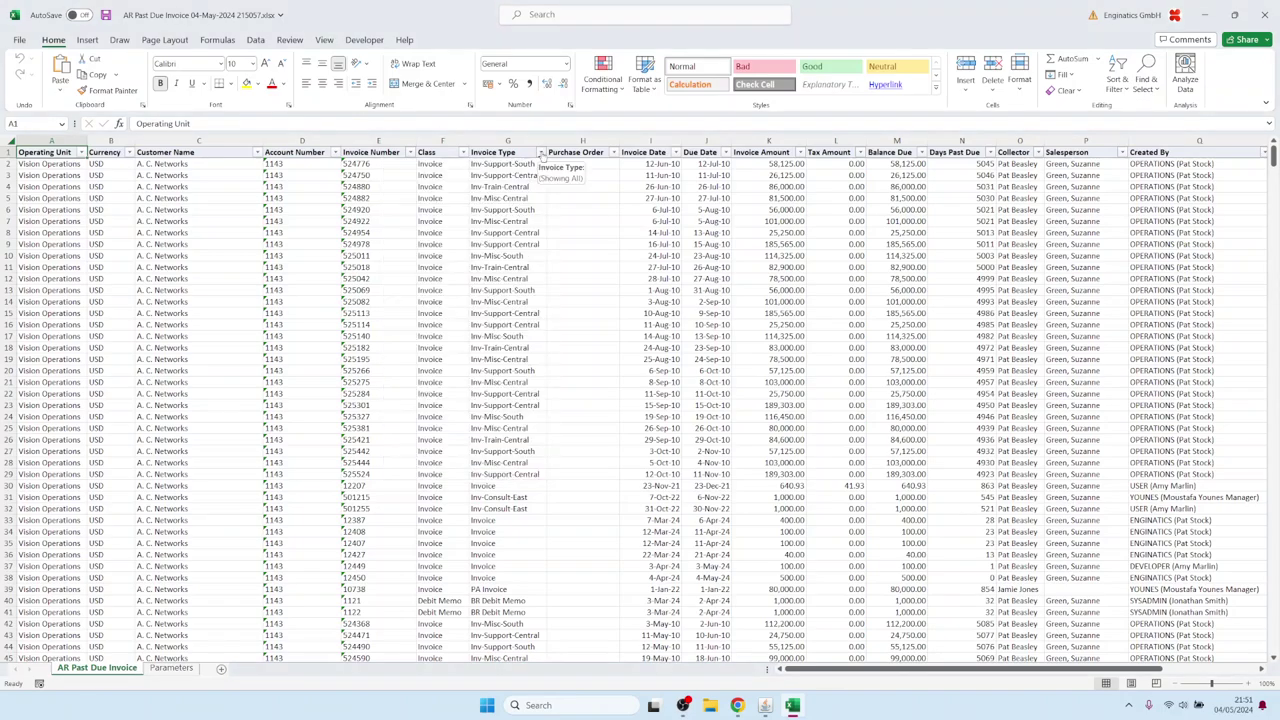
# Switch back to Oracle Applications and view the list of existing templates for the AR Past Due Invoice report
pyautogui.click(765, 705)
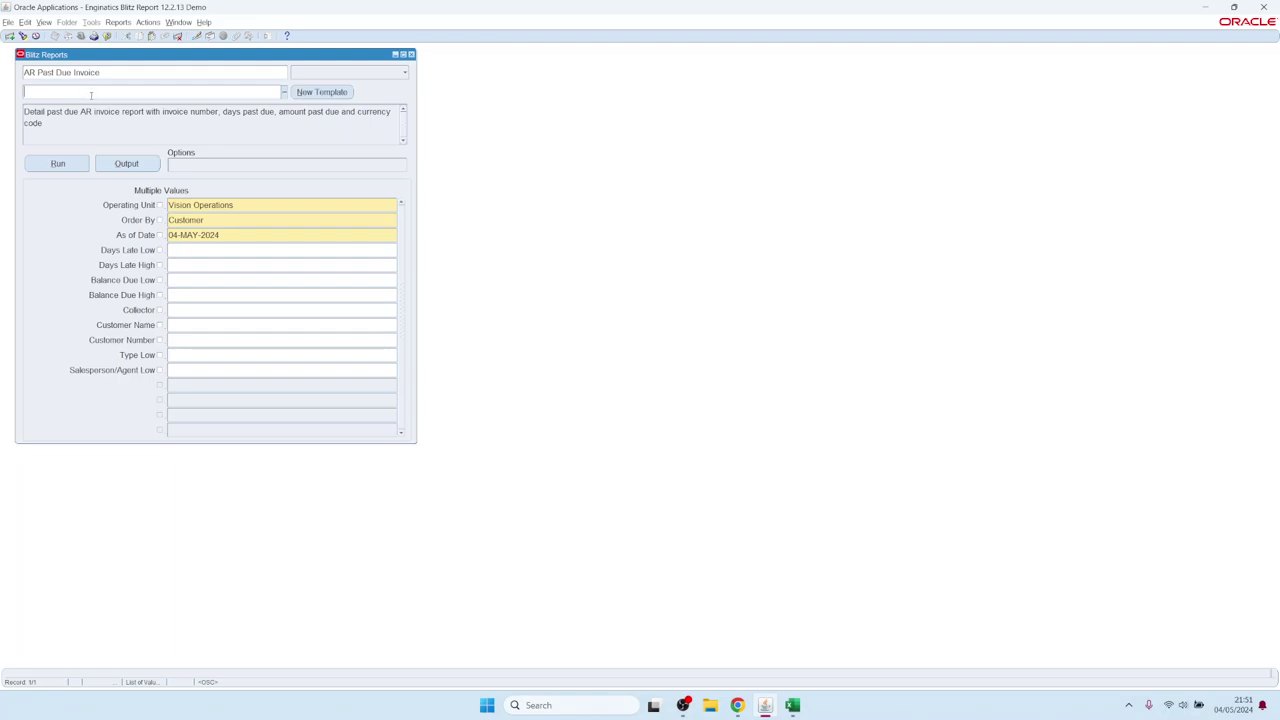
pyautogui.click(146, 91)
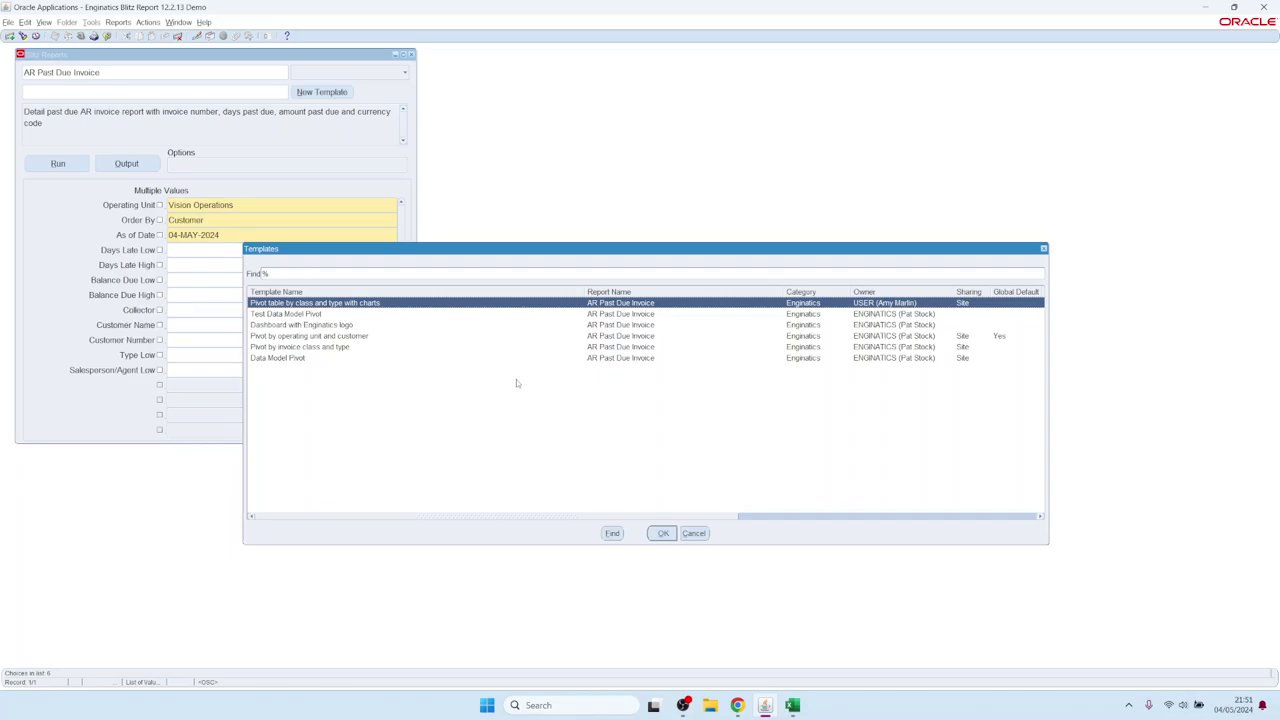
pyautogui.click(692, 534)
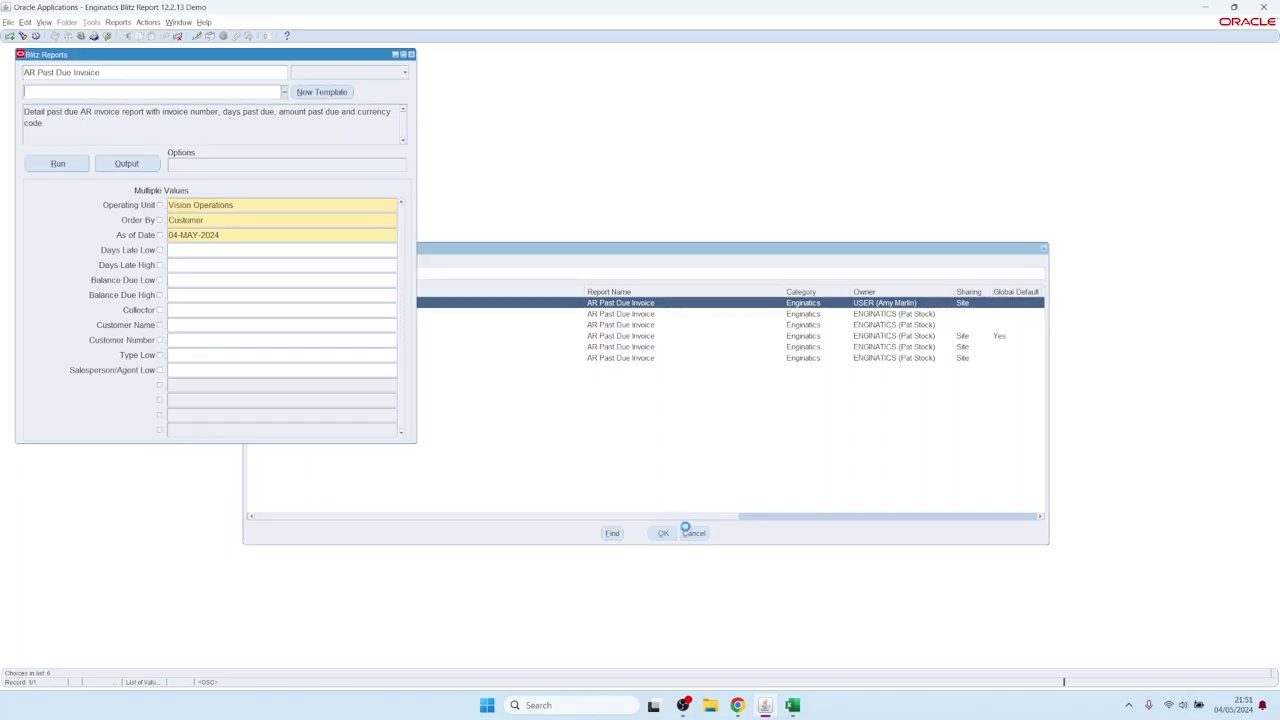
# Create a new template for the report that displays only the columns from Operating Unit through Invoice Amount
pyautogui.click(318, 92)
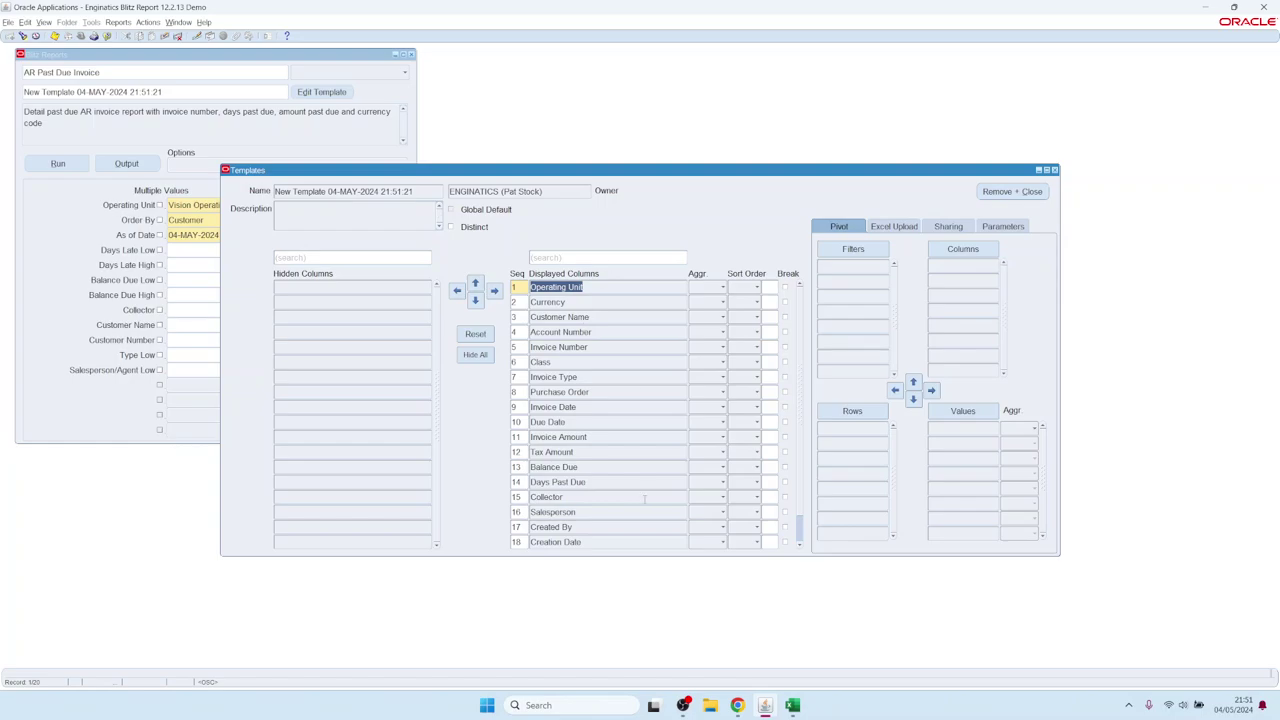
pyautogui.click(477, 360)
pyautogui.click(420, 437)
pyautogui.keyDown('shift'); pyautogui.click(400, 287); pyautogui.keyUp('shift')
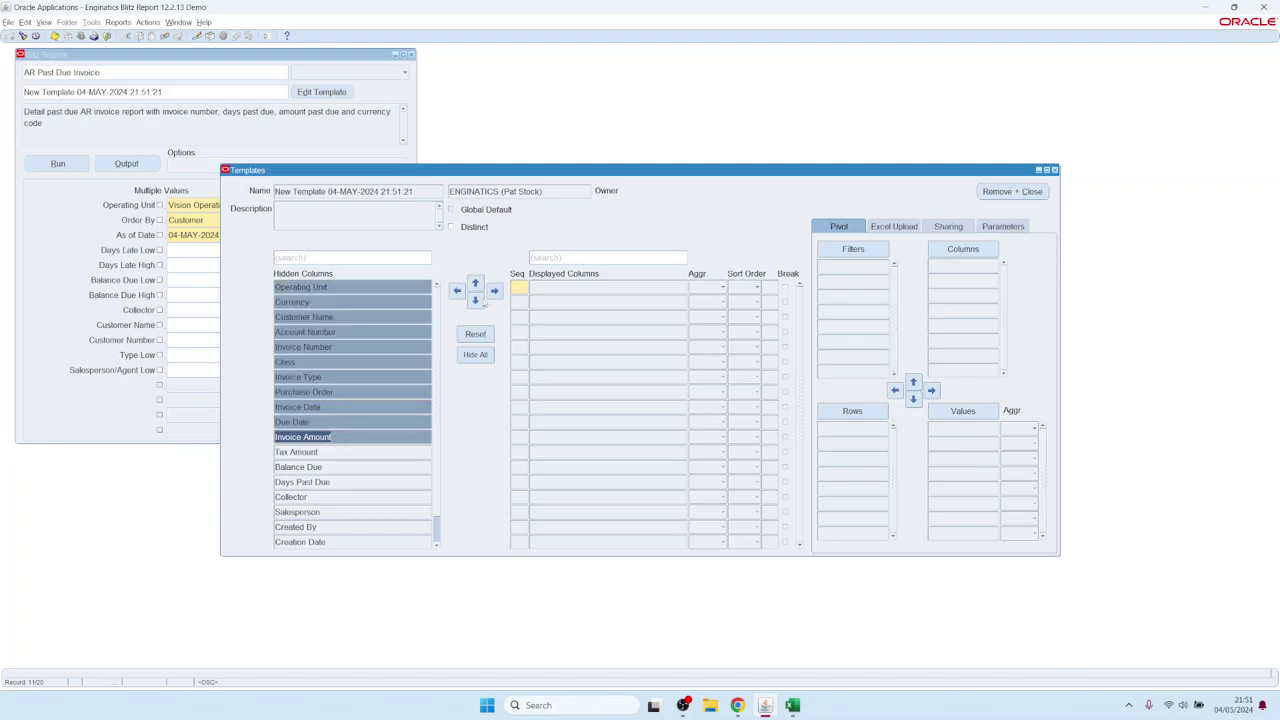
pyautogui.click(494, 290)
# Add Days Past Due and Salesperson to the displayed columns directly after Purchase Order
pyautogui.click(576, 317)
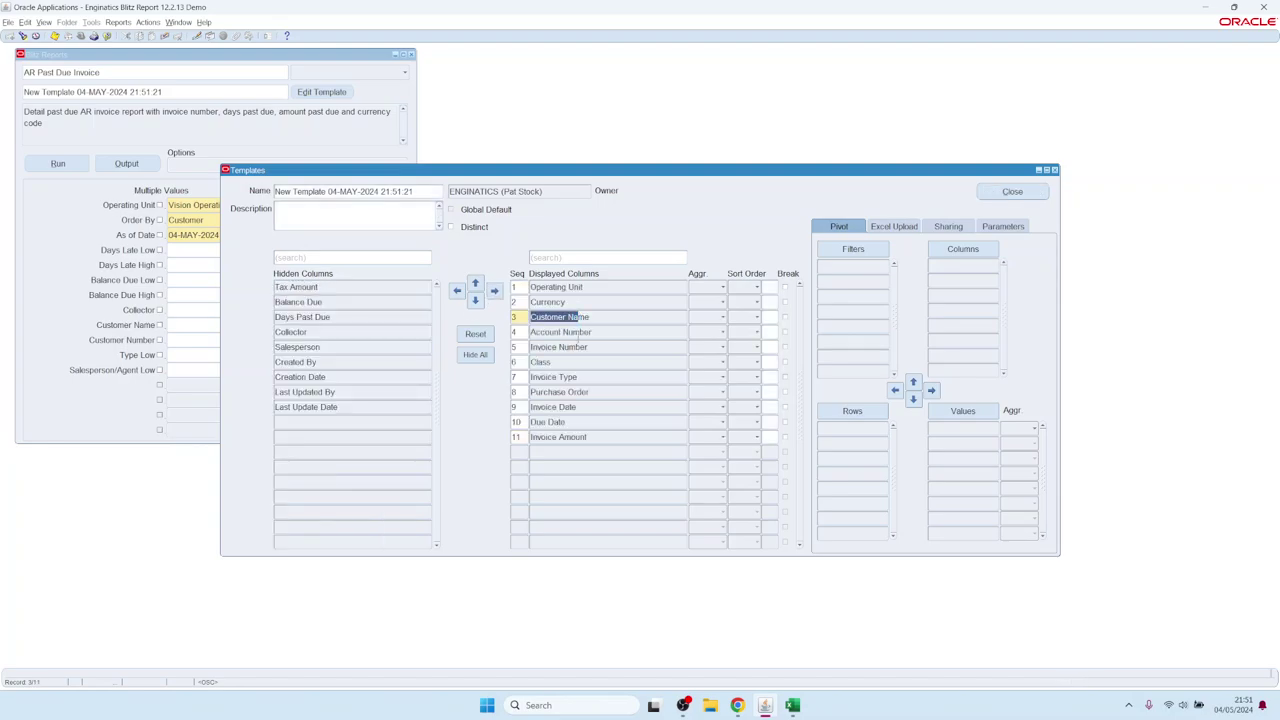
pyautogui.click(560, 392)
pyautogui.click(344, 318)
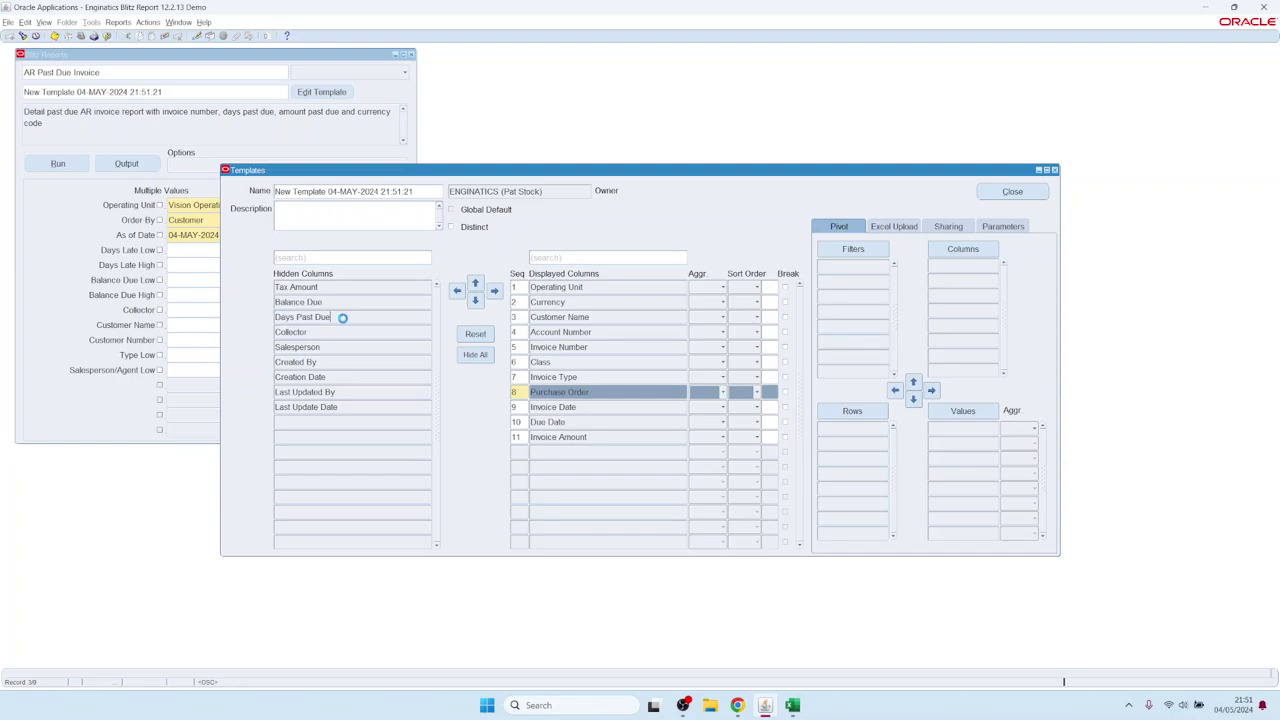
pyautogui.doubleClick(344, 318)
pyautogui.doubleClick(334, 332)
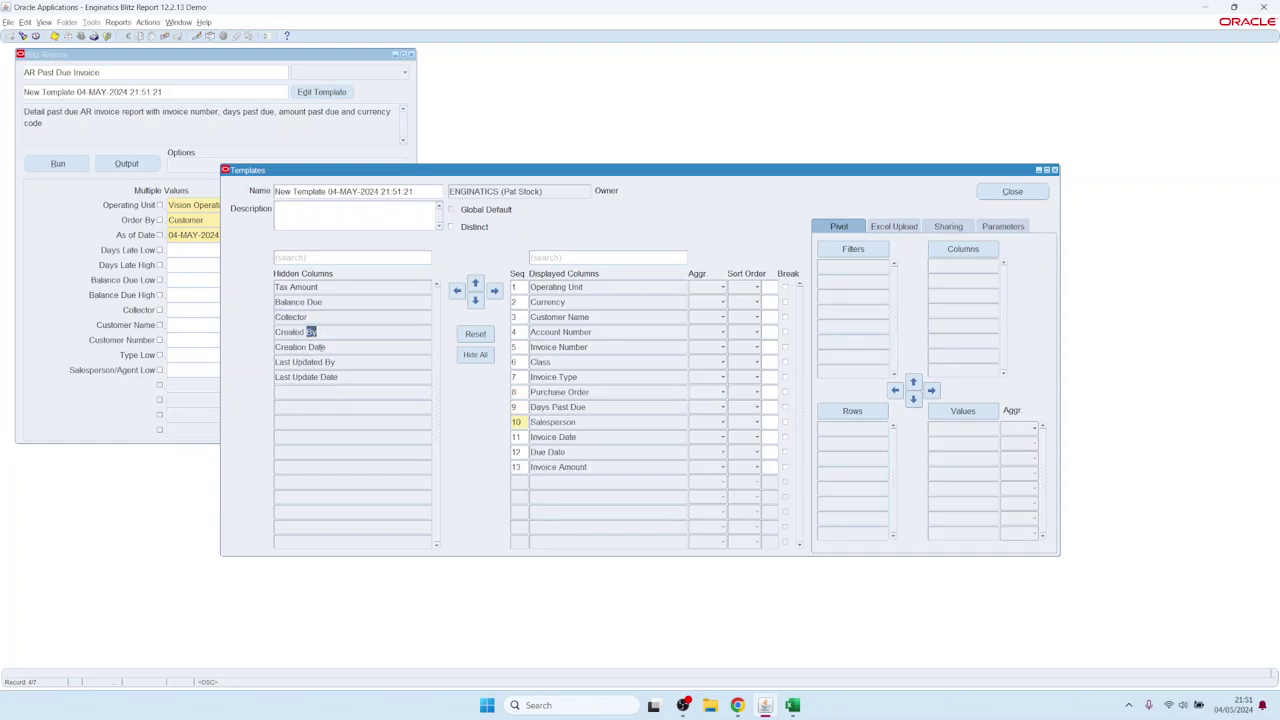
# Add the hidden columns Balance Due and Created By to the displayed columns after Salesperson
pyautogui.click(330, 347)
pyautogui.click(300, 302)
pyautogui.keyDown('shift'); pyautogui.click(320, 347); pyautogui.keyUp('shift')
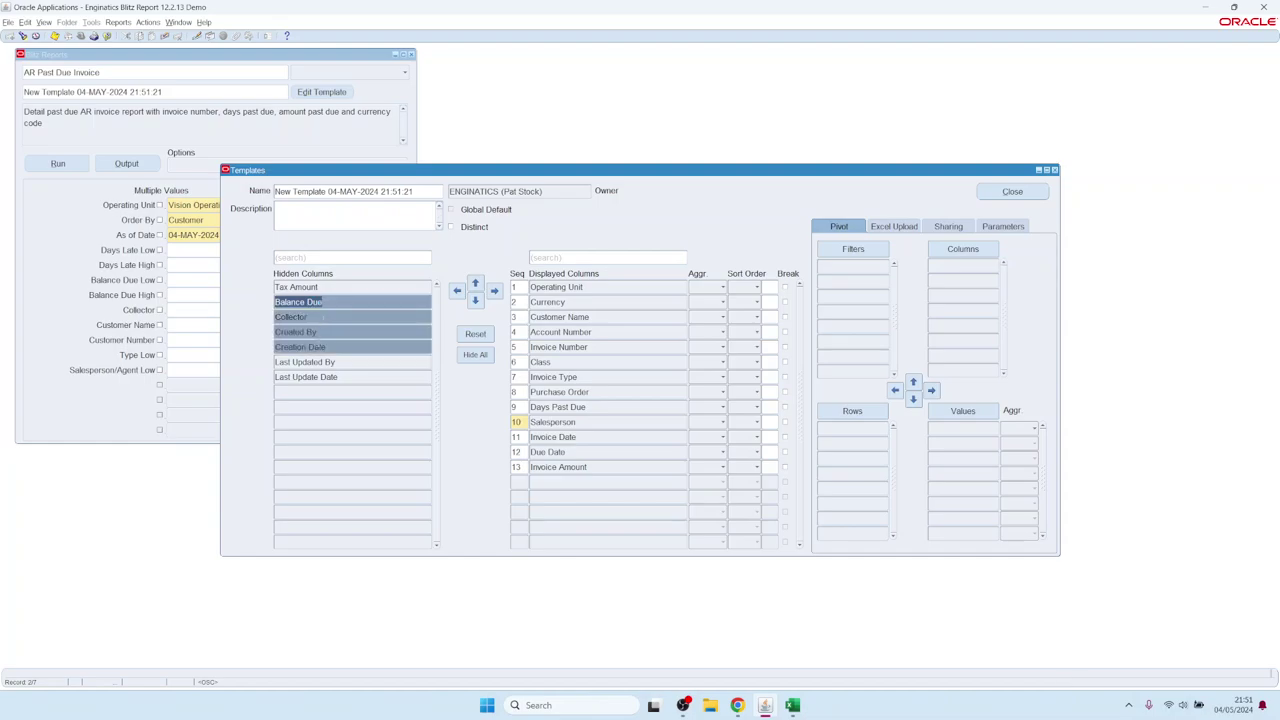
pyautogui.keyDown('ctrl'); pyautogui.click(318, 332); pyautogui.keyUp('ctrl')
pyautogui.click(494, 290)
# Move Invoice Number and Purchase Order up together so that they come directly before Customer Name
pyautogui.click(560, 317)
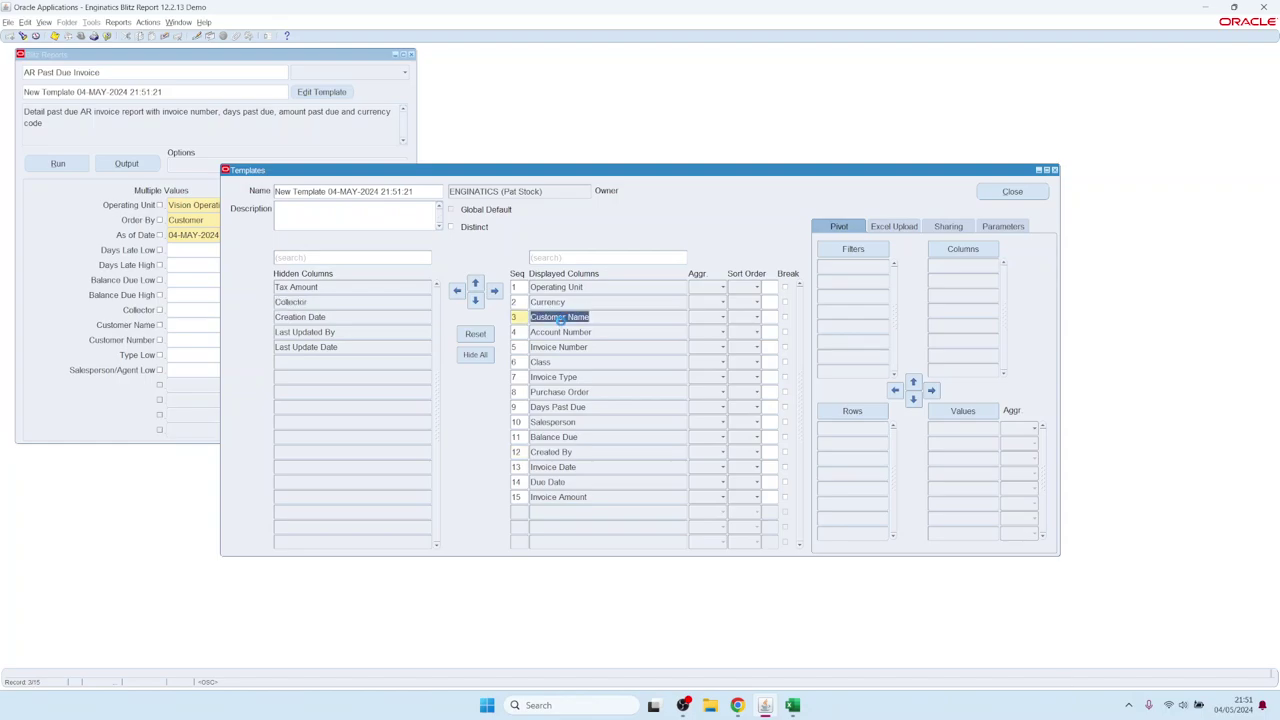
pyautogui.click(558, 392)
pyautogui.keyDown('ctrl'); pyautogui.click(558, 347); pyautogui.keyUp('ctrl')
pyautogui.click(475, 285)
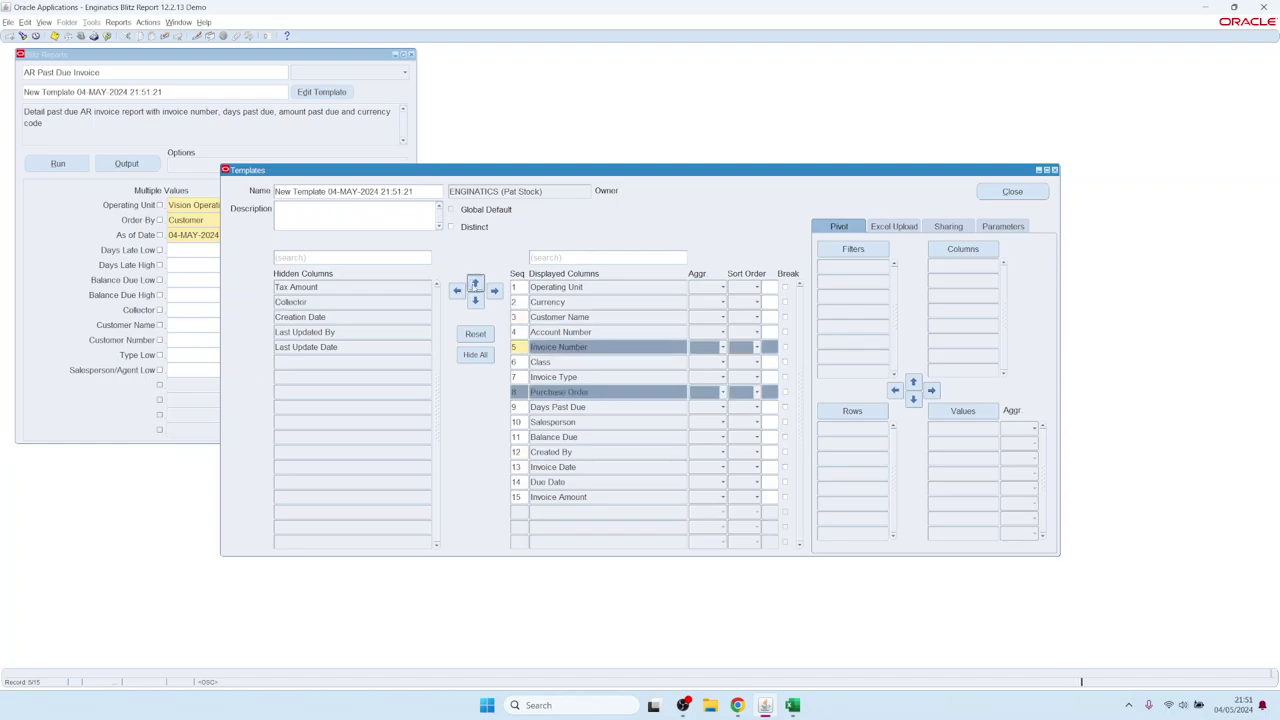
pyautogui.click(475, 285)
# Hide Balance Due, Created By, Invoice Date and Due Date, and run the report with this template
pyautogui.click(553, 437)
pyautogui.keyDown('shift'); pyautogui.click(548, 482); pyautogui.keyUp('shift')
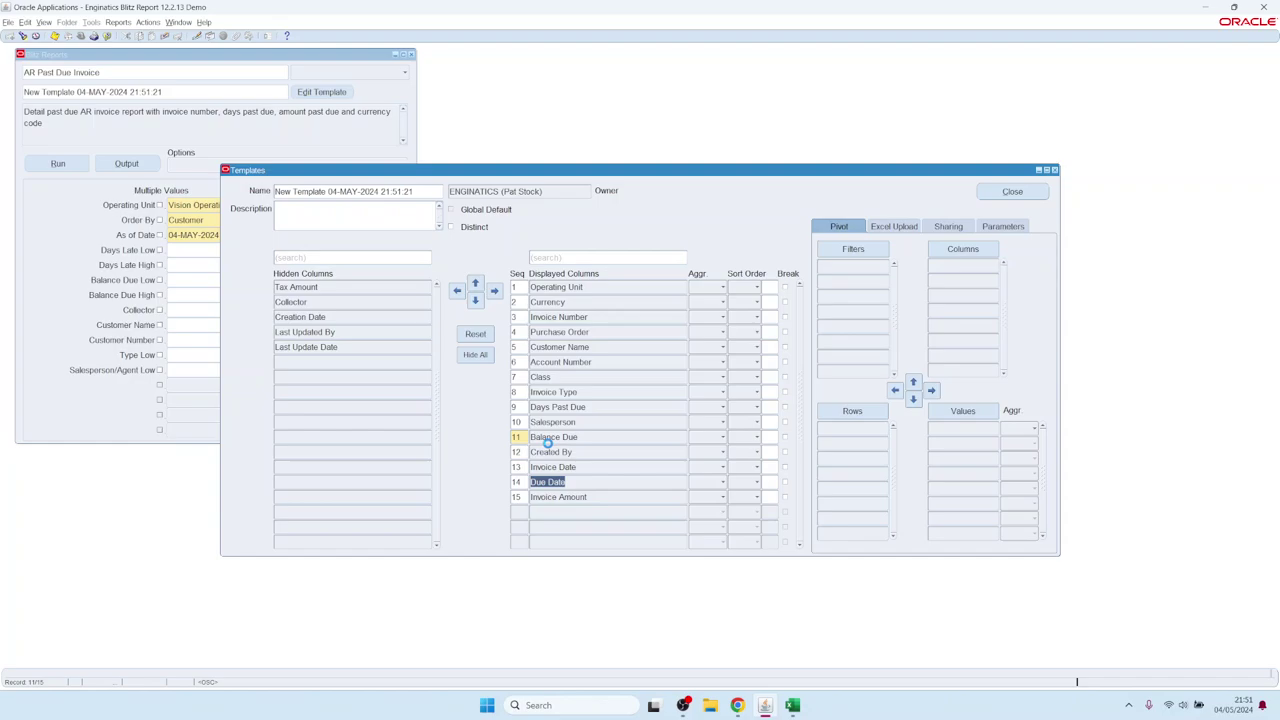
pyautogui.click(457, 290)
pyautogui.click(73, 168)
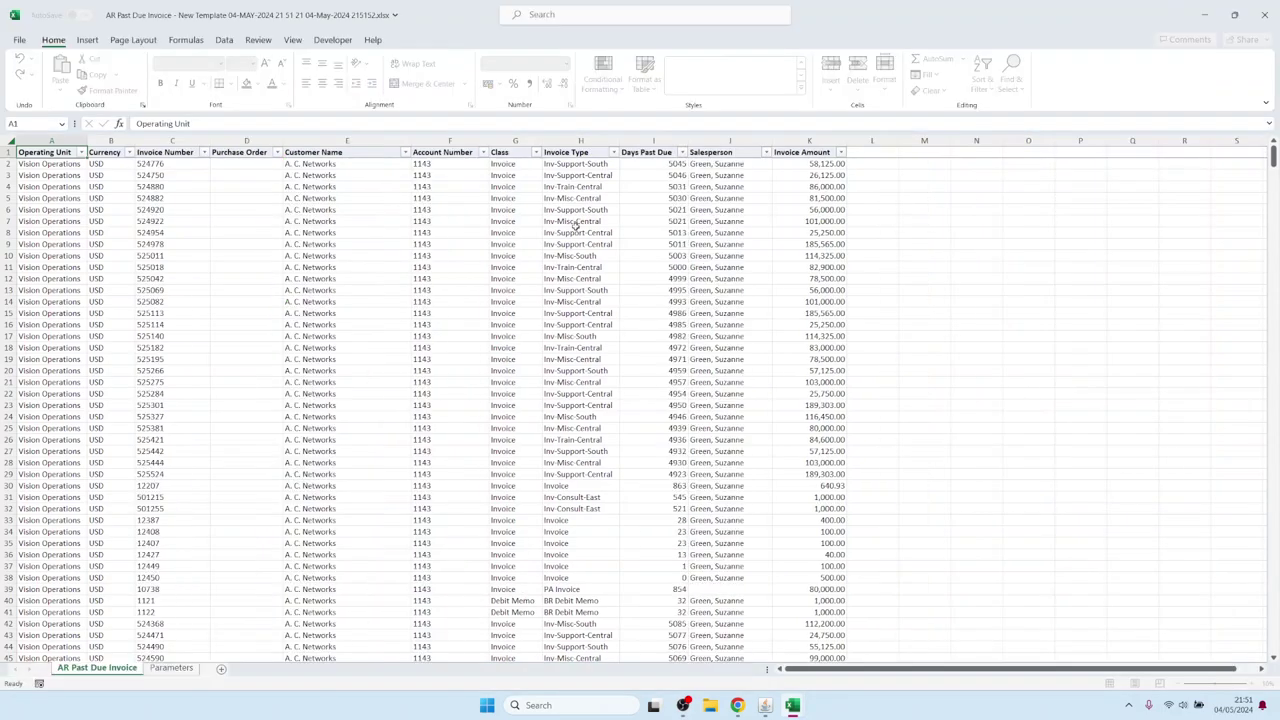
# Switch back to Oracle Applications and move Invoice Type, Days Past Due and Salesperson together to sequence 1 of the displayed columns
pyautogui.click(764, 705)
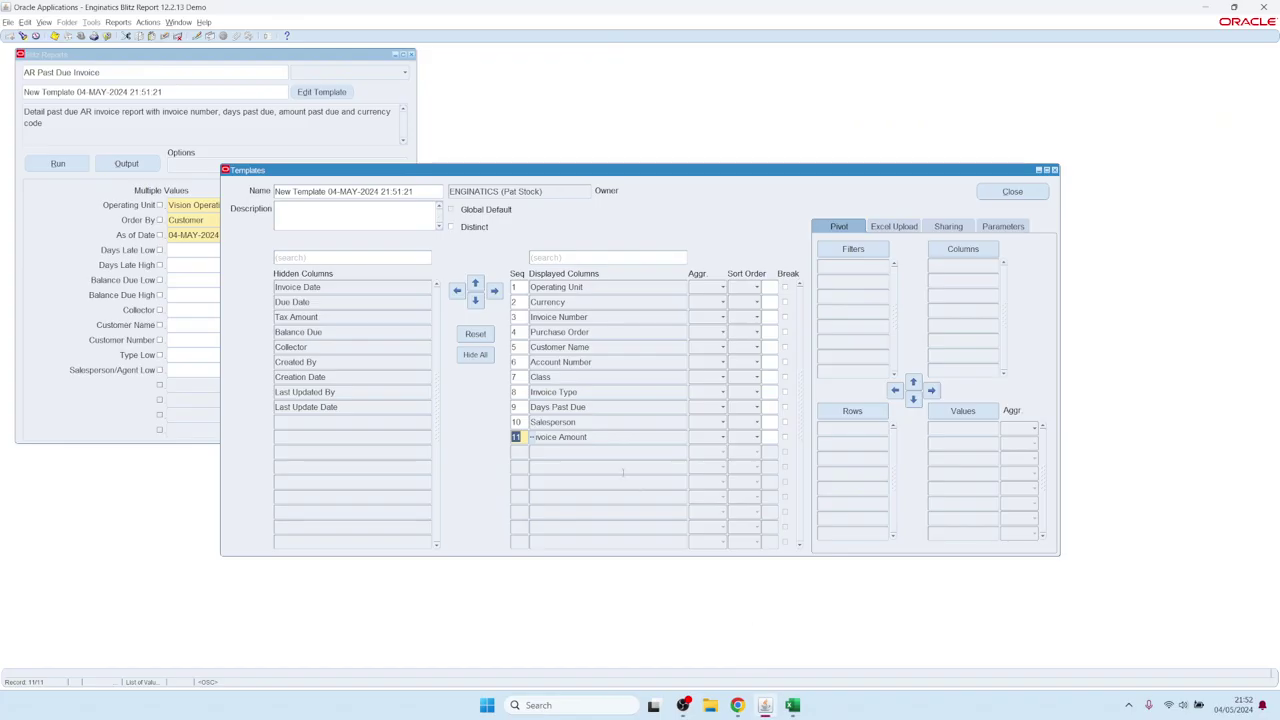
pyautogui.click(555, 392)
pyautogui.keyDown('shift'); pyautogui.click(531, 422); pyautogui.keyUp('shift')
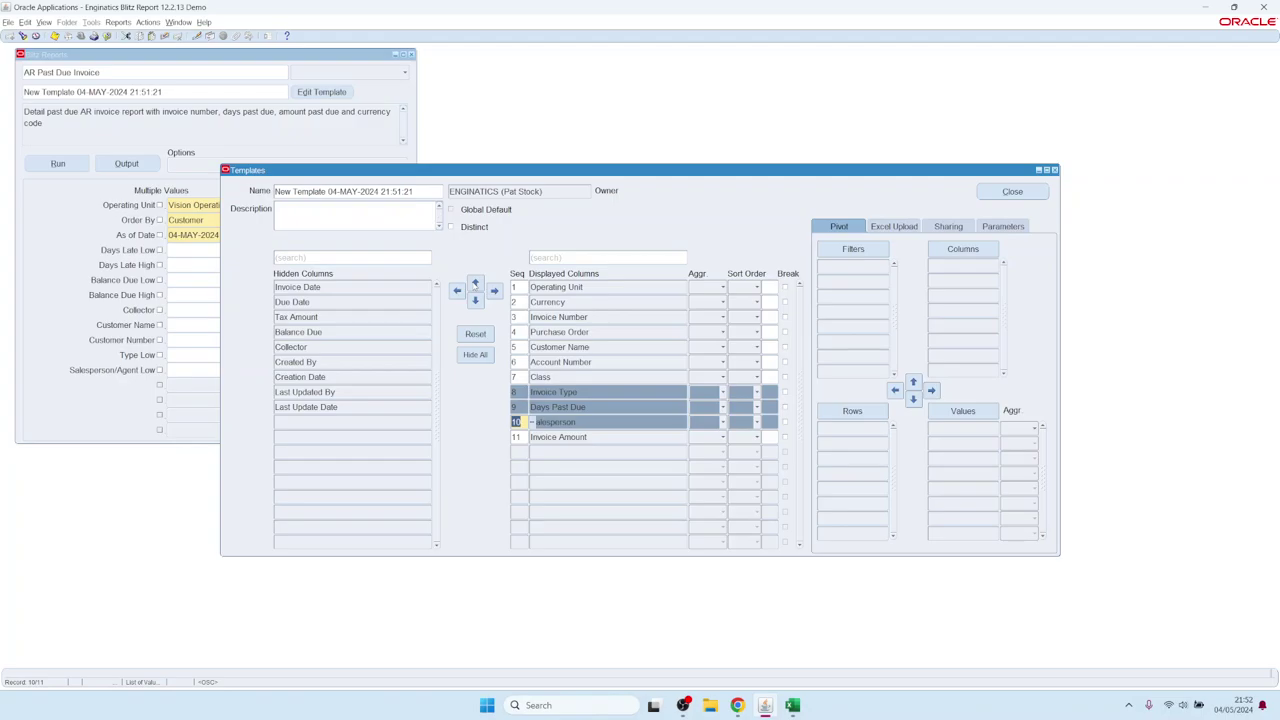
pyautogui.write('1')
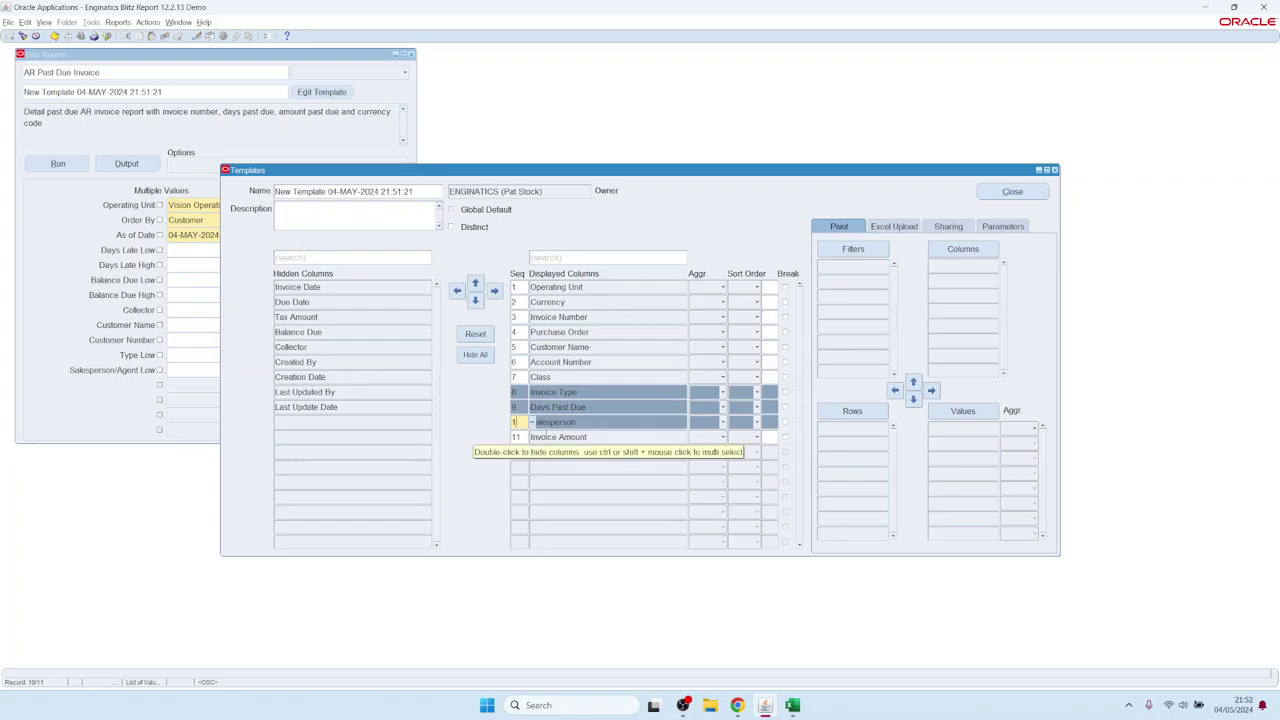
pyautogui.click(532, 287)
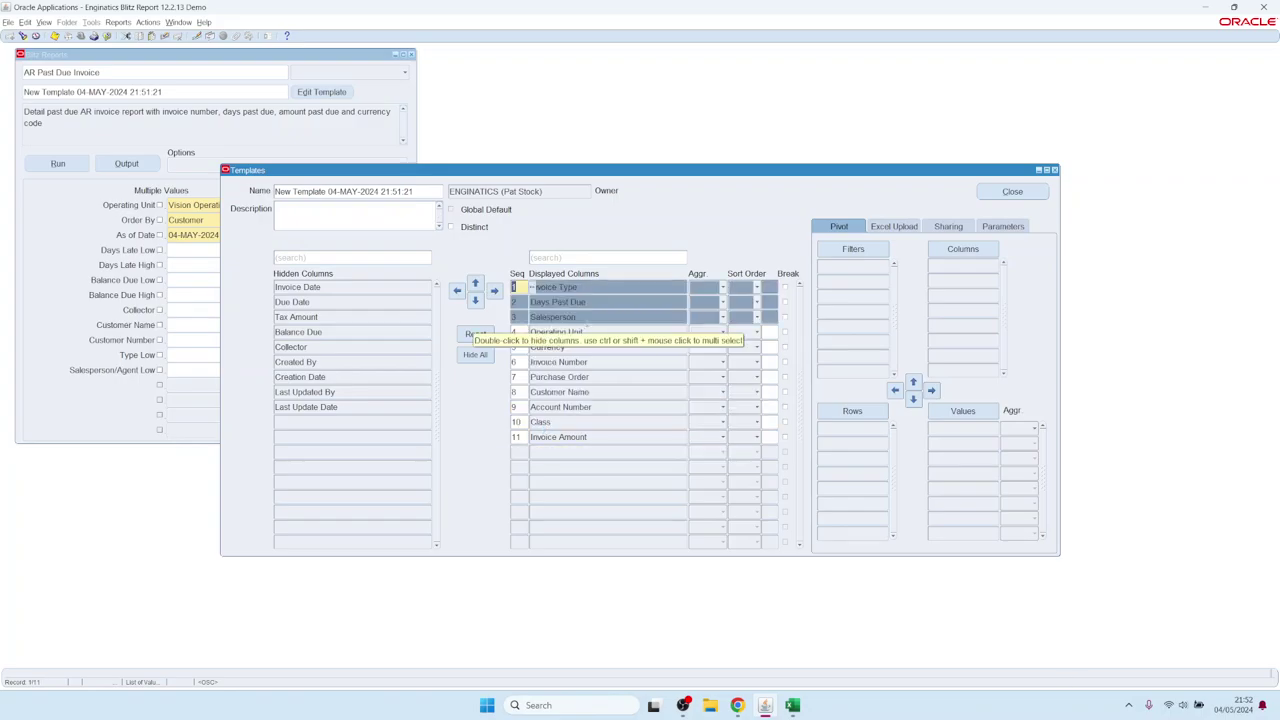
pyautogui.click(556, 332)
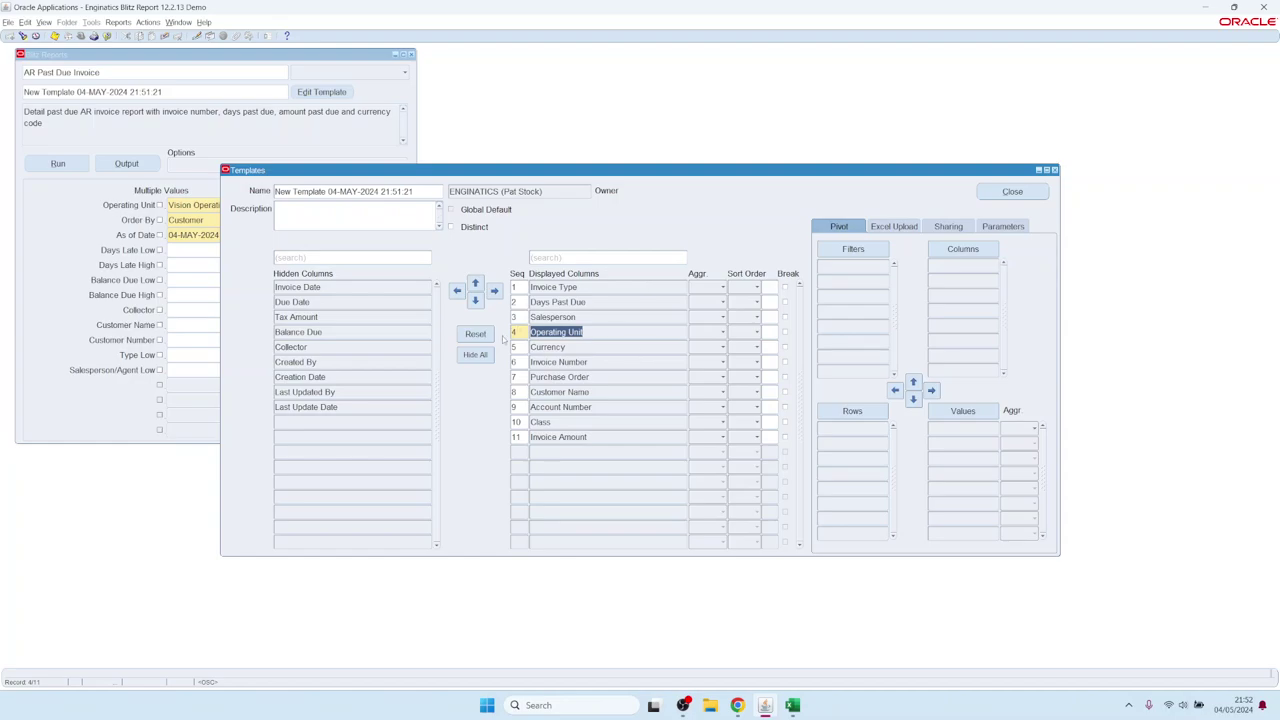
# View the aggregation and sort order options, and reset the template's columns to their defaults
pyautogui.click(714, 288)
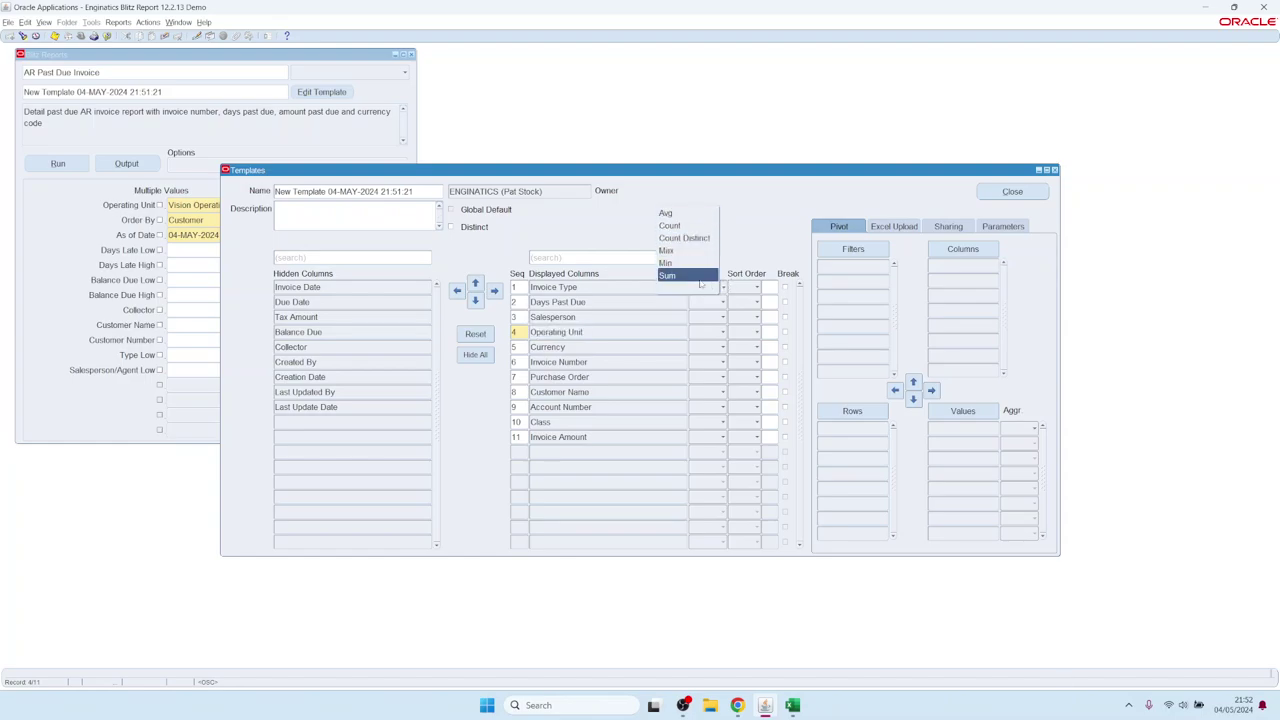
pyautogui.click(660, 333)
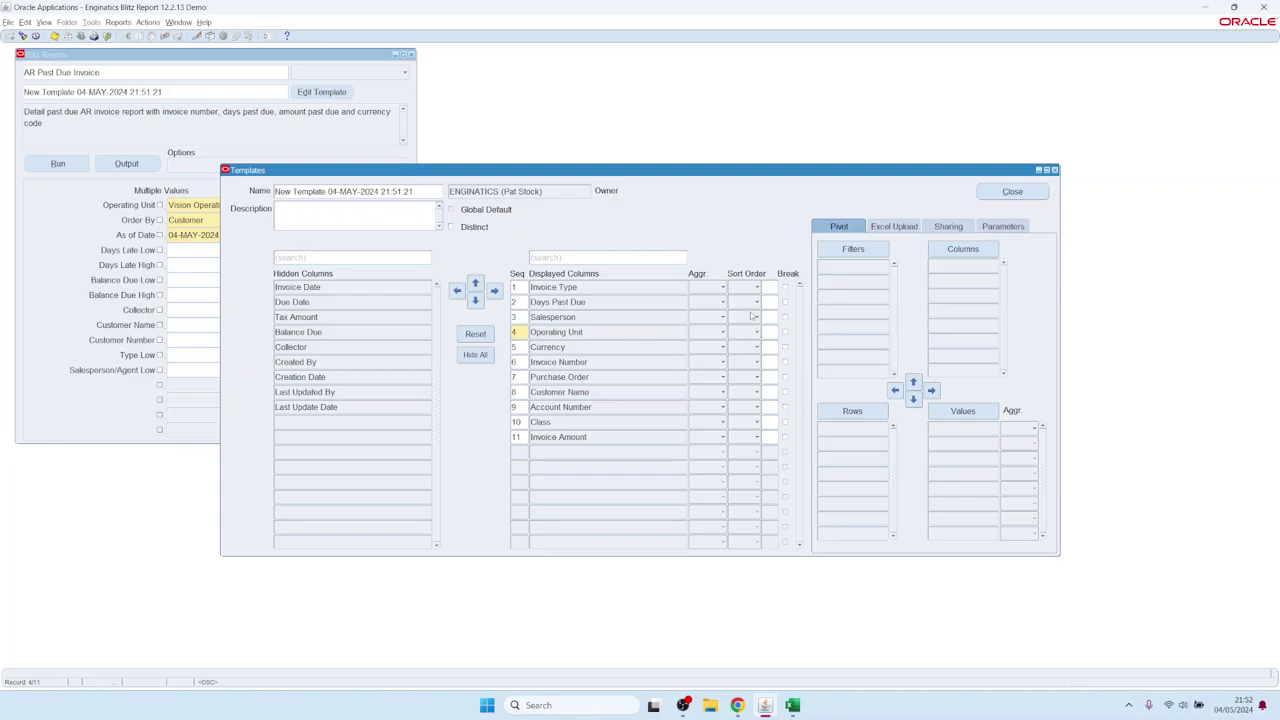
pyautogui.click(753, 316)
pyautogui.click(504, 336)
pyautogui.click(475, 334)
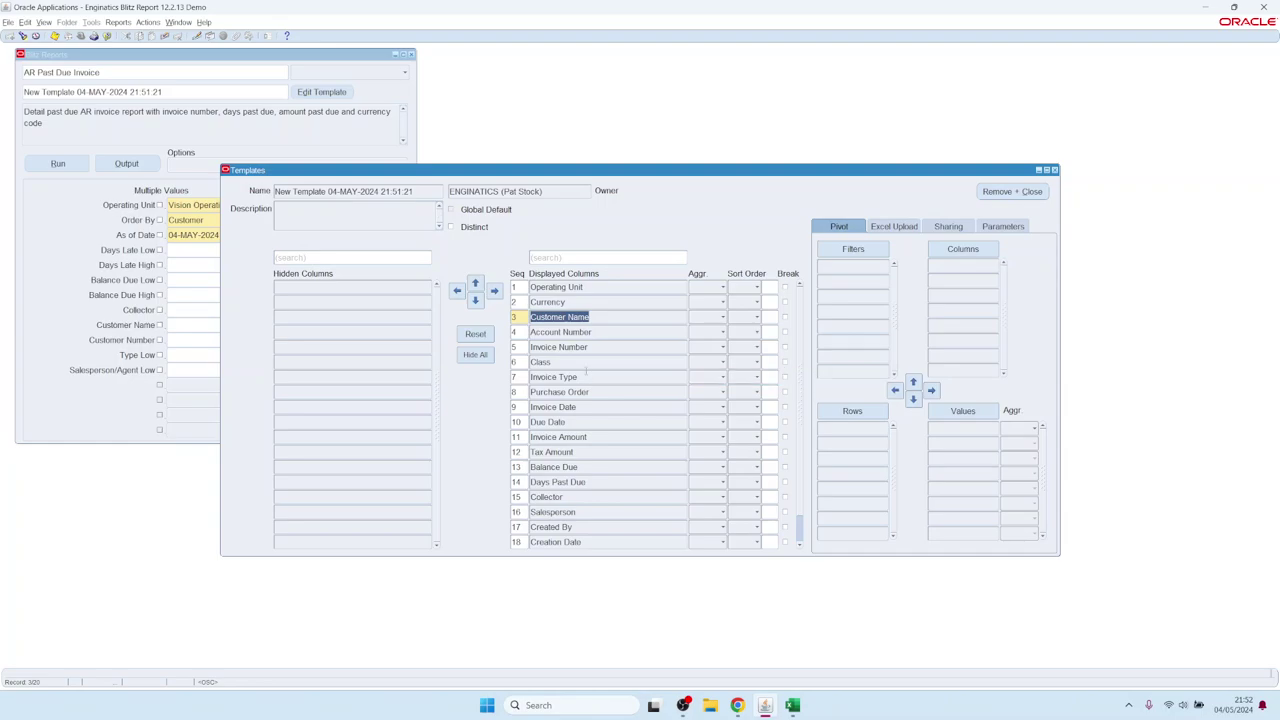
# Turn on the break for the Class column and run the report
pyautogui.click(562, 365)
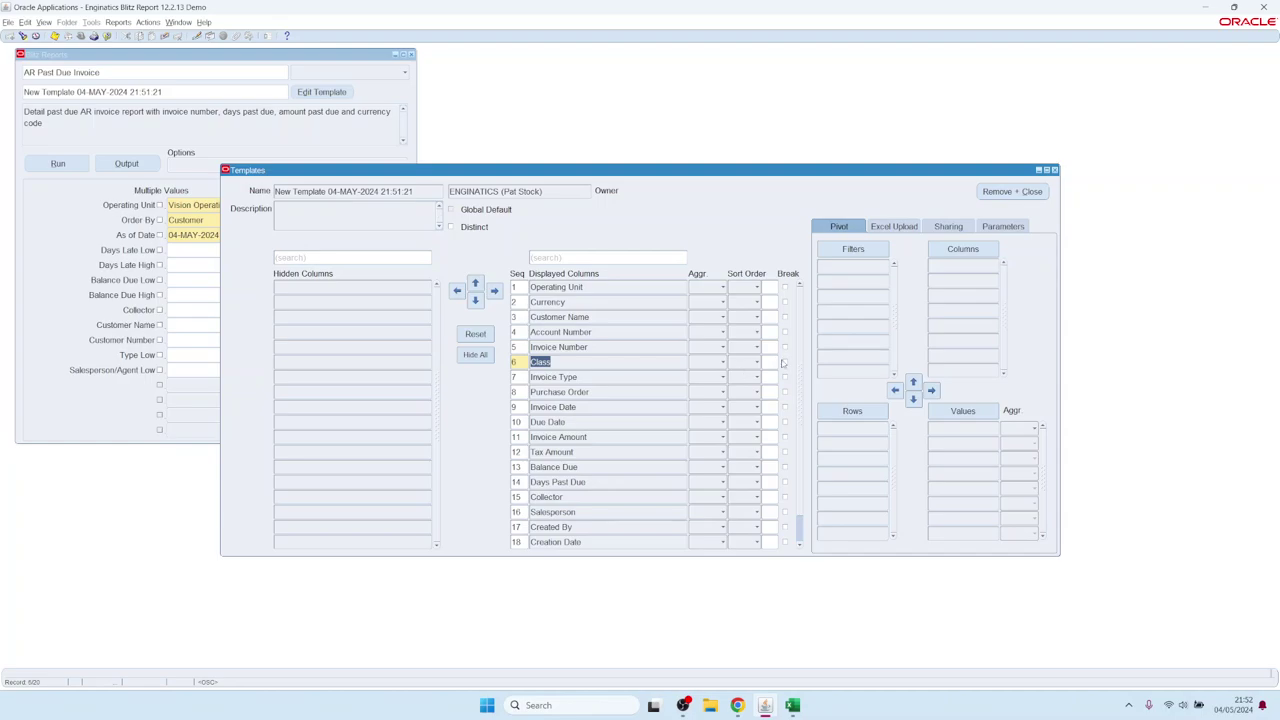
pyautogui.click(785, 362)
pyautogui.click(80, 164)
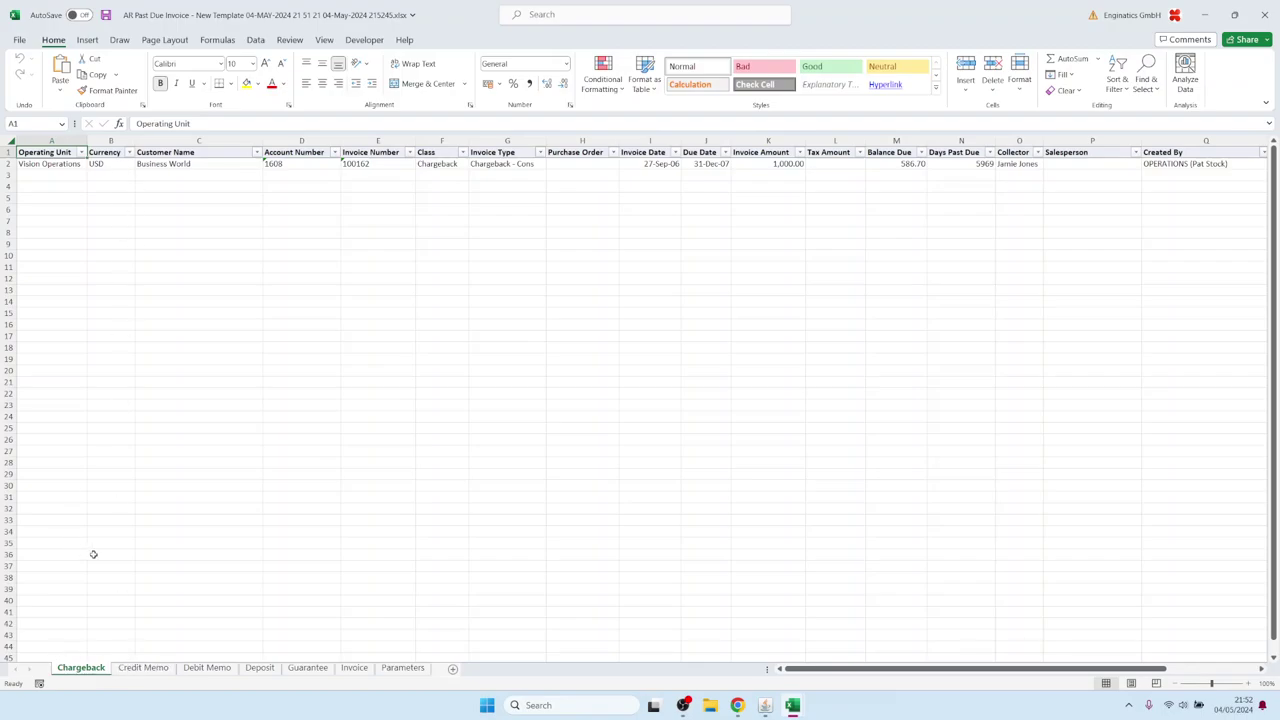
# Examine the Credit Memo, Debit Memo and Guarantee sheets of the output, selecting the Class values on the Guarantee sheet
pyautogui.click(145, 667)
pyautogui.click(200, 671)
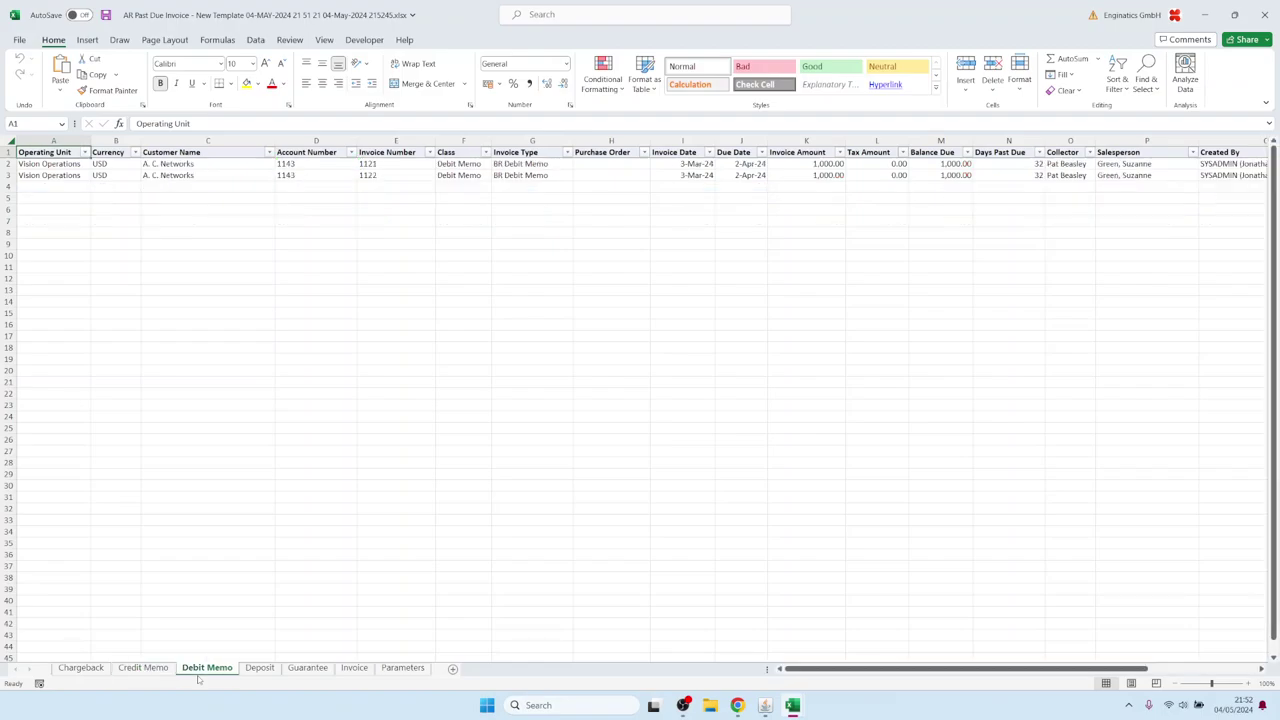
pyautogui.click(305, 668)
pyautogui.moveTo(460, 168); pyautogui.dragTo(460, 196)
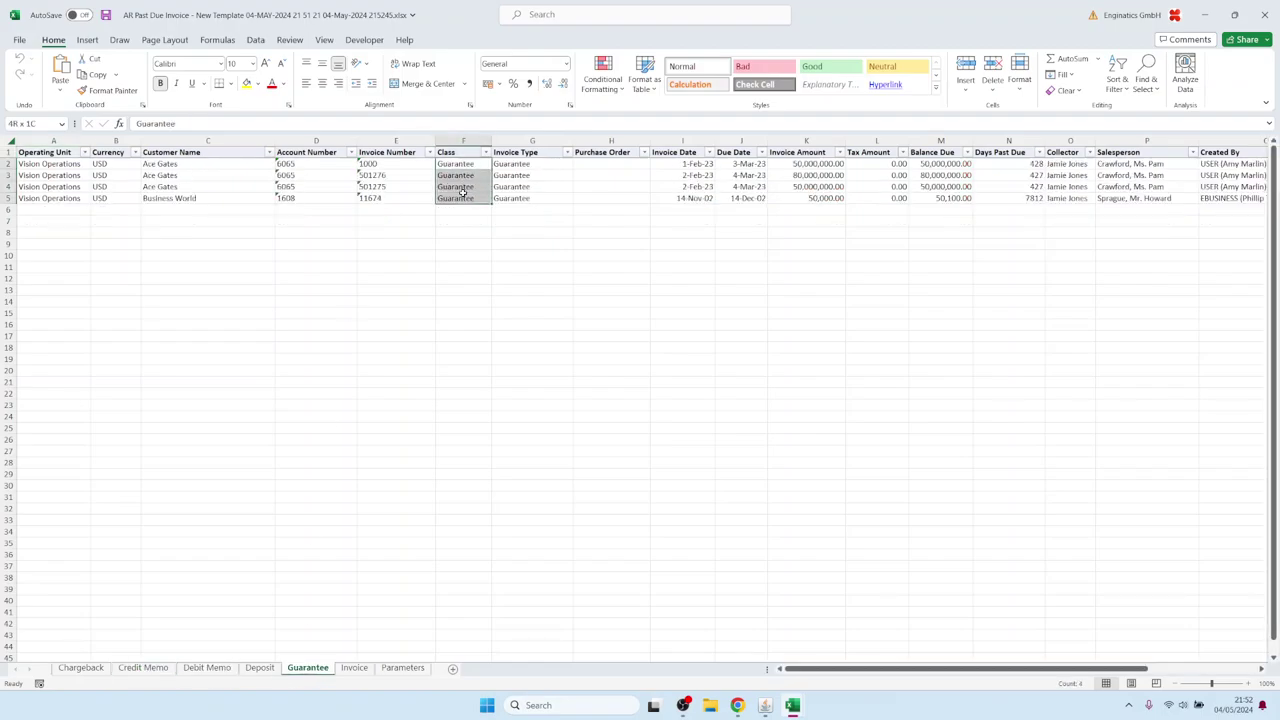
# Examine the report details and parameter values on the Parameters sheet
pyautogui.click(404, 668)
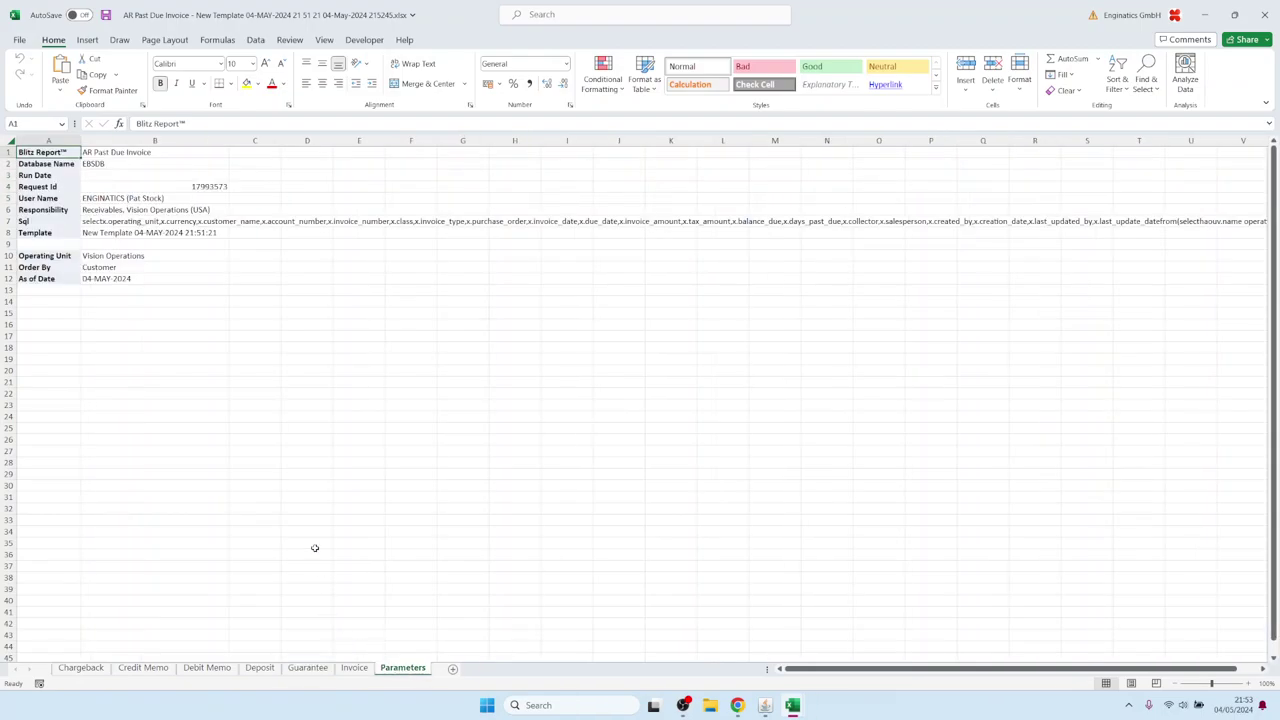
pyautogui.click(120, 152)
pyautogui.moveTo(120, 152); pyautogui.dragTo(116, 278)
pyautogui.click(142, 188)
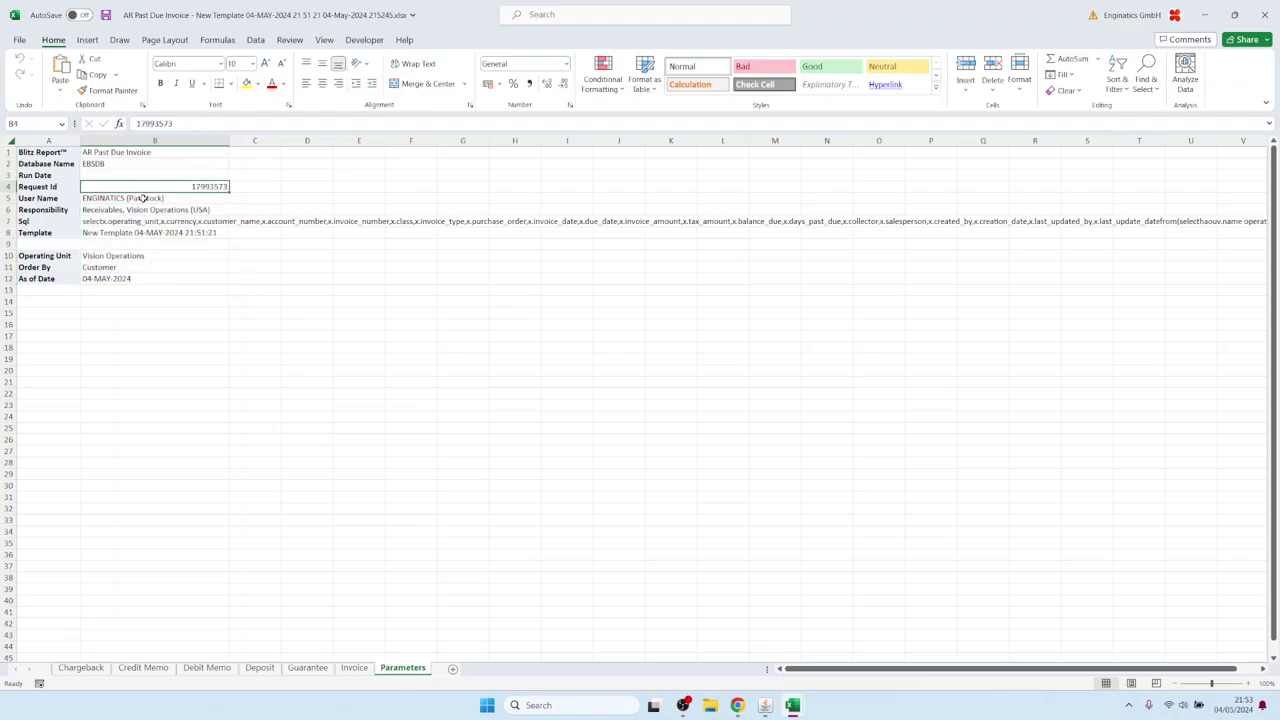
# Switch back to Oracle Applications, reset the template's columns to their defaults and show its Excel upload settings
pyautogui.moveTo(765, 705)
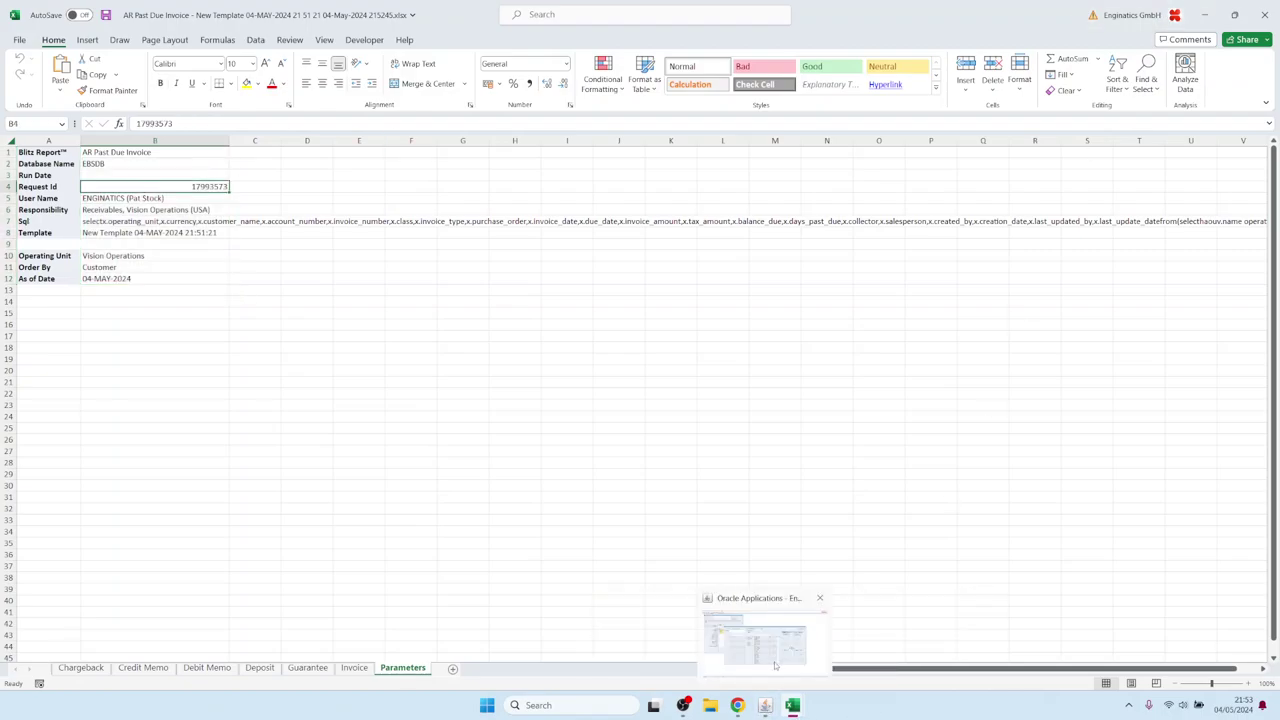
pyautogui.click(777, 666)
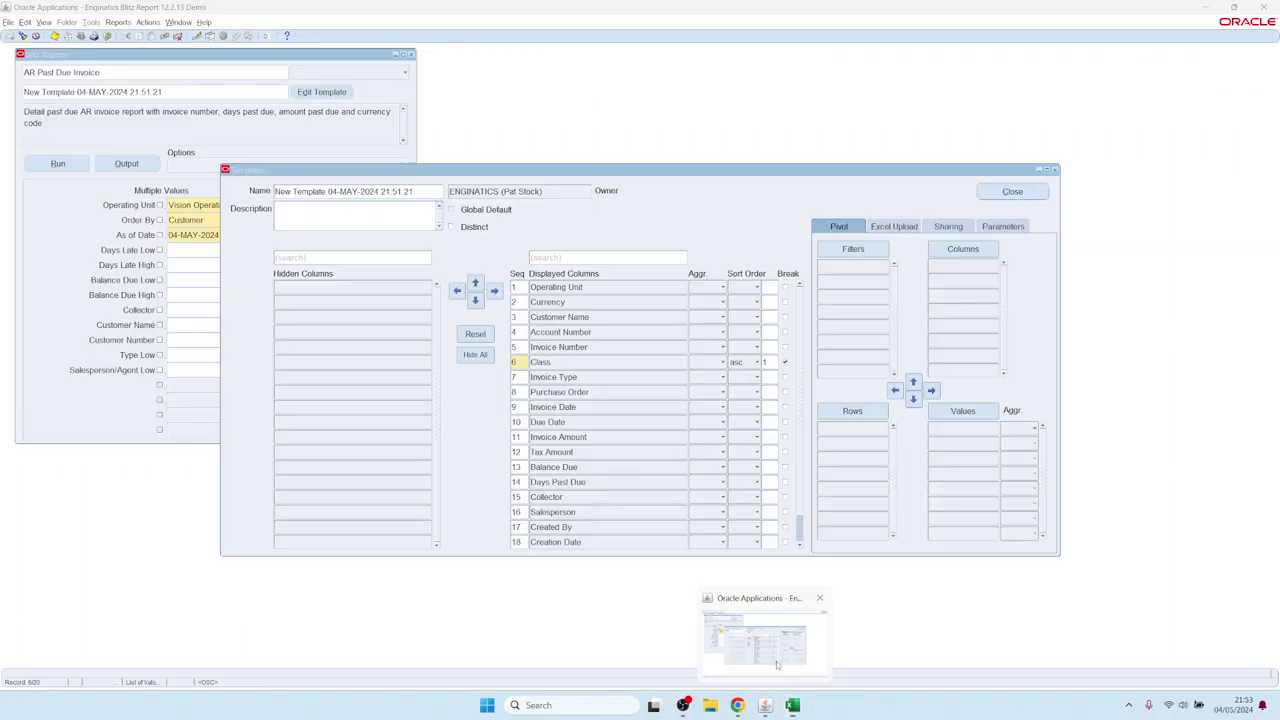
pyautogui.click(476, 335)
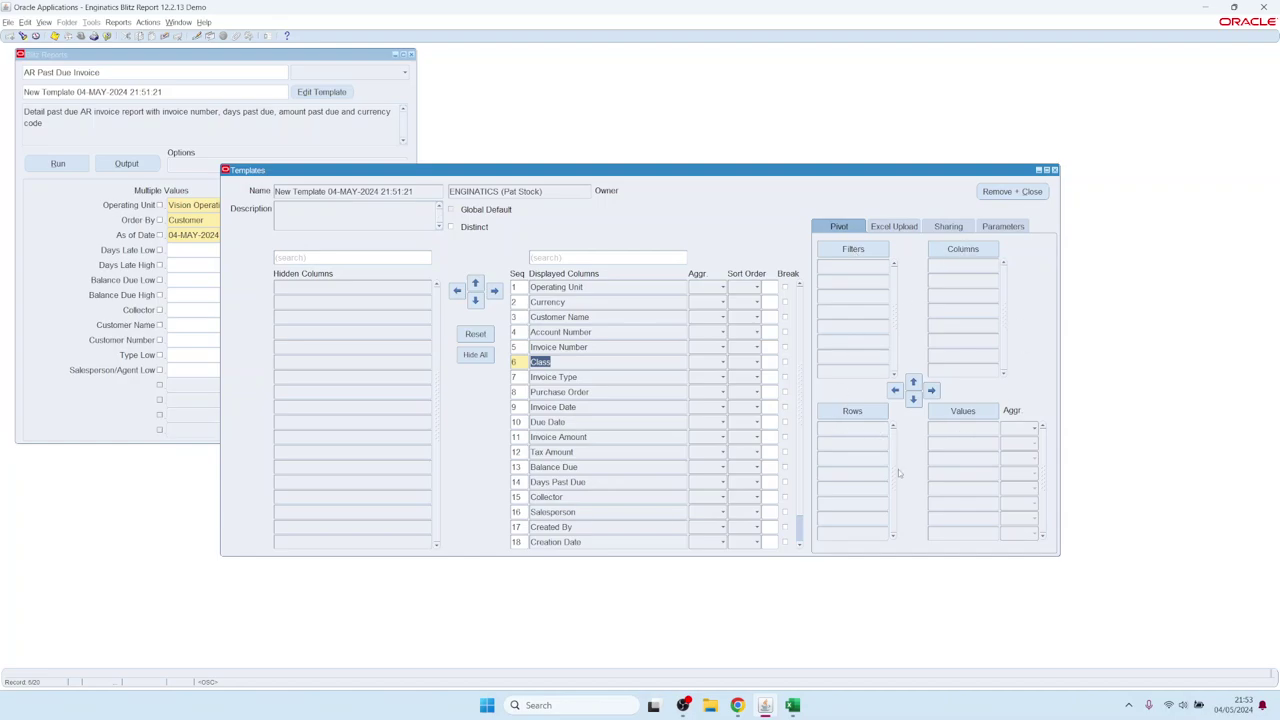
pyautogui.click(895, 228)
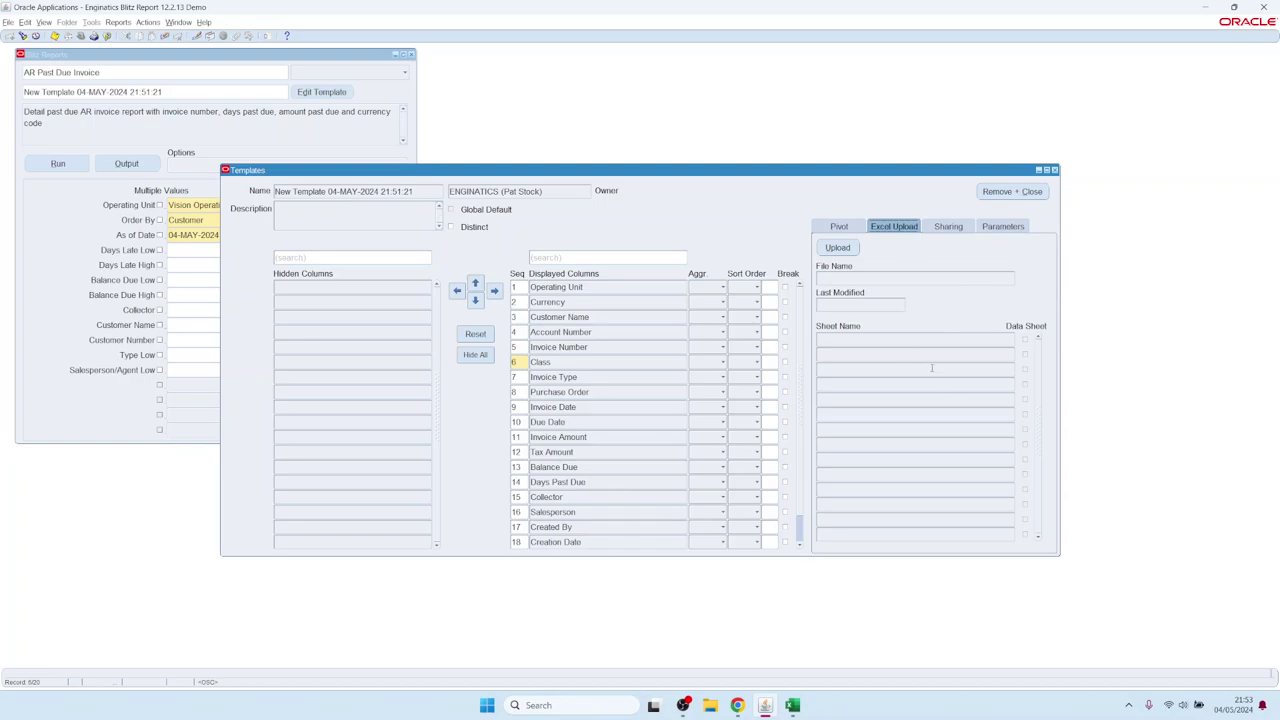
# Review the template's sharing levels and values and its excluded parameters
pyautogui.click(946, 228)
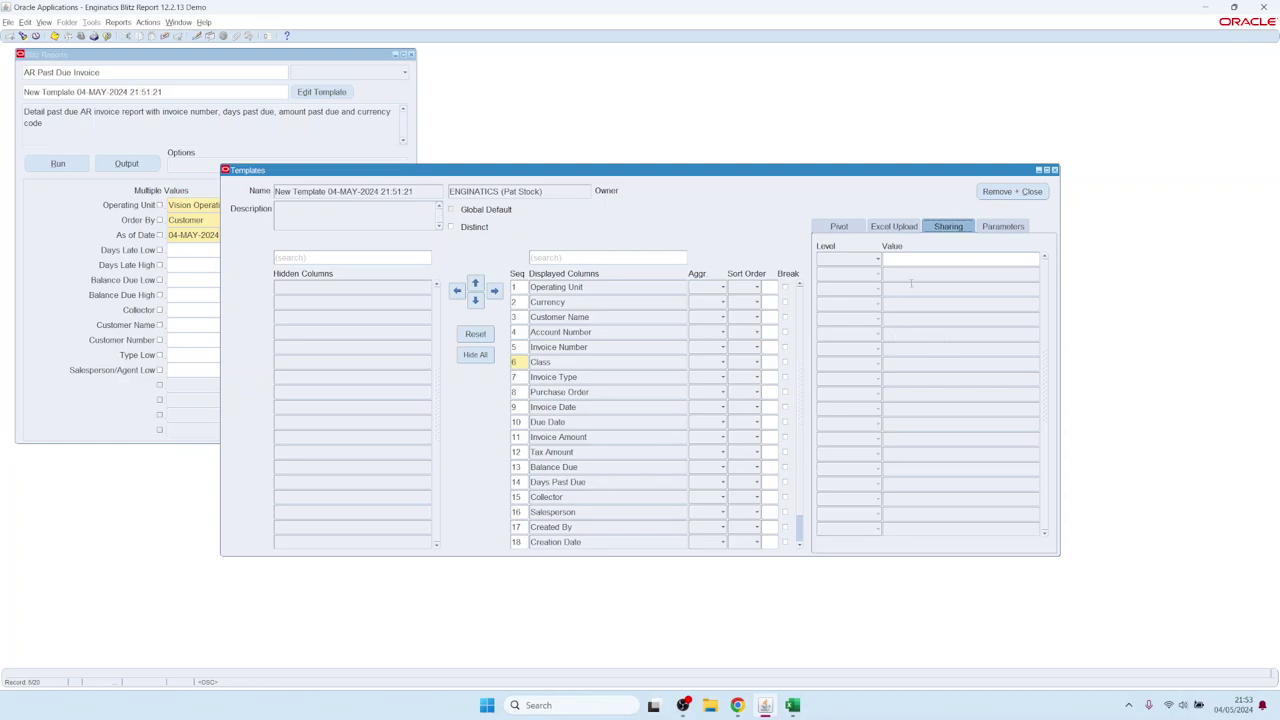
pyautogui.click(875, 262)
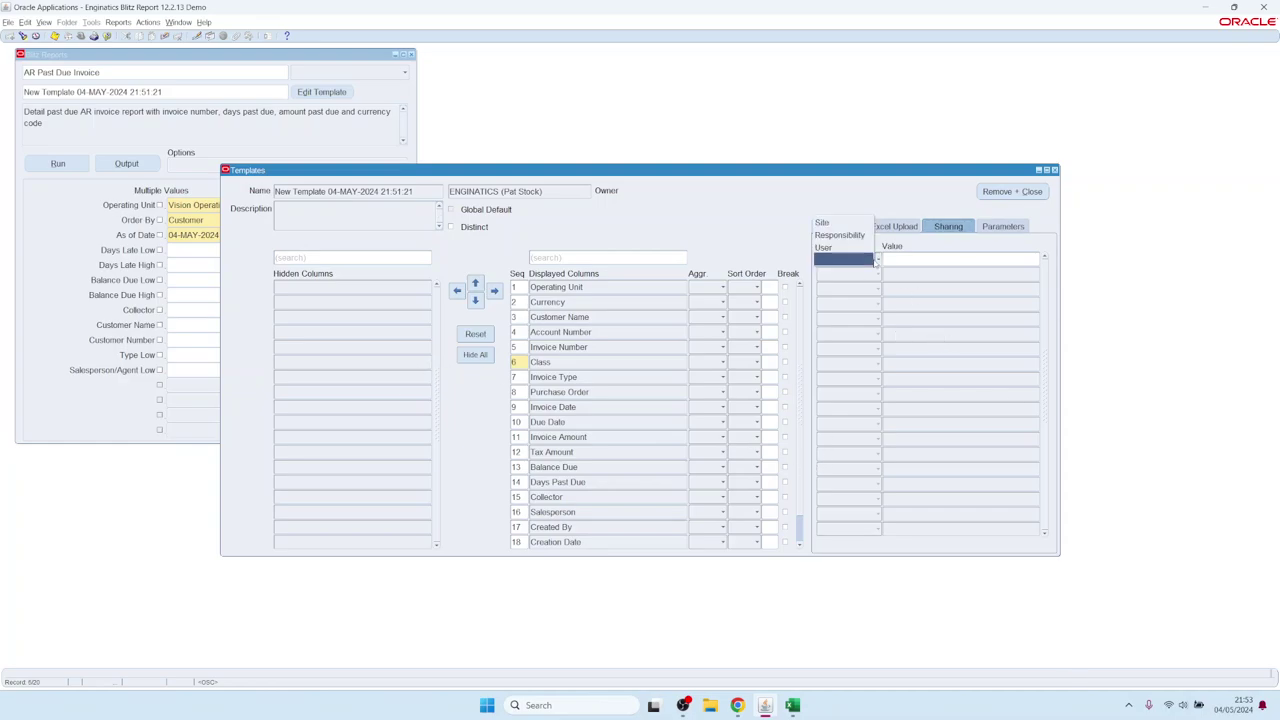
pyautogui.click(916, 259)
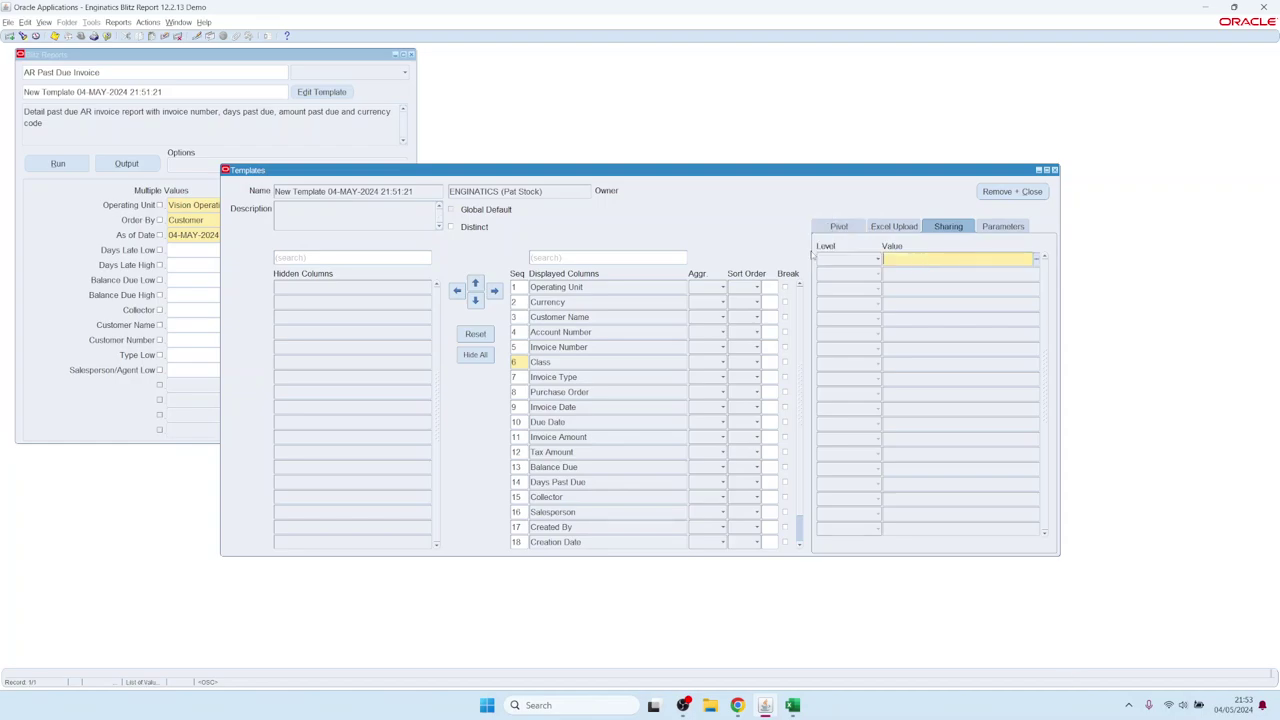
pyautogui.click(1002, 227)
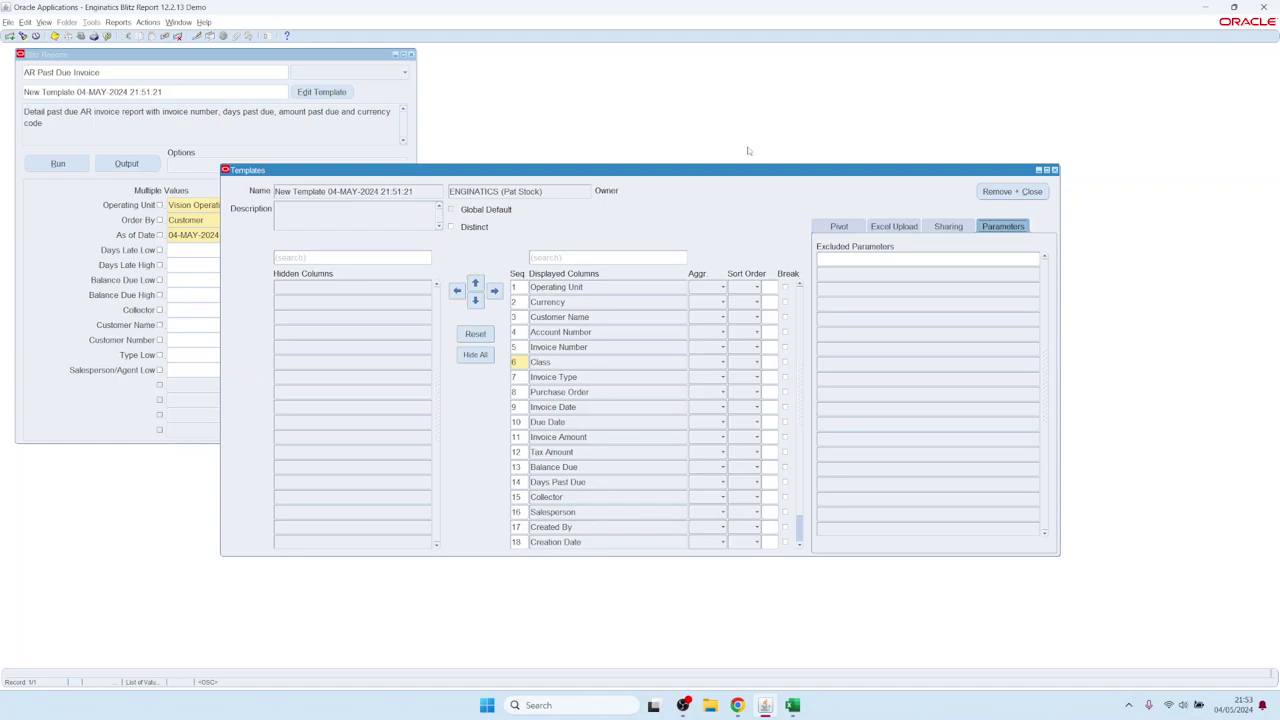
# Add the Class and Invoice Type columns to the template's pivot rows
pyautogui.click(838, 228)
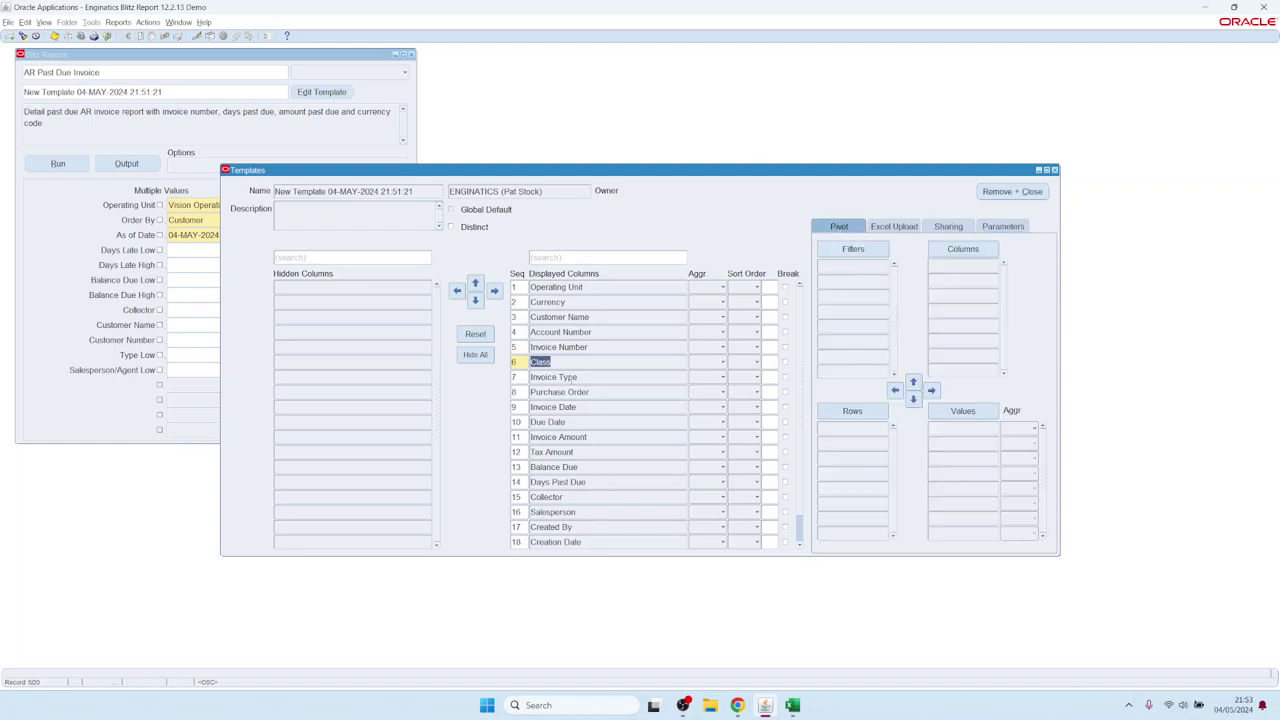
pyautogui.keyDown('shift'); pyautogui.click(557, 376); pyautogui.keyUp('shift')
pyautogui.moveTo(557, 376); pyautogui.dragTo(850, 430)
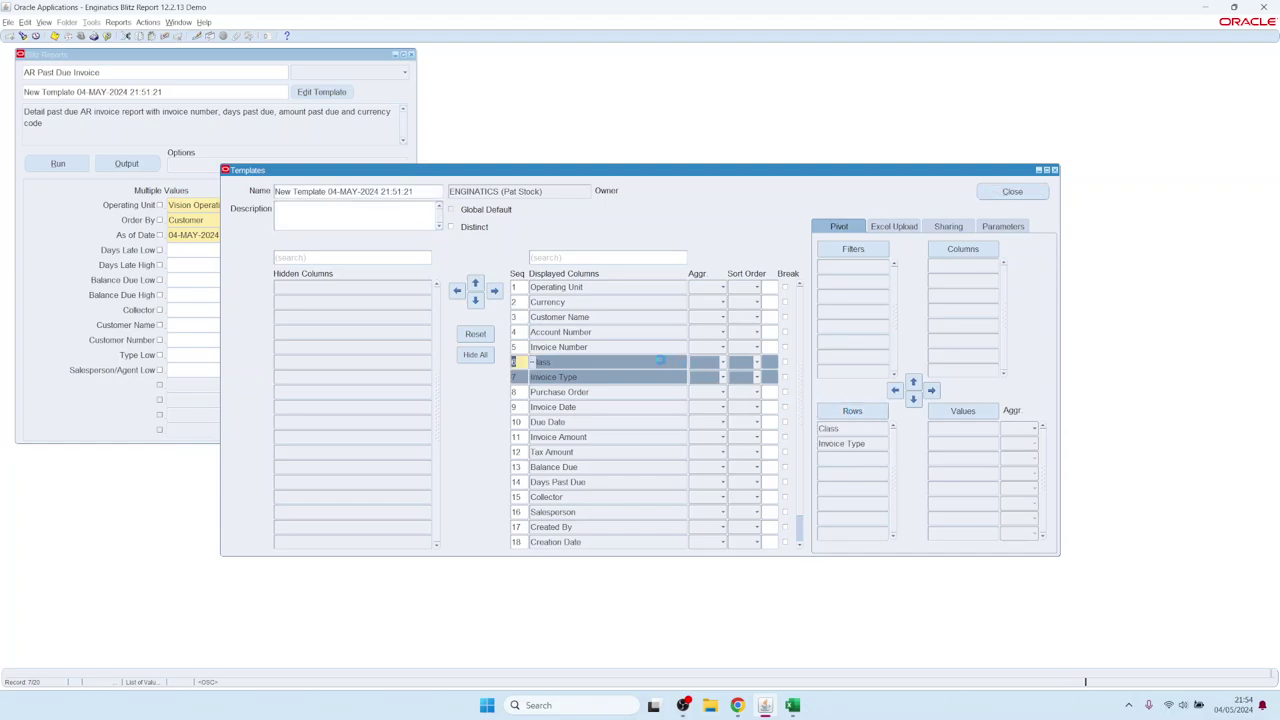
# Filter the displayed columns by "amou" and add Invoice Amount and Tax Amount to the pivot values
pyautogui.click(558, 257)
pyautogui.write('am')
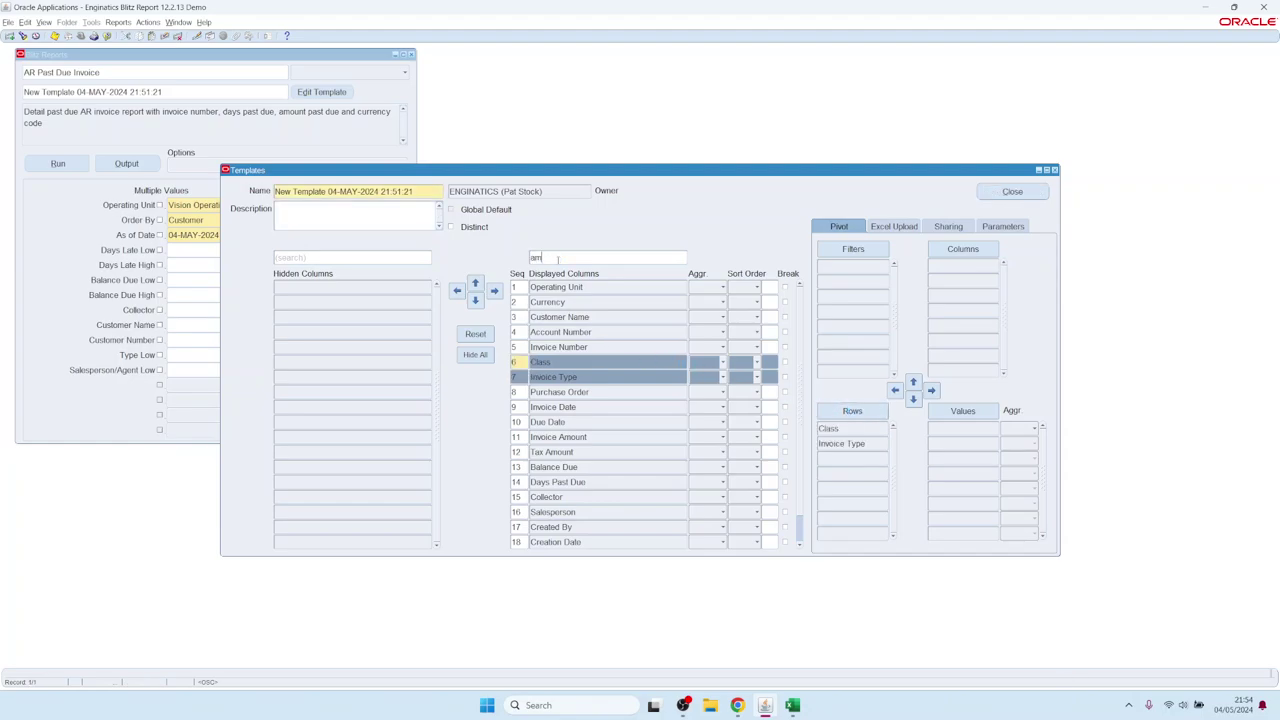
pyautogui.write('ou')
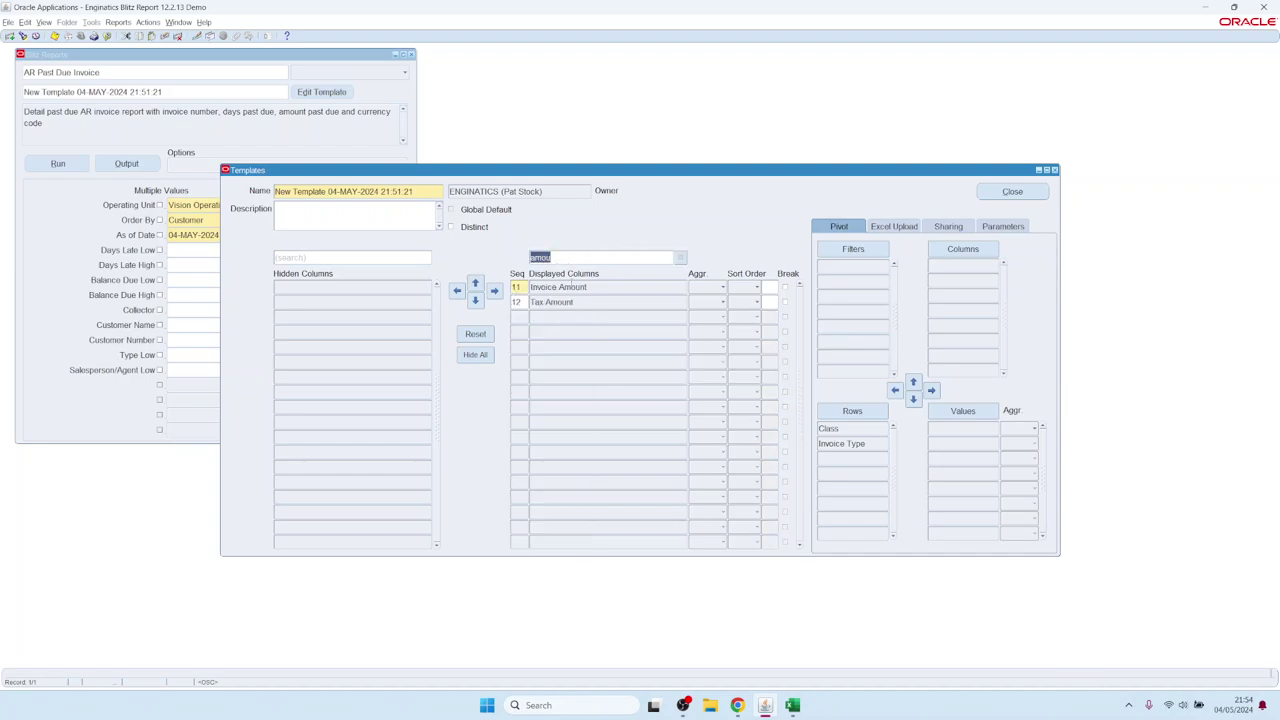
pyautogui.click(558, 287)
pyautogui.keyDown('shift'); pyautogui.click(552, 302); pyautogui.keyUp('shift')
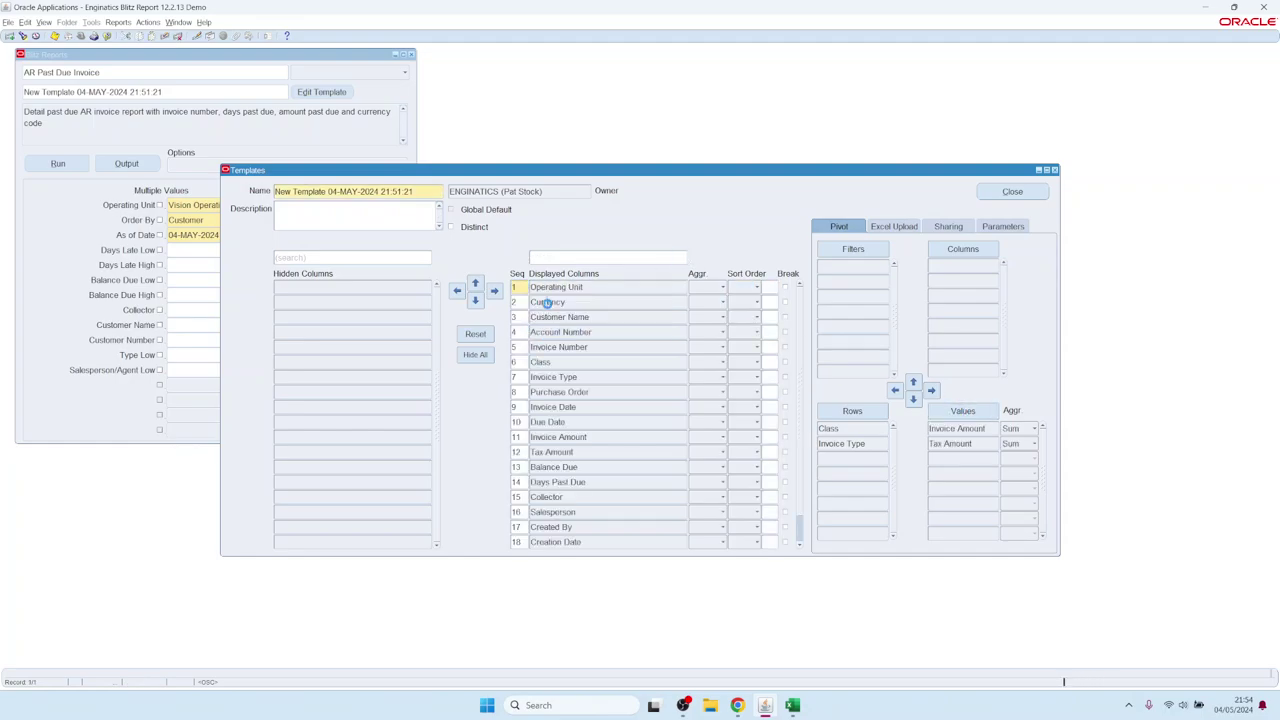
# Add Currency to the template's pivot columns and run the report
pyautogui.moveTo(547, 302); pyautogui.dragTo(962, 262)
pyautogui.click(57, 163)
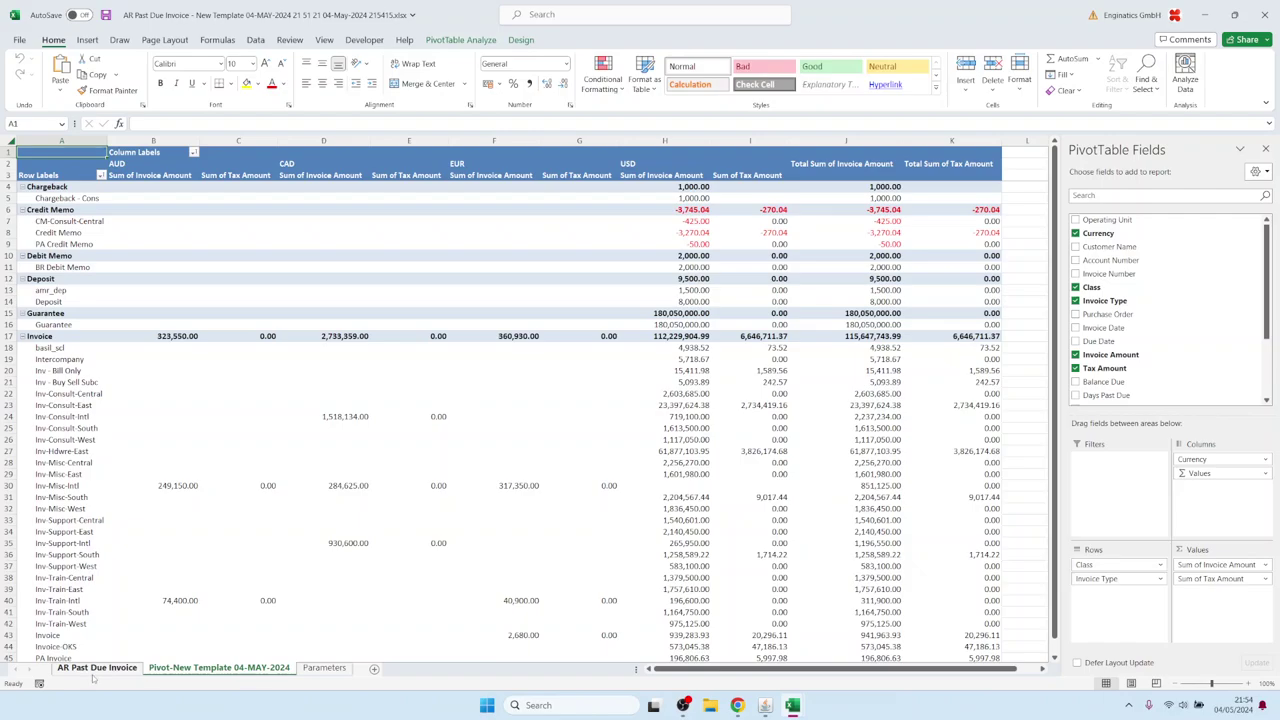
# Examine the generated pivot sheet and the AR Past Due Invoice data sheet in the Excel output
pyautogui.moveTo(436, 481)
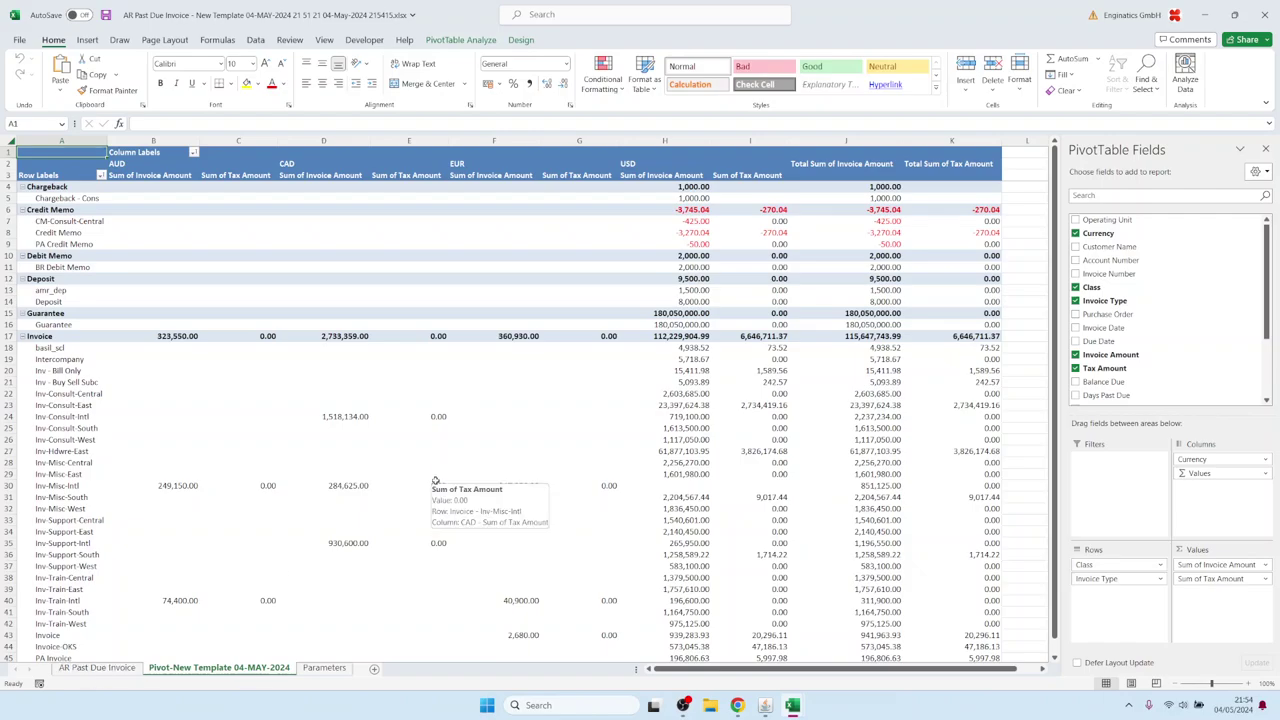
pyautogui.click(97, 667)
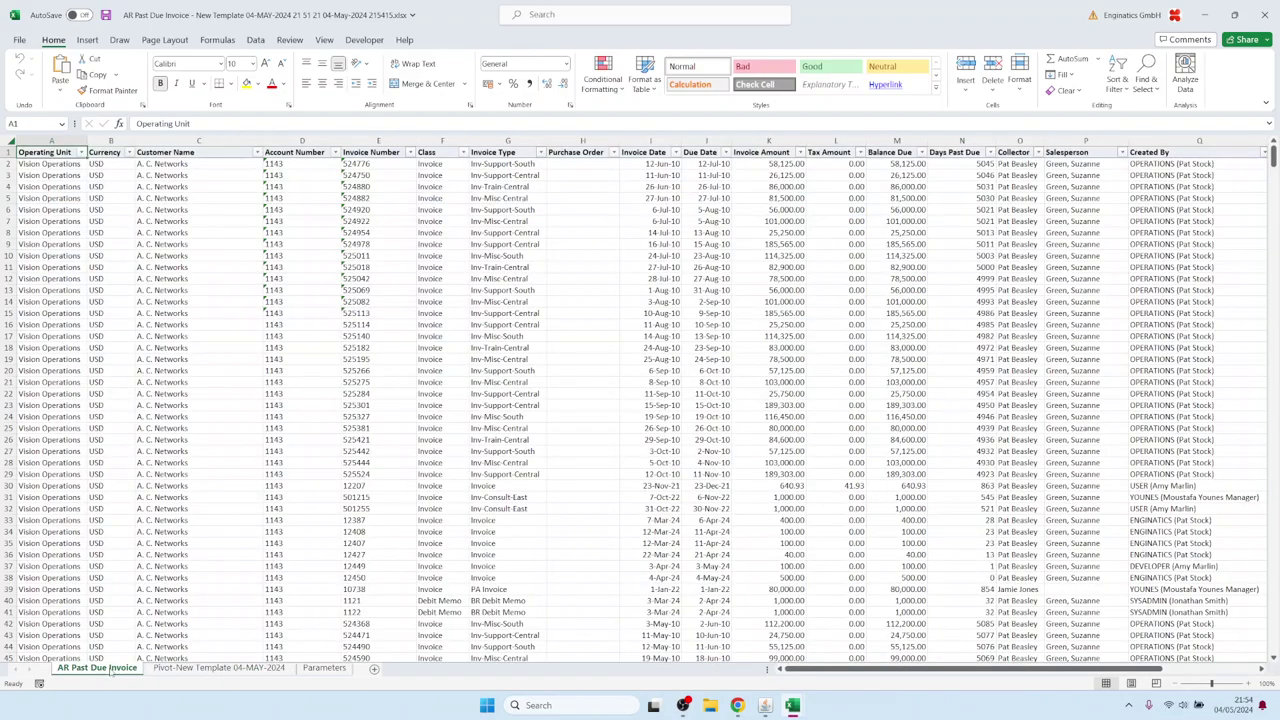
pyautogui.click(205, 667)
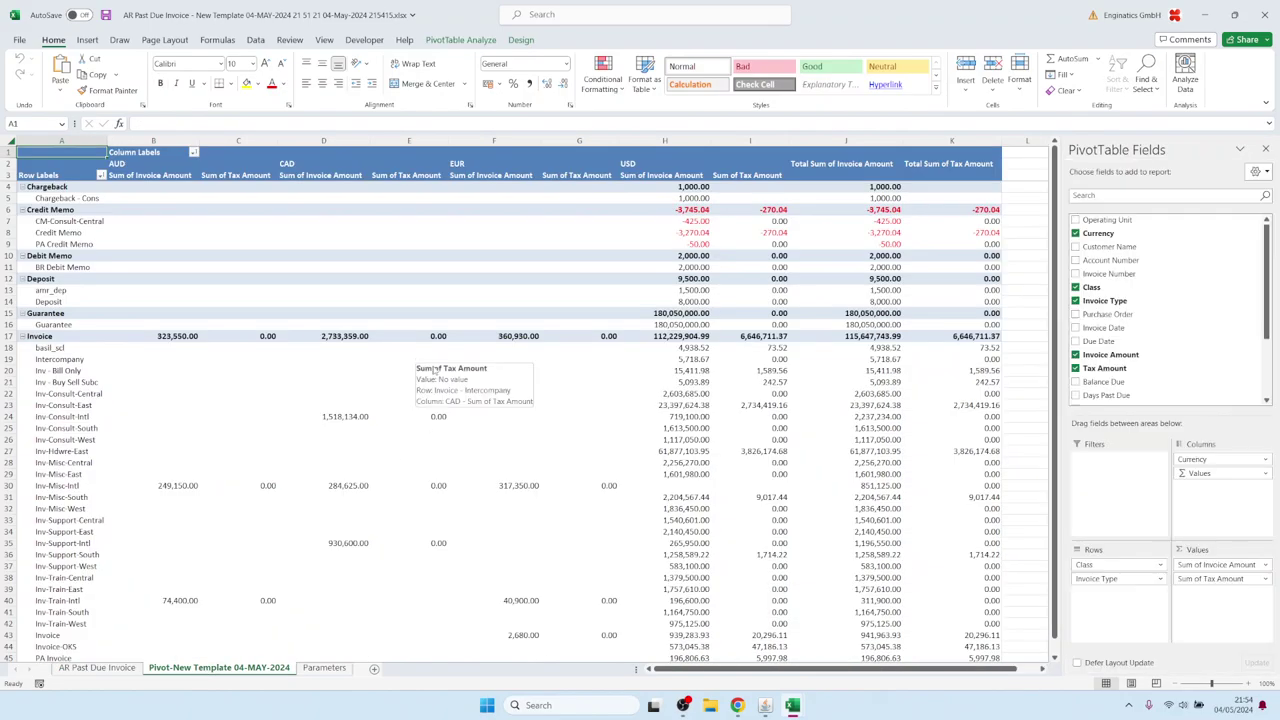
pyautogui.moveTo(488, 408)
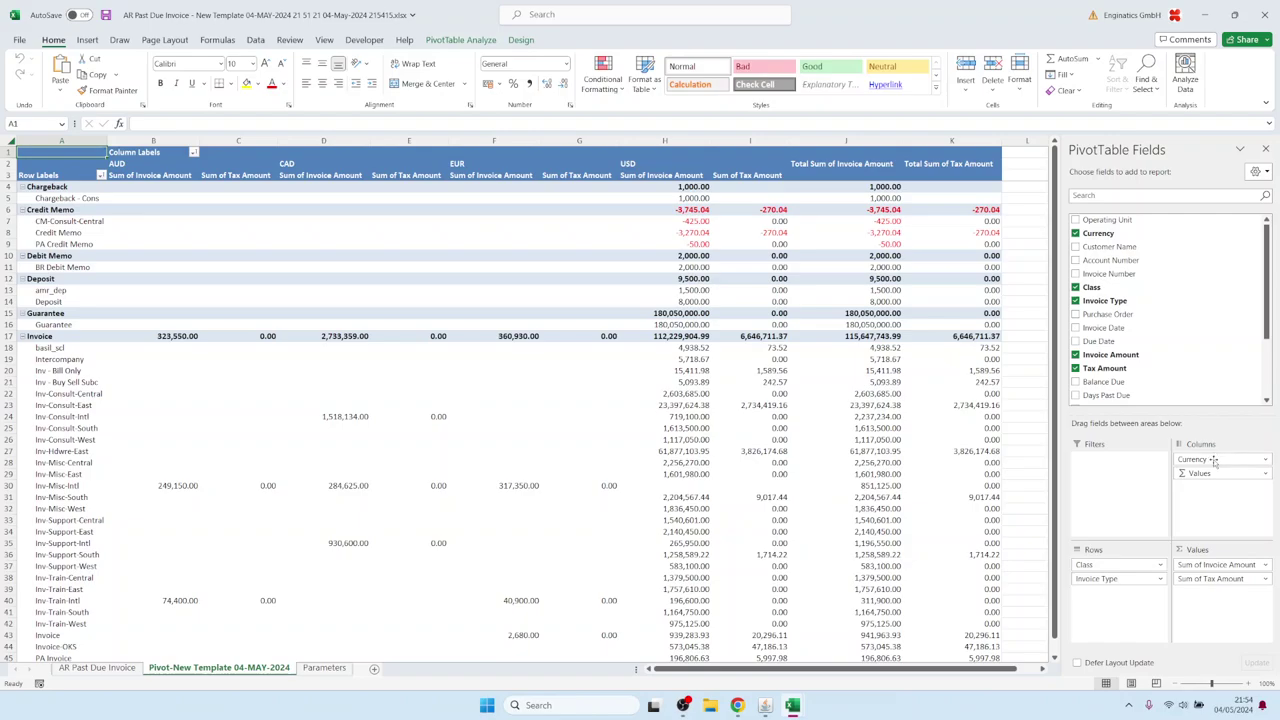
# Remove Currency from the pivot table's columns and insert a slicer for Currency instead
pyautogui.moveTo(1214, 459); pyautogui.dragTo(390, 383)
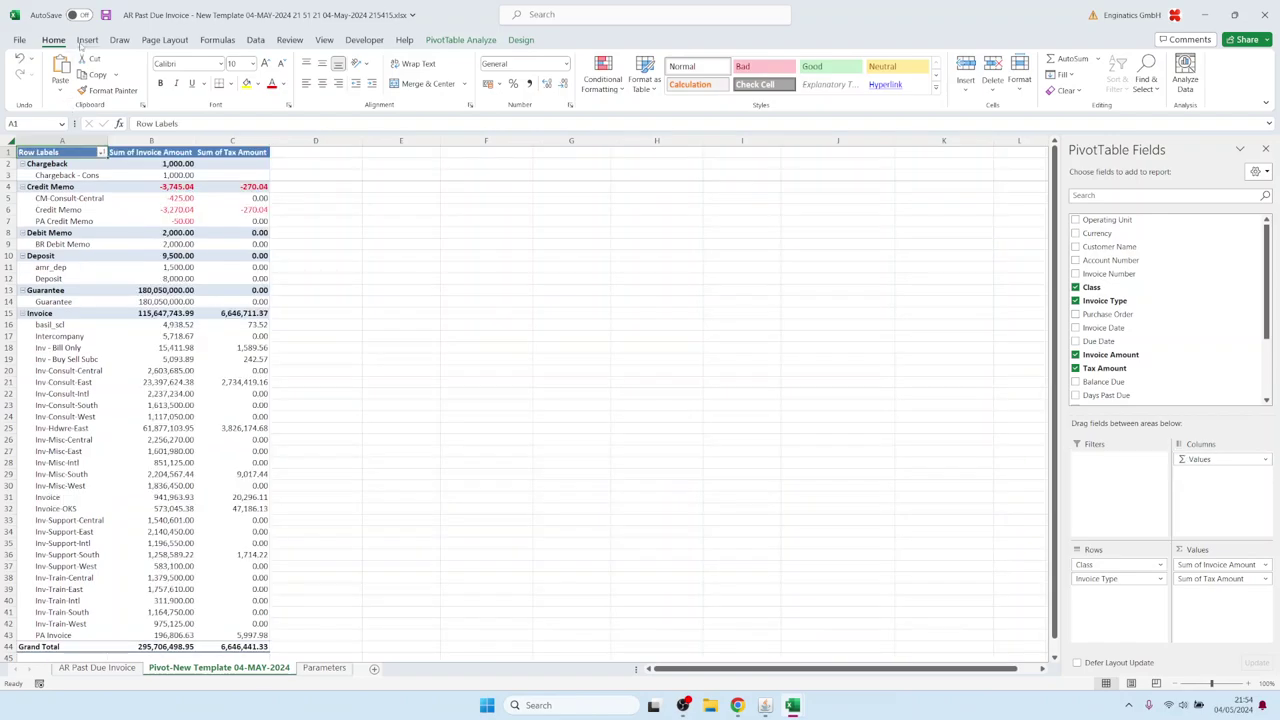
pyautogui.click(87, 40)
pyautogui.click(756, 78)
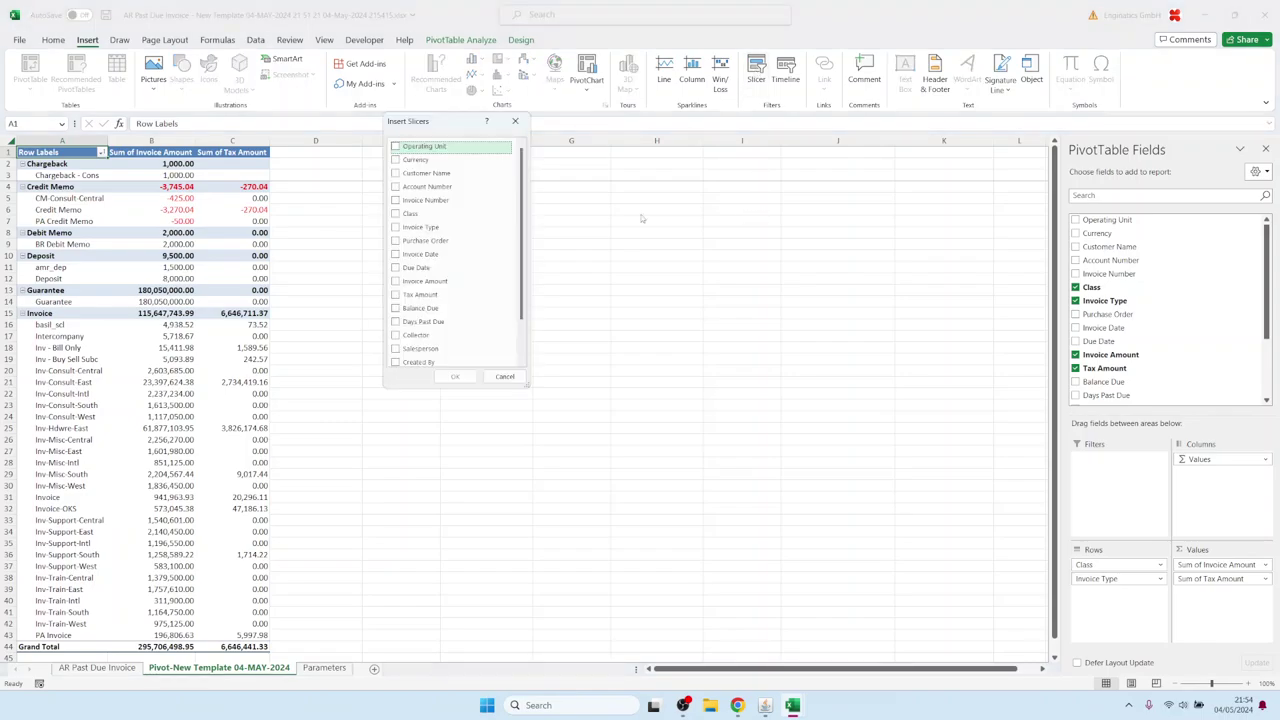
pyautogui.click(410, 159)
pyautogui.click(452, 376)
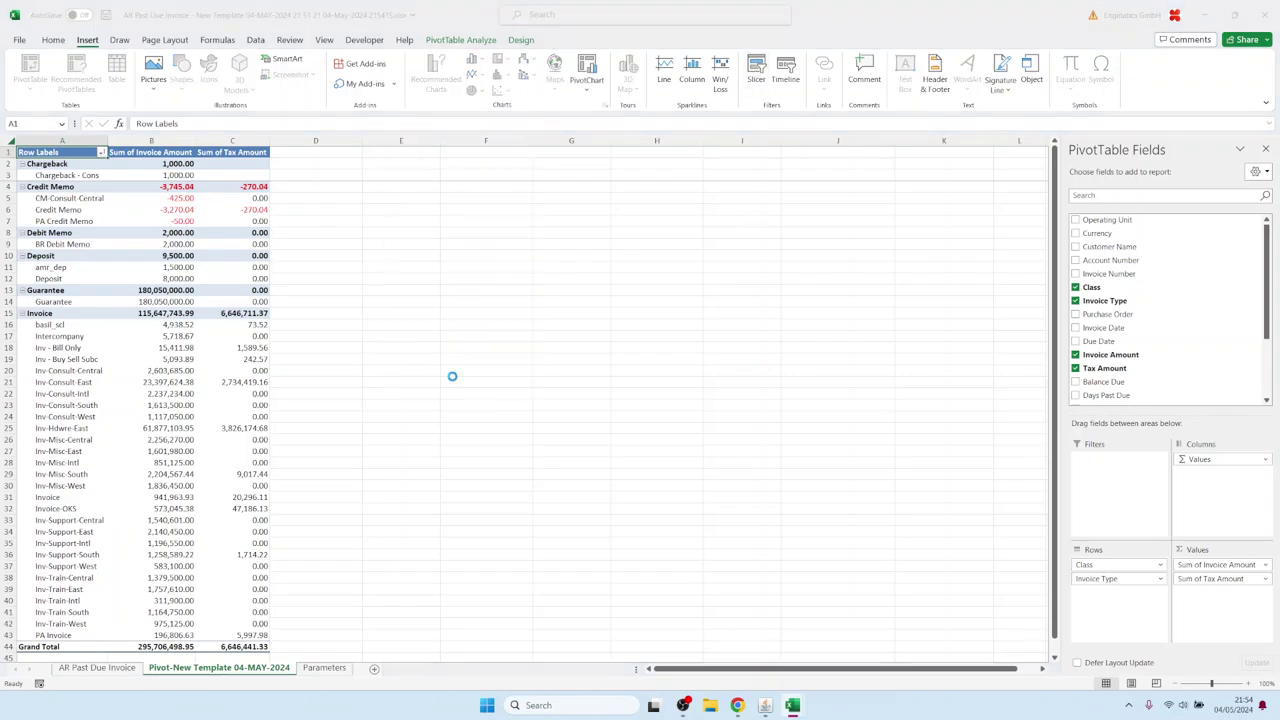
# Place the Currency slicer beside the pivot table and filter by CAD, then by USD
pyautogui.moveTo(529, 160); pyautogui.dragTo(423, 428)
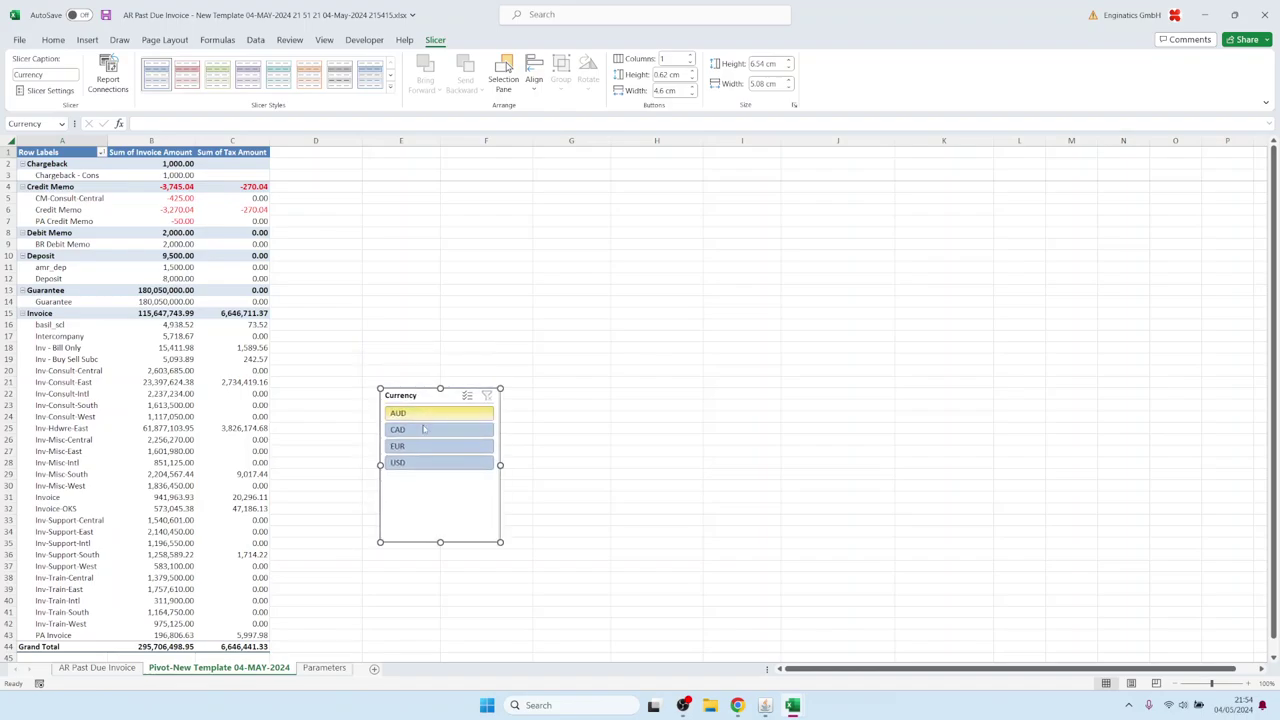
pyautogui.click(423, 429)
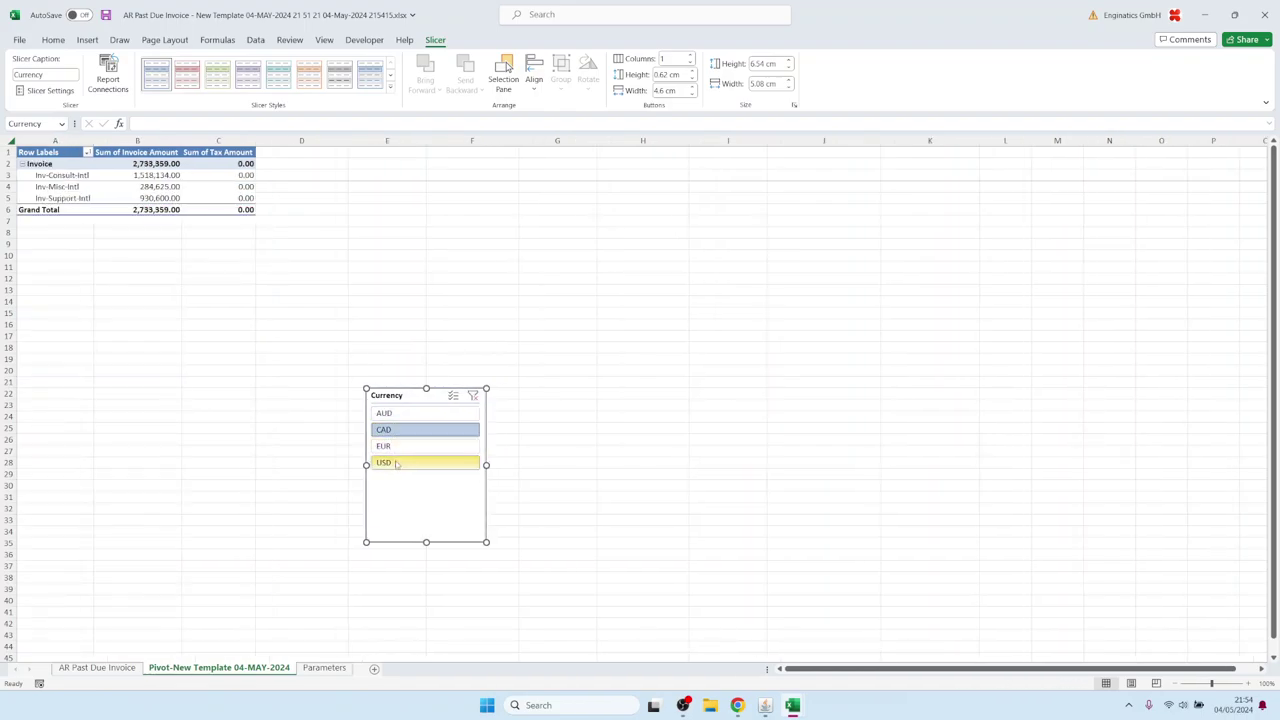
pyautogui.click(396, 463)
# Insert a pie PivotChart based on the Class and Invoice Type pivot table
pyautogui.click(45, 163)
pyautogui.click(94, 40)
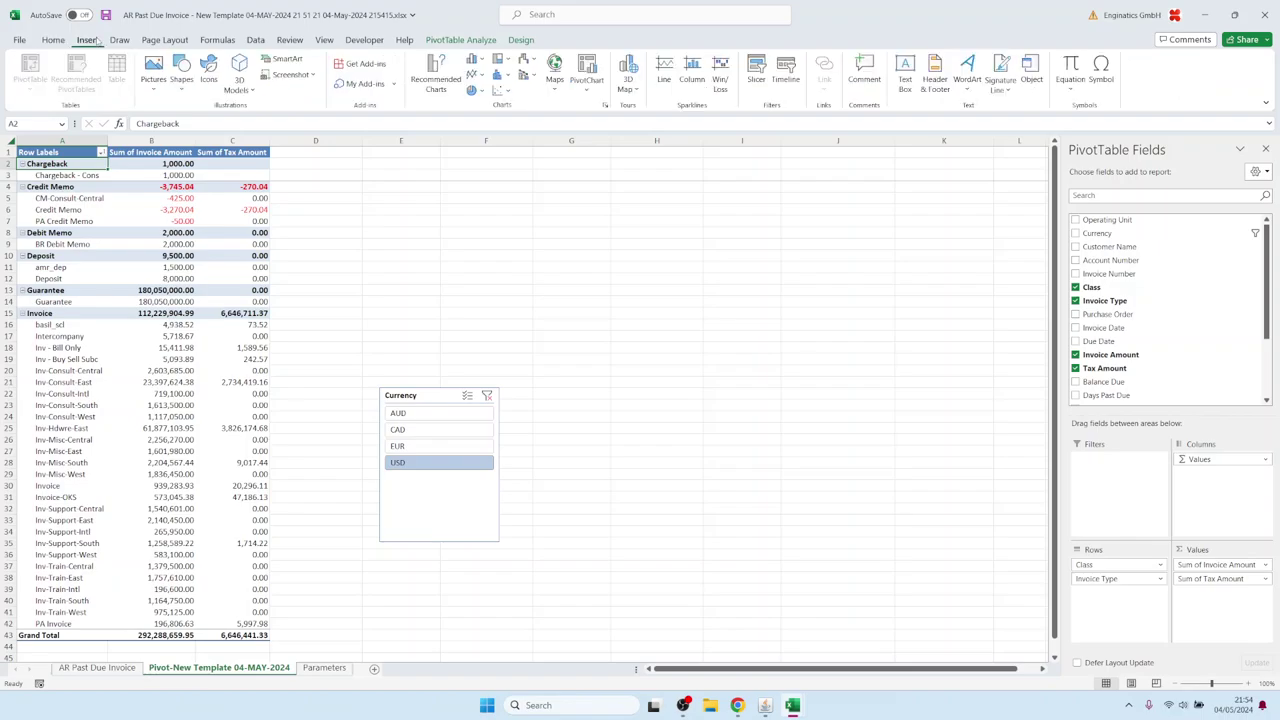
pyautogui.click(587, 70)
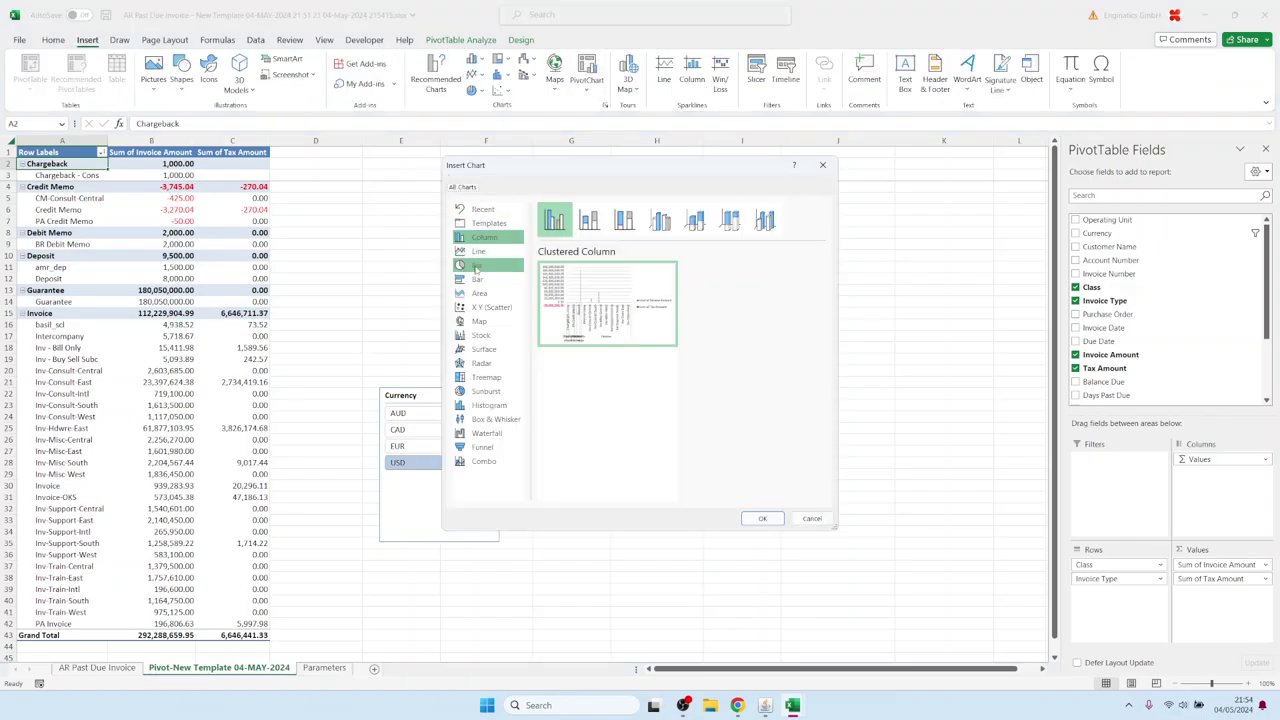
pyautogui.click(477, 265)
pyautogui.click(762, 518)
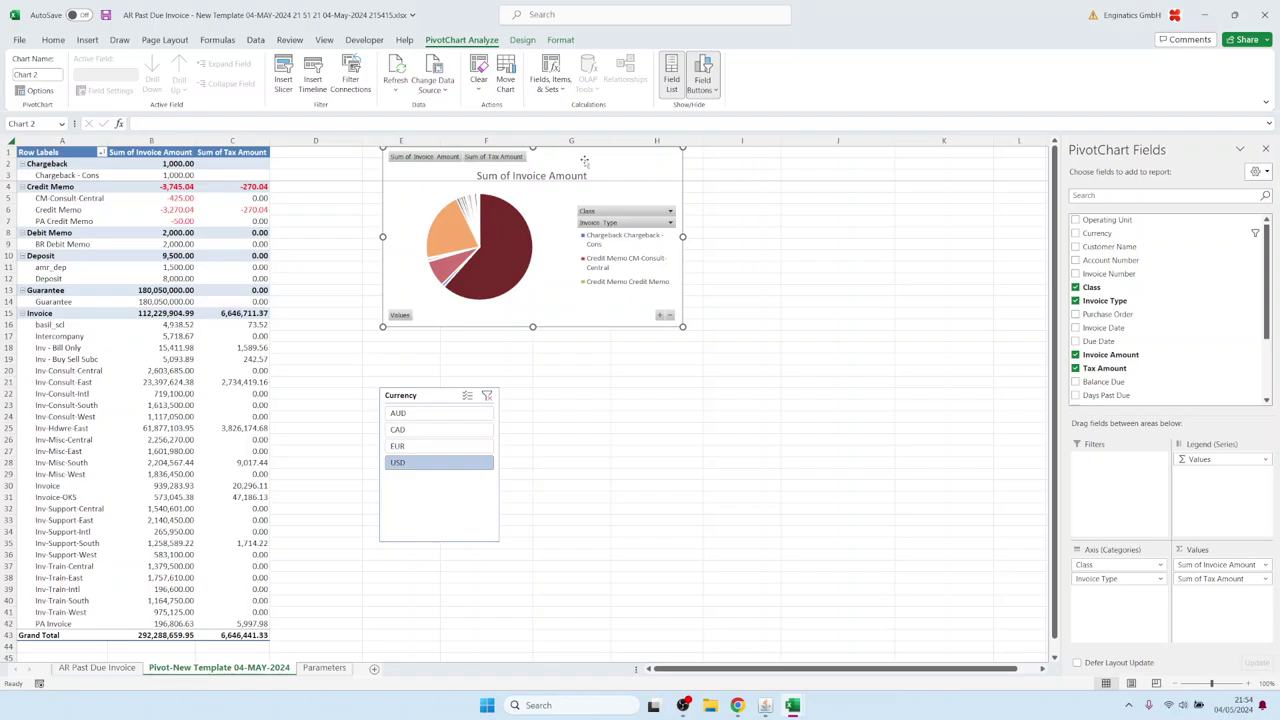
# Move the pie chart next to the pivot table, enlarge it, and reposition the Currency slicer below it
pyautogui.moveTo(584, 160); pyautogui.dragTo(480, 170)
pyautogui.moveTo(583, 337); pyautogui.dragTo(605, 385)
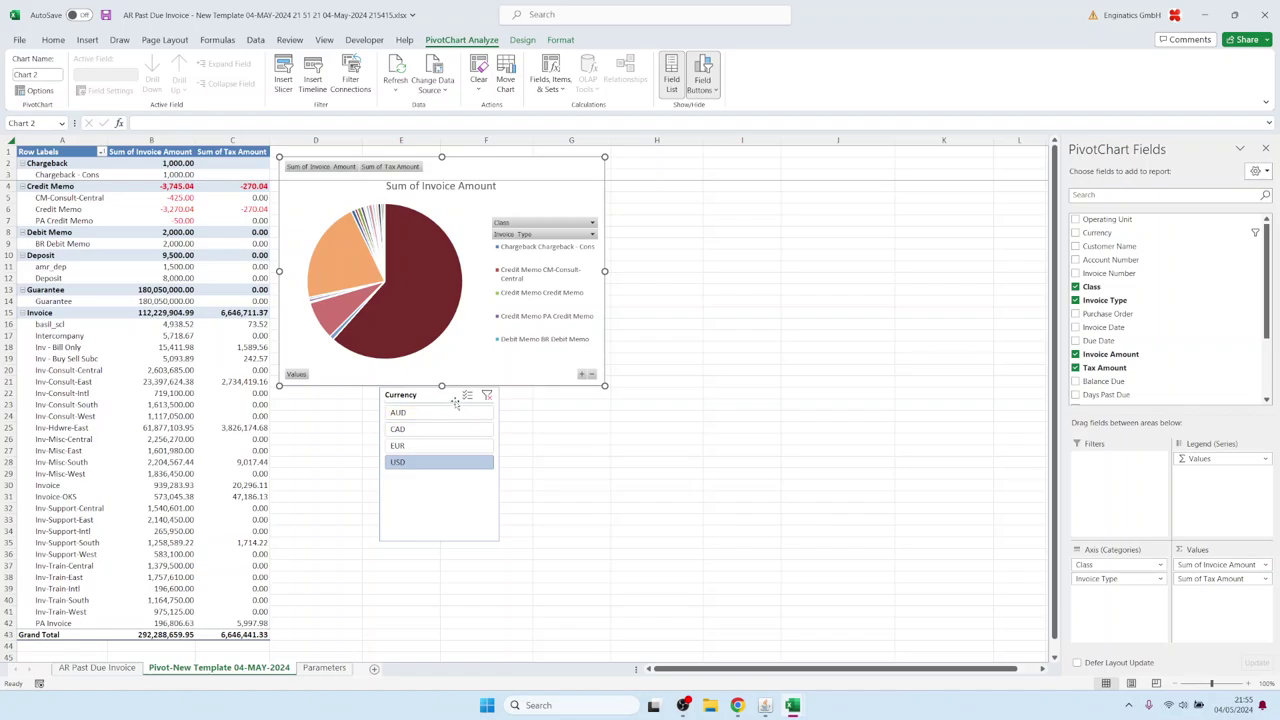
pyautogui.moveTo(454, 398); pyautogui.dragTo(505, 427)
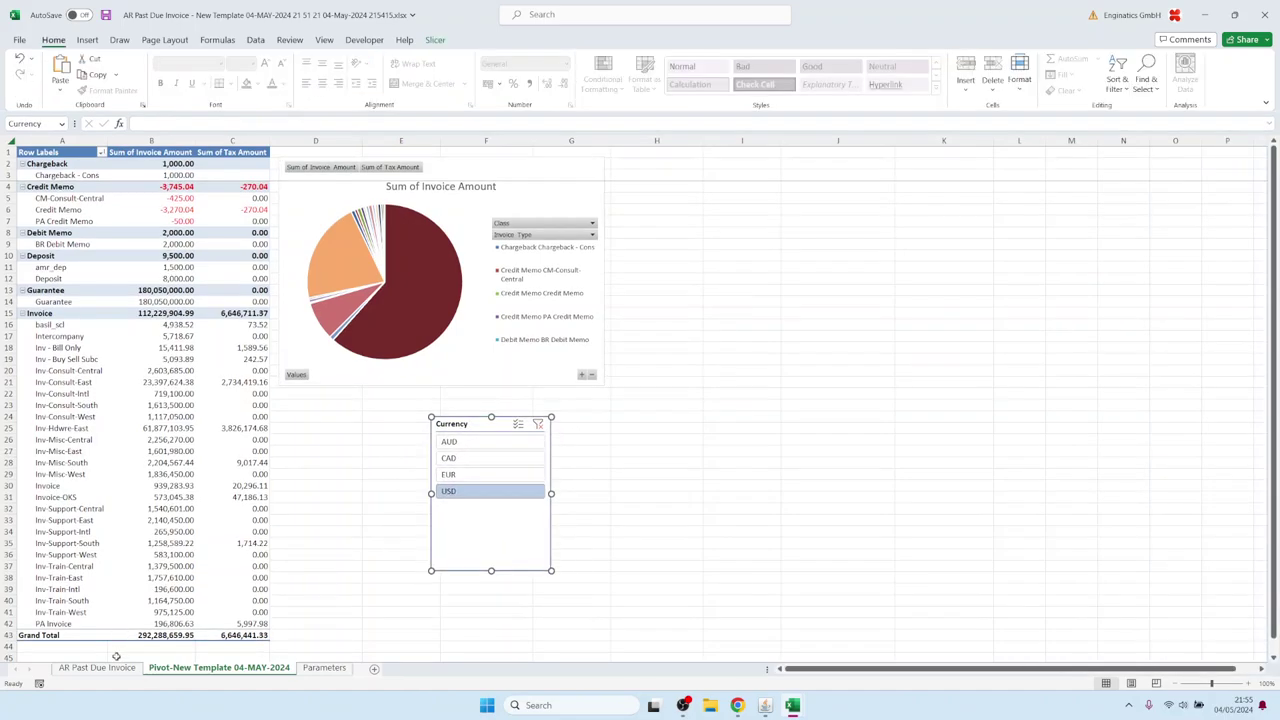
# Create a PivotTable on a new worksheet from all AR Past Due Invoice data, with Customer Name as rows and Balance Due as values
pyautogui.click(97, 667)
pyautogui.click(14, 141)
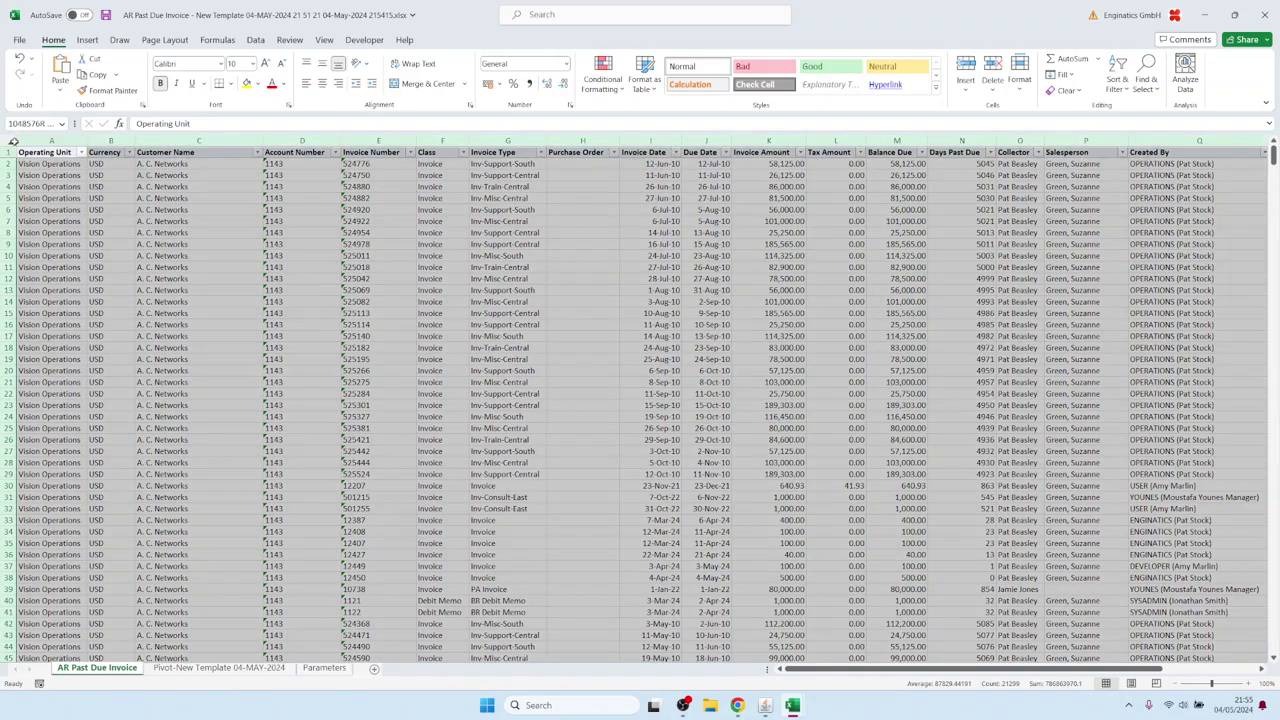
pyautogui.click(87, 40)
pyautogui.click(30, 72)
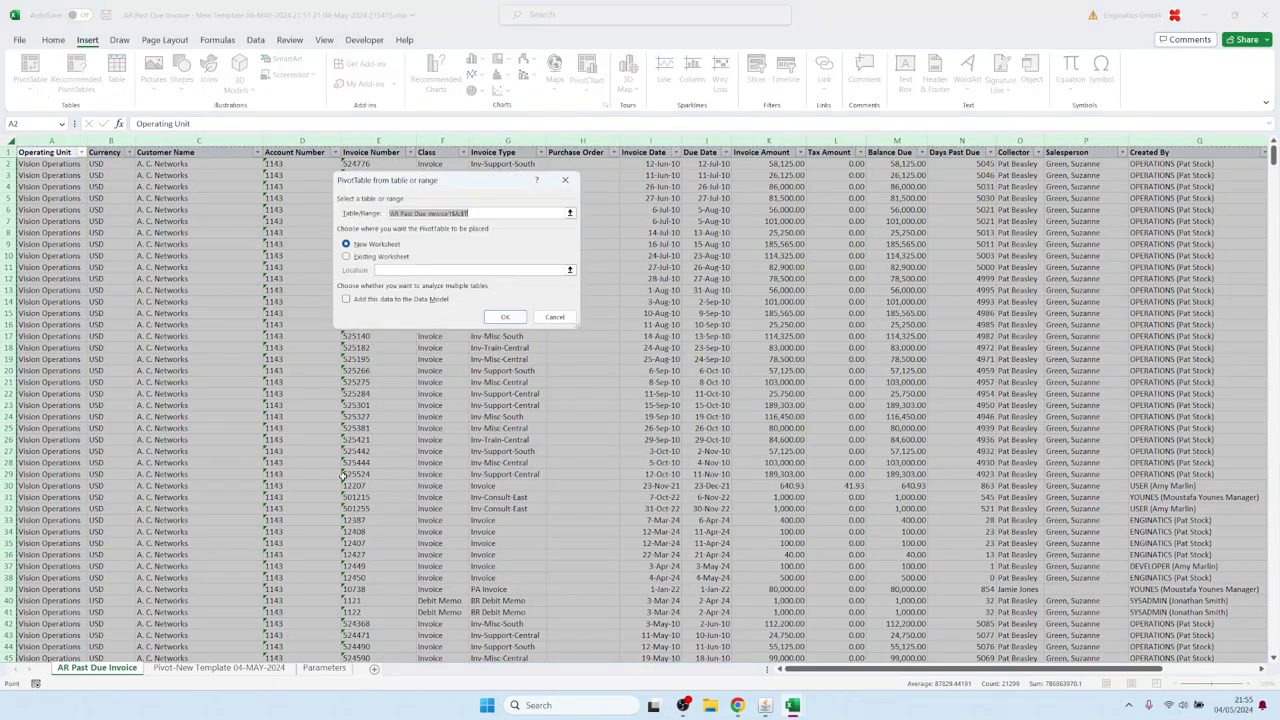
pyautogui.click(505, 316)
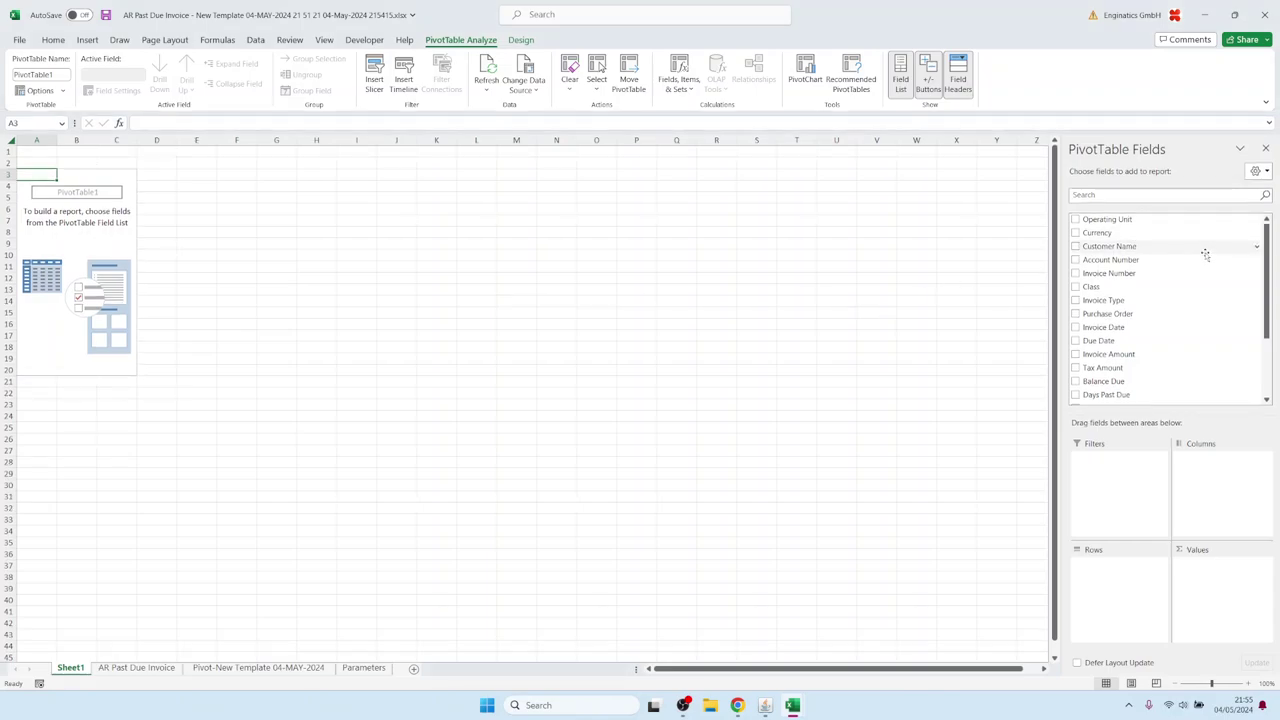
pyautogui.moveTo(1155, 247); pyautogui.dragTo(1125, 572)
pyautogui.moveTo(1110, 381); pyautogui.dragTo(1190, 578)
# Insert a clustered bar PivotChart from the Customer Name and Balance Due pivot table
pyautogui.click(178, 219)
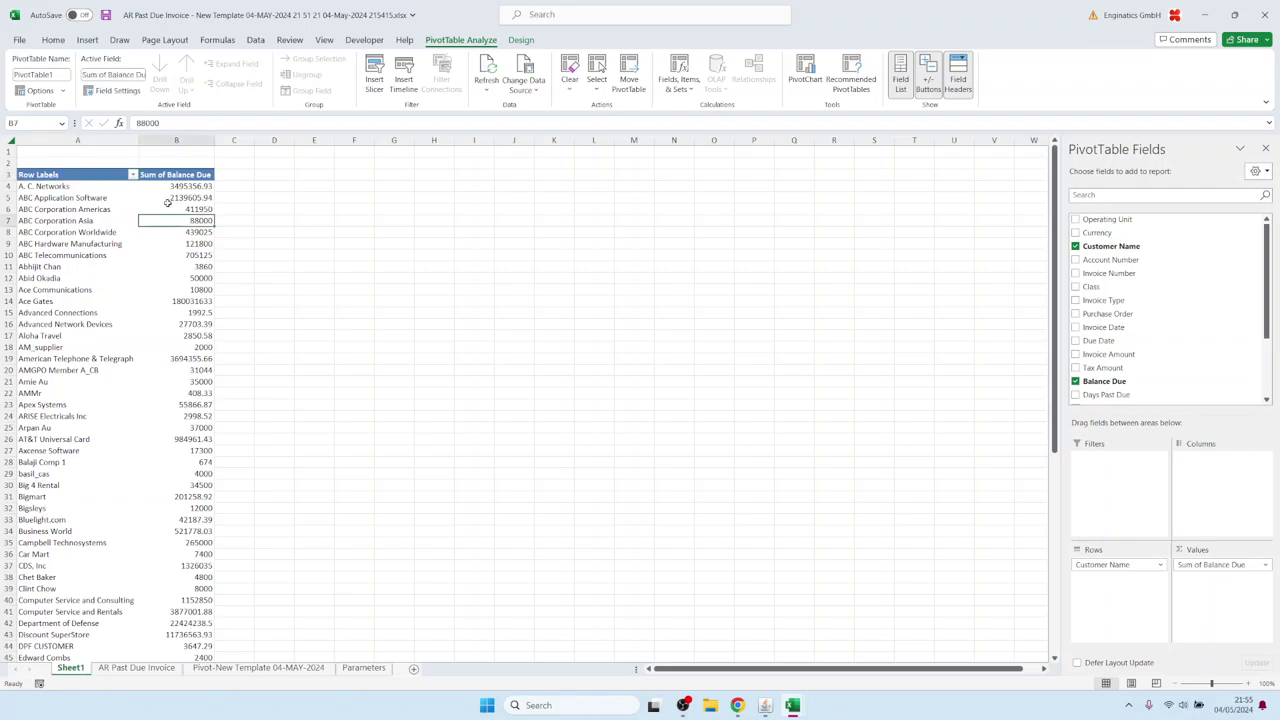
pyautogui.click(87, 40)
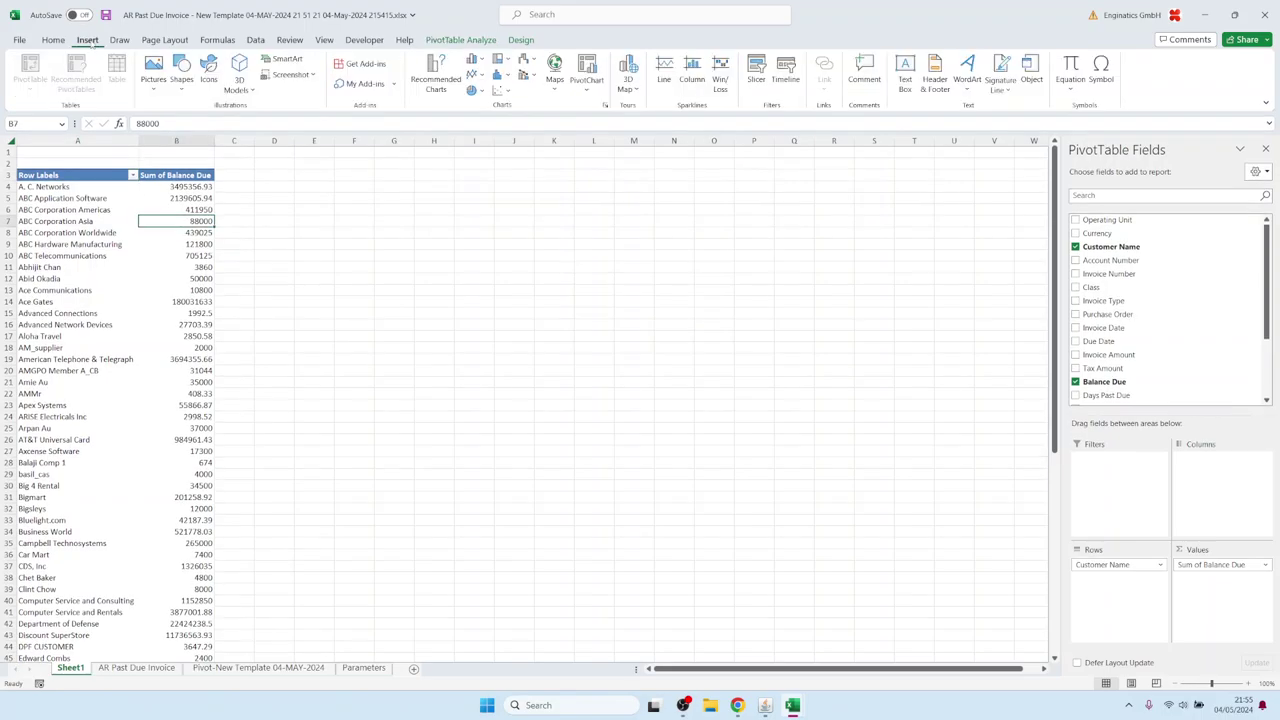
pyautogui.click(587, 72)
pyautogui.click(486, 279)
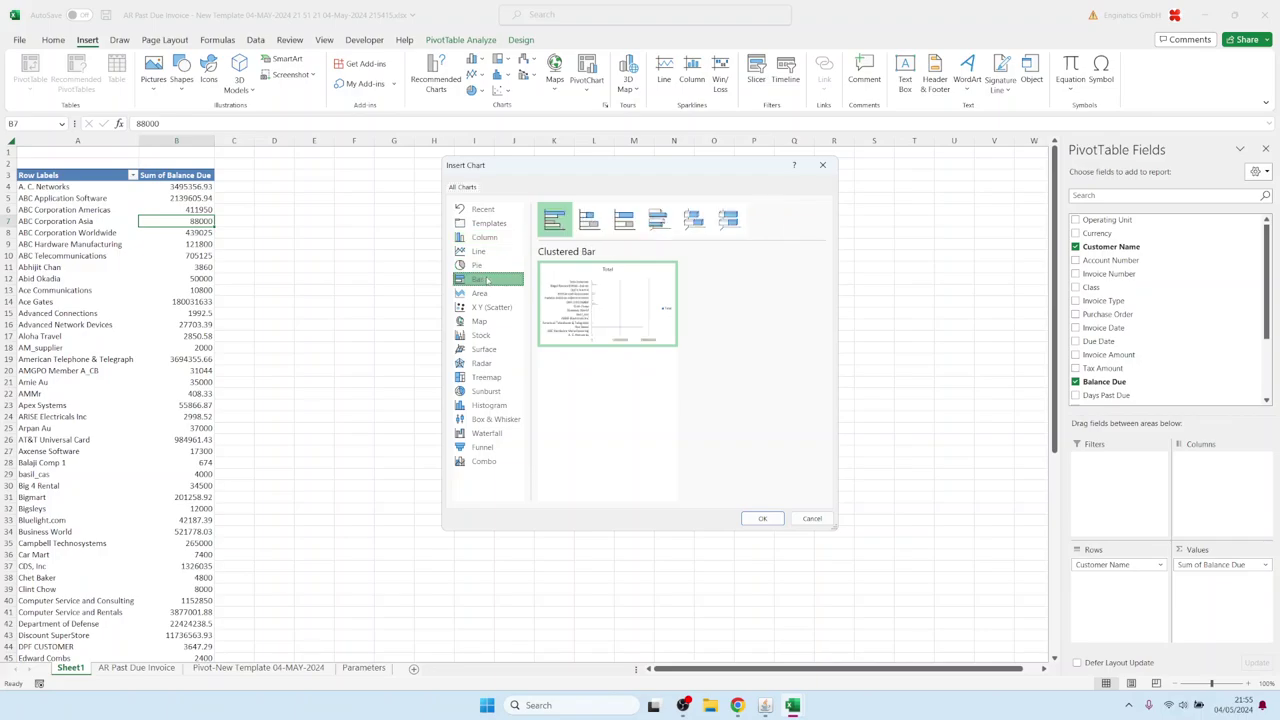
pyautogui.click(762, 518)
# Sort the pivot table's Sum of Balance Due values from smallest to largest
pyautogui.rightClick(190, 245)
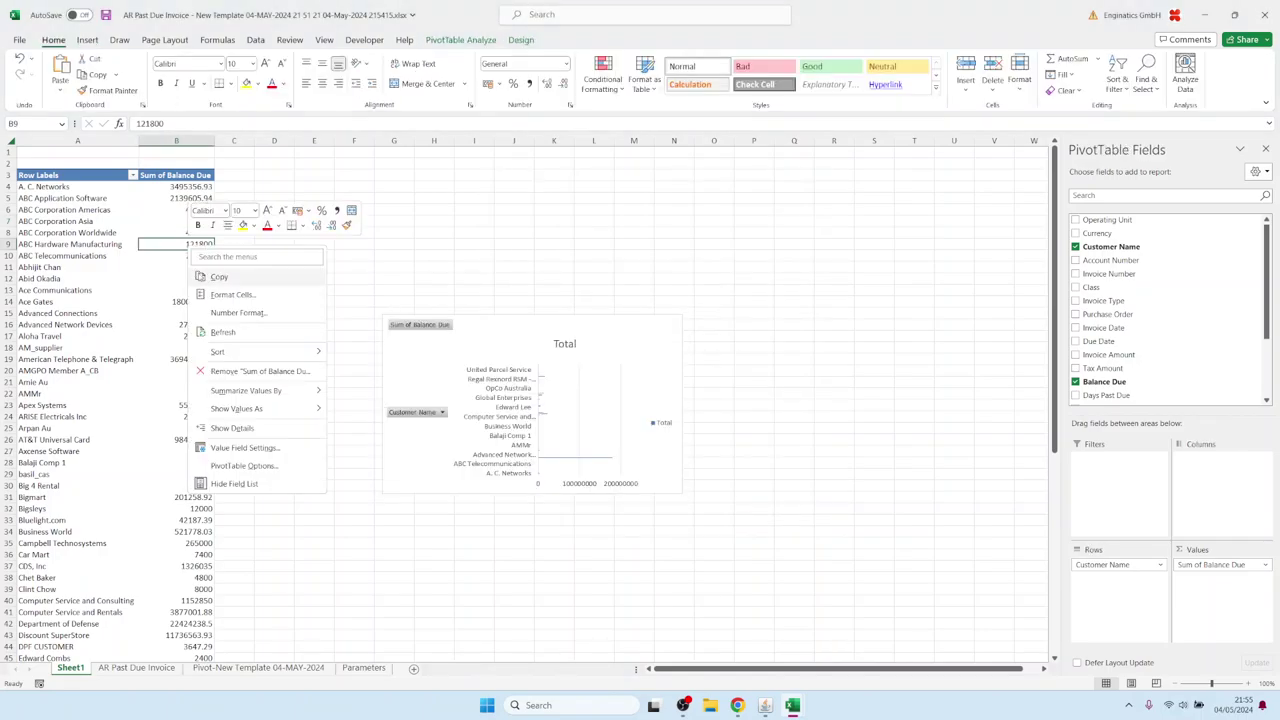
pyautogui.moveTo(225, 351)
pyautogui.click(378, 352)
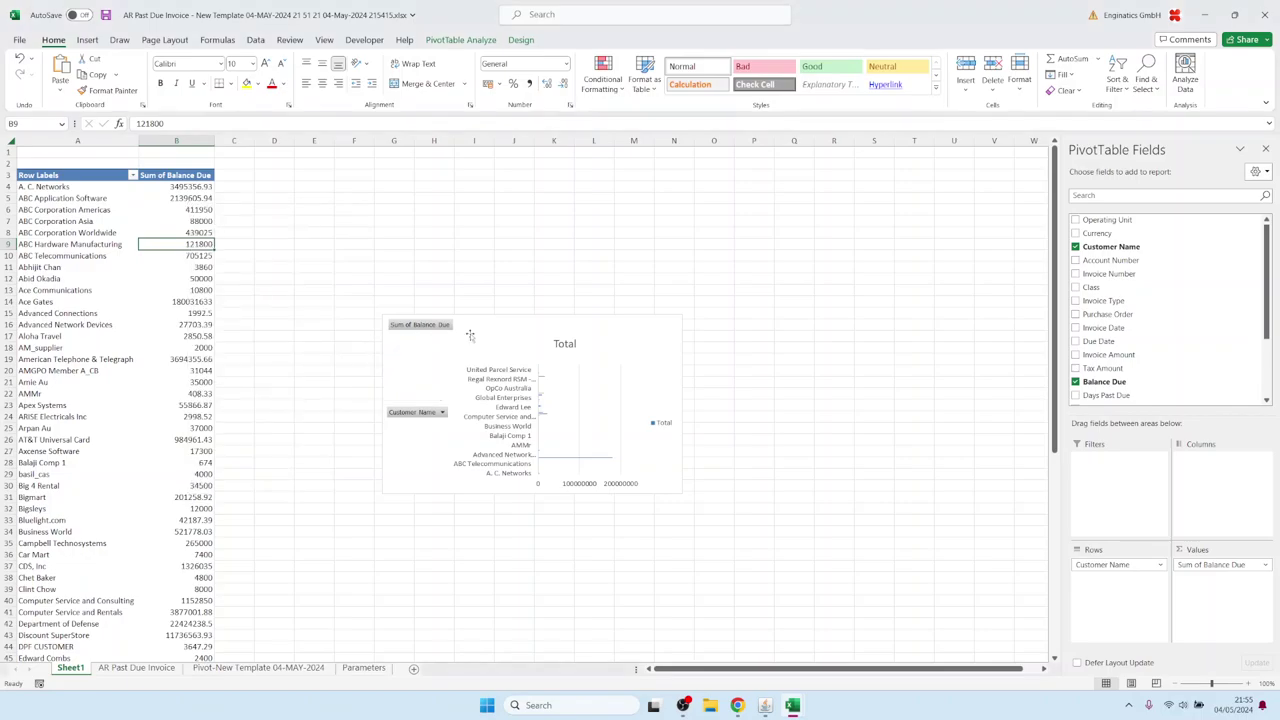
# Move the bar chart from Sheet1 to the Pivot-New Template 04-MAY-2024 sheet and place it beside the pie chart
pyautogui.press('Delete')
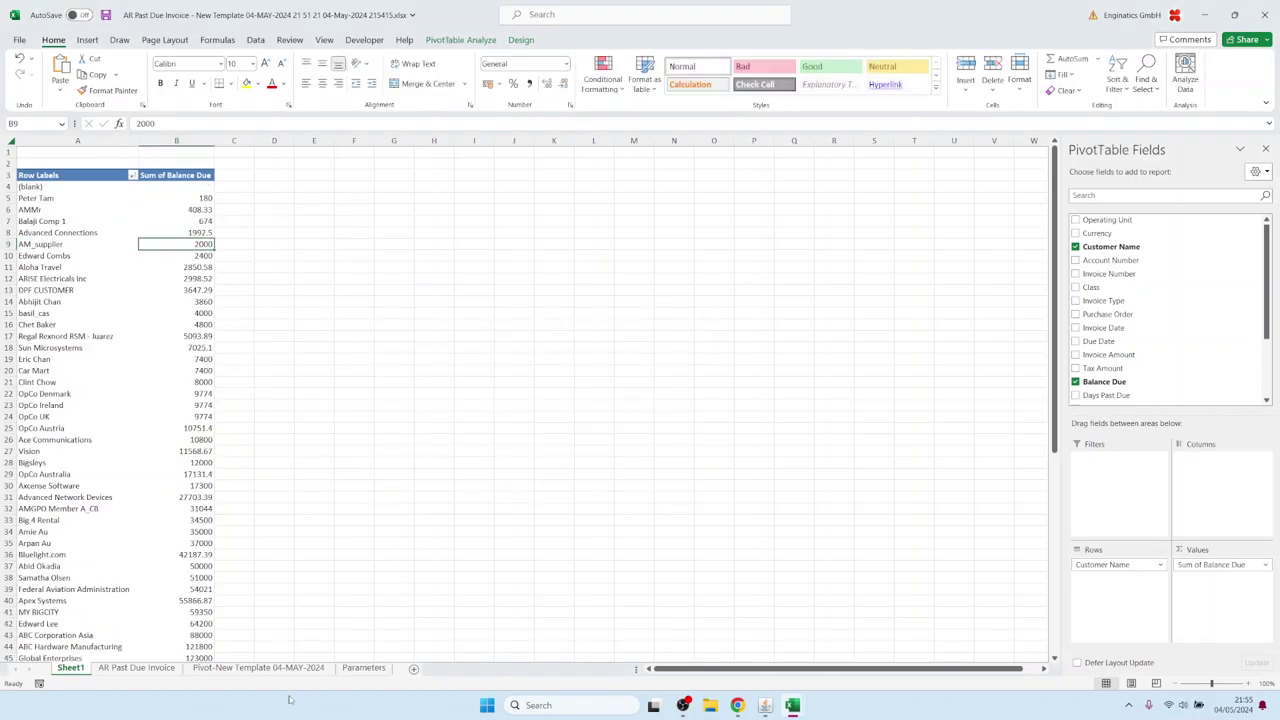
pyautogui.click(258, 667)
pyautogui.hotkey('ctrl', 'v')
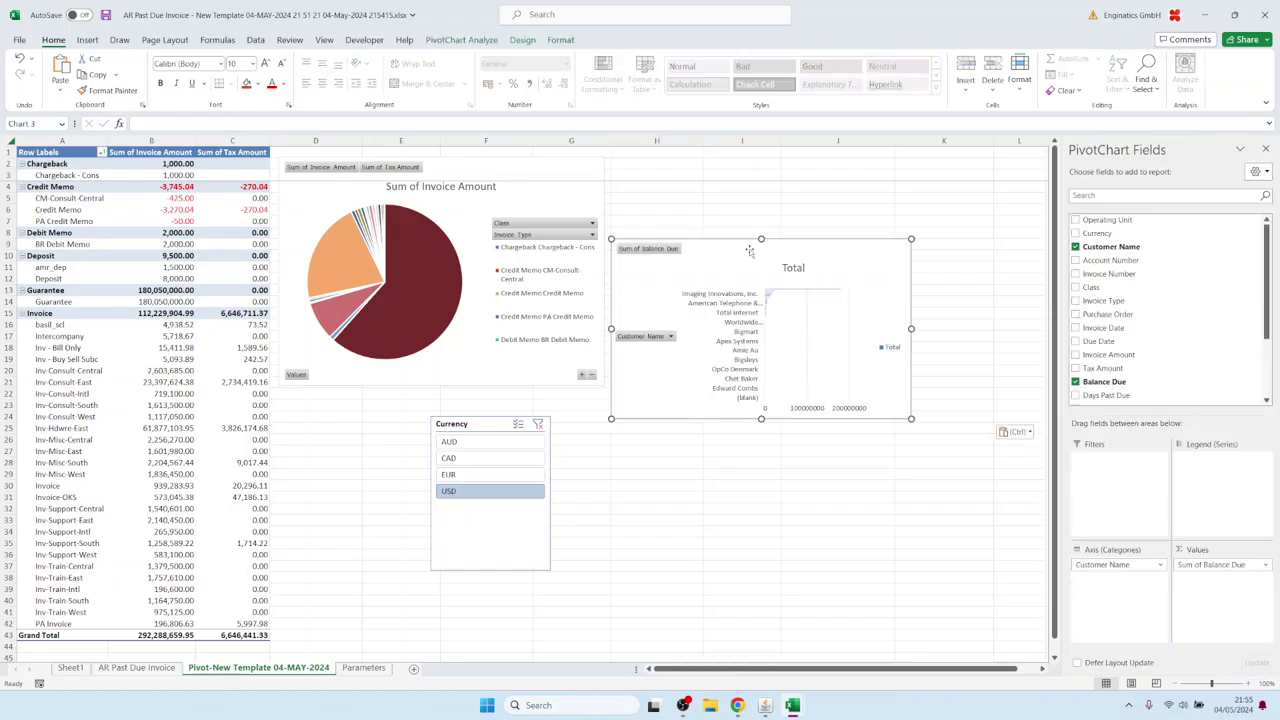
pyautogui.moveTo(749, 251); pyautogui.dragTo(797, 163)
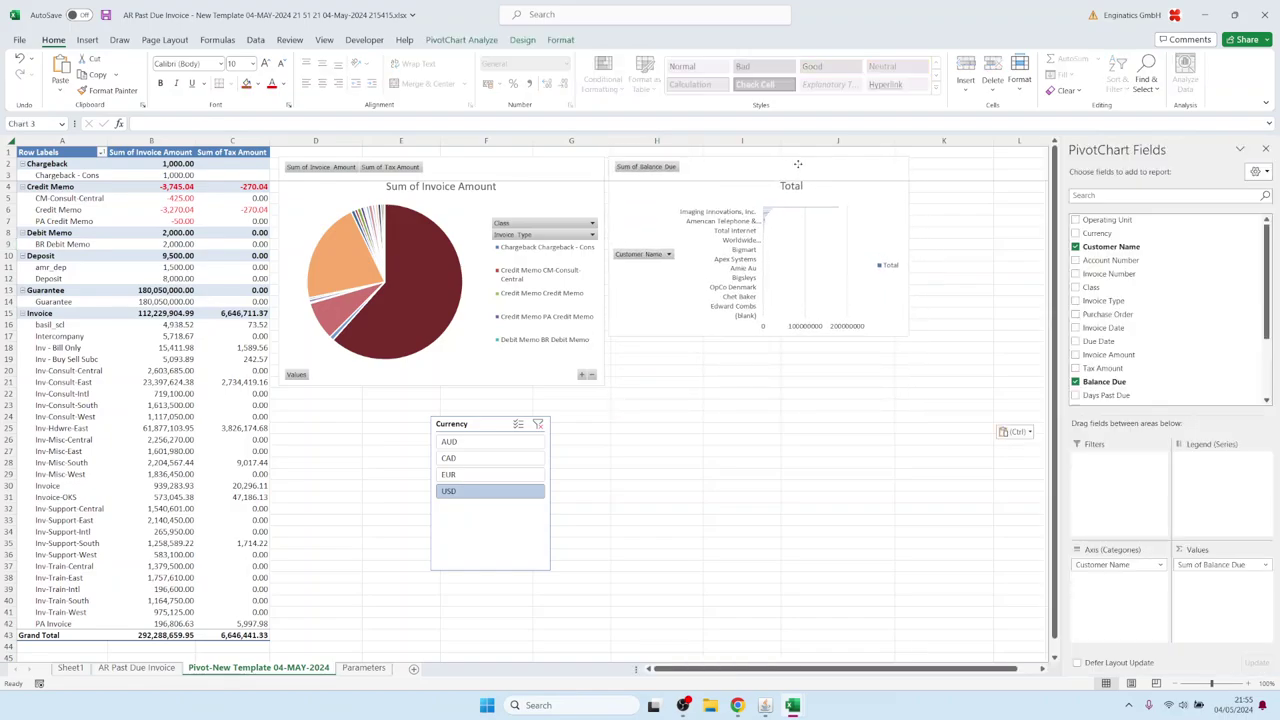
# Enlarge the Balance Due bar chart to about row 43, and apply a dark style to it and a shaded style to the pie chart
pyautogui.moveTo(909, 336); pyautogui.dragTo(994, 644)
pyautogui.click(522, 39)
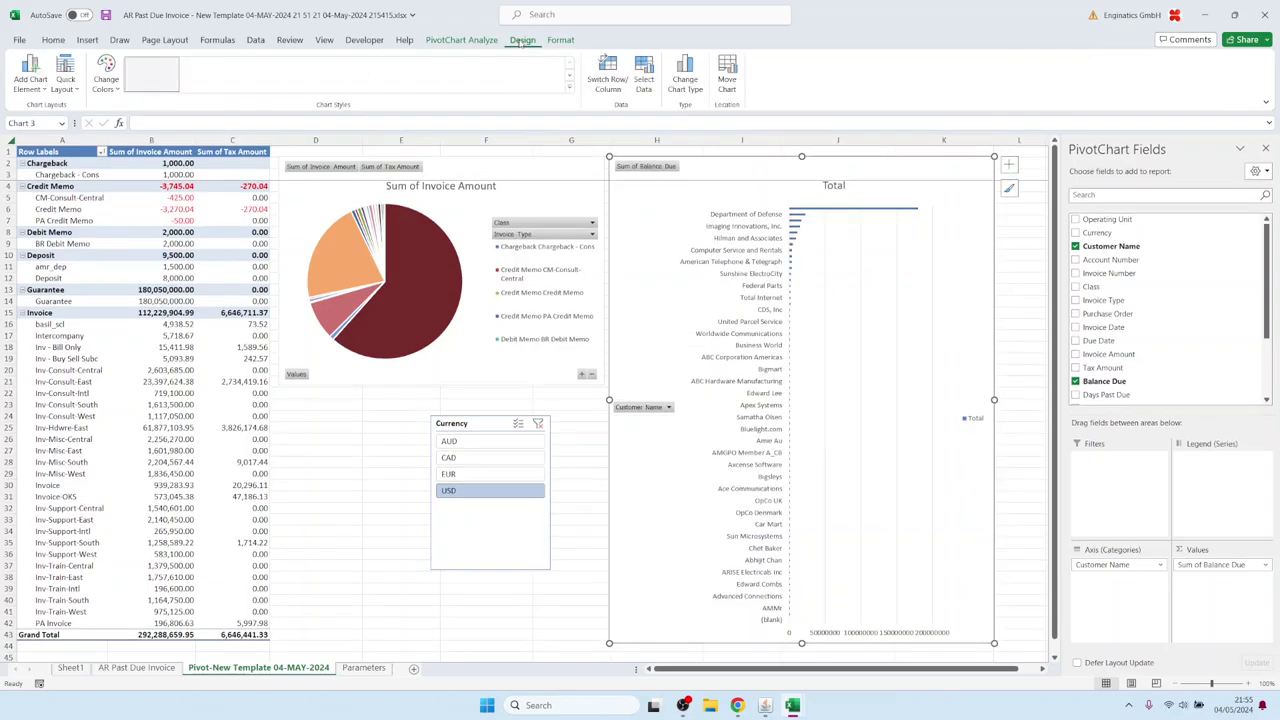
pyautogui.click(481, 76)
pyautogui.click(495, 165)
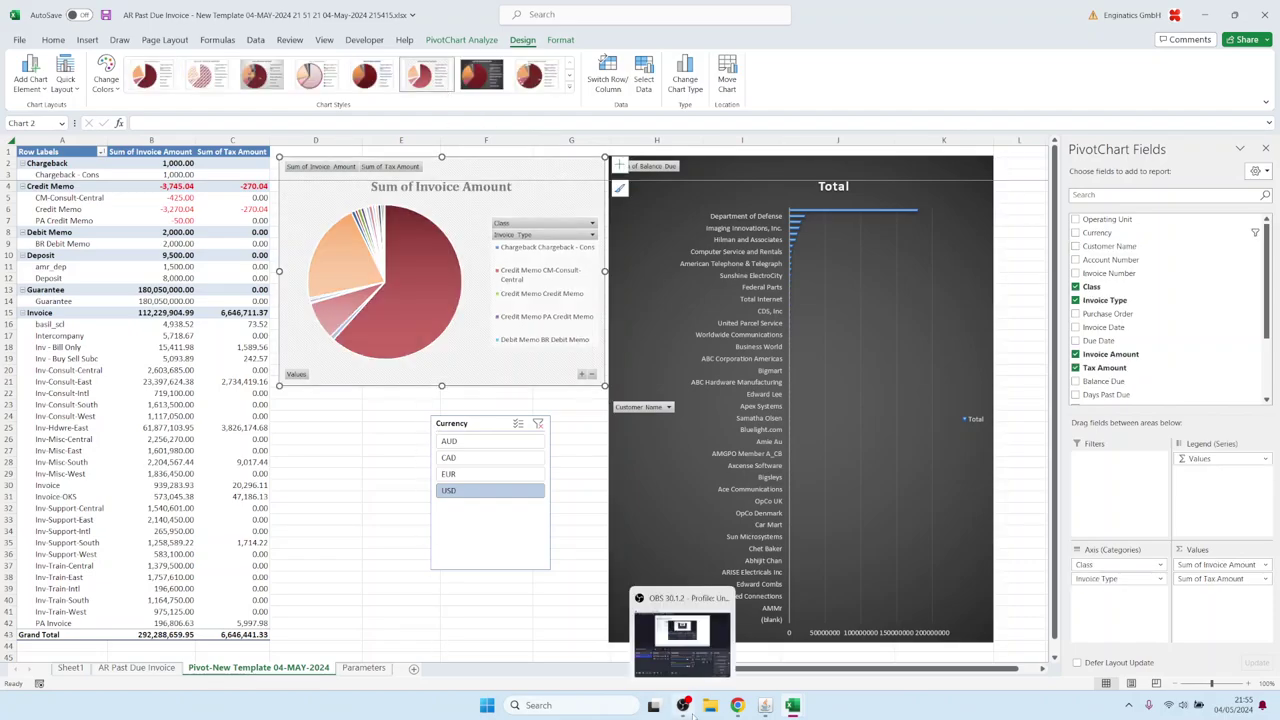
# Copy the Enginatics logo from the Blitz Report home page in Chrome and place it in the bar chart's upper-left corner in Excel
pyautogui.click(737, 705)
pyautogui.rightClick(124, 80)
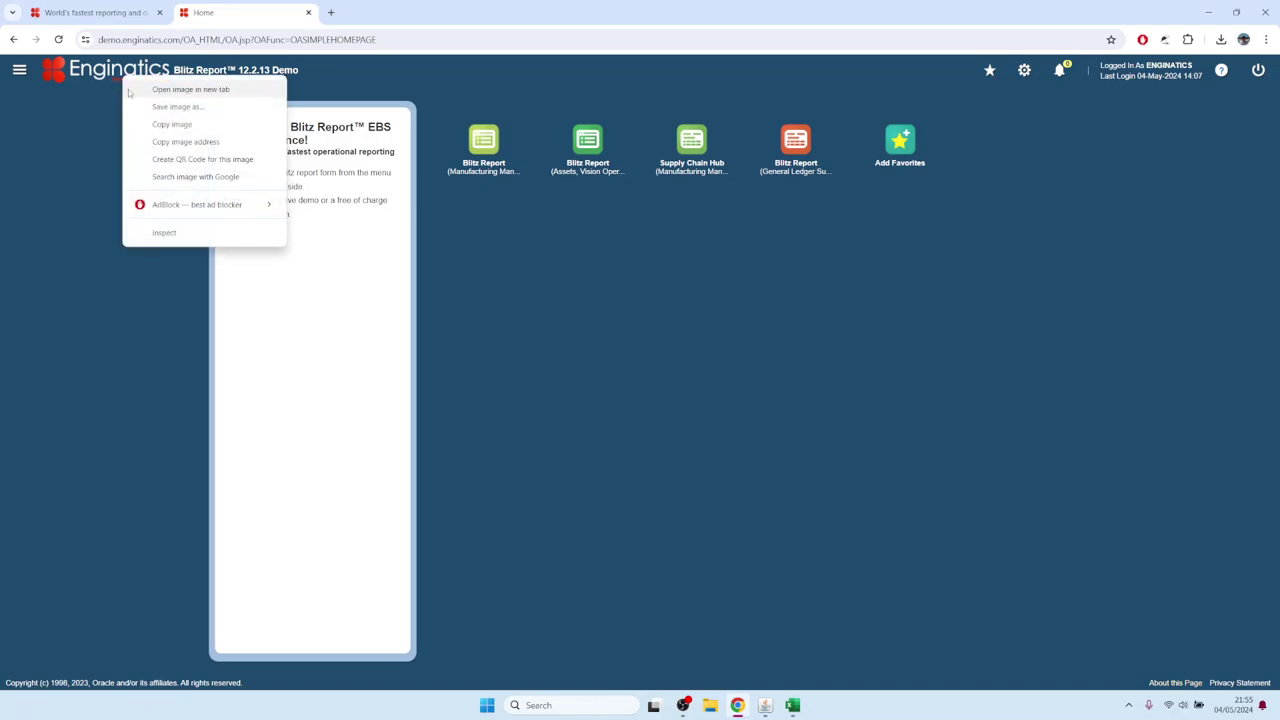
pyautogui.click(162, 123)
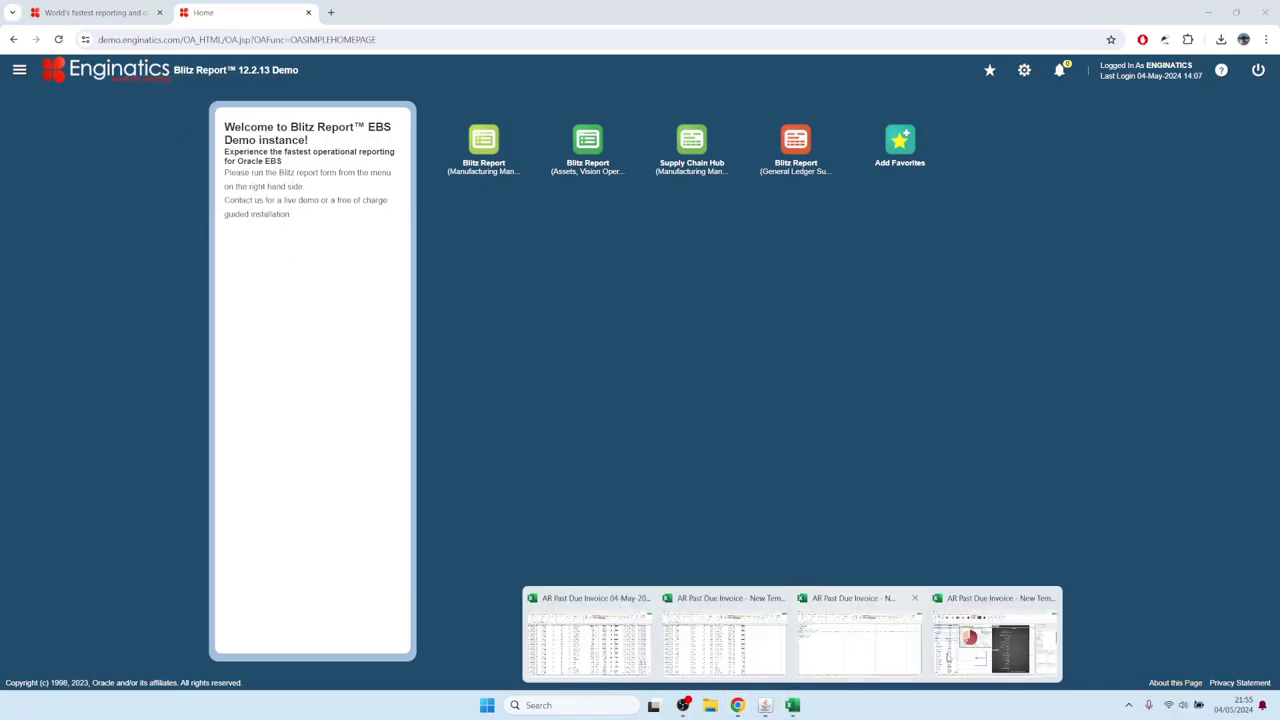
pyautogui.click(996, 640)
pyautogui.click(360, 462)
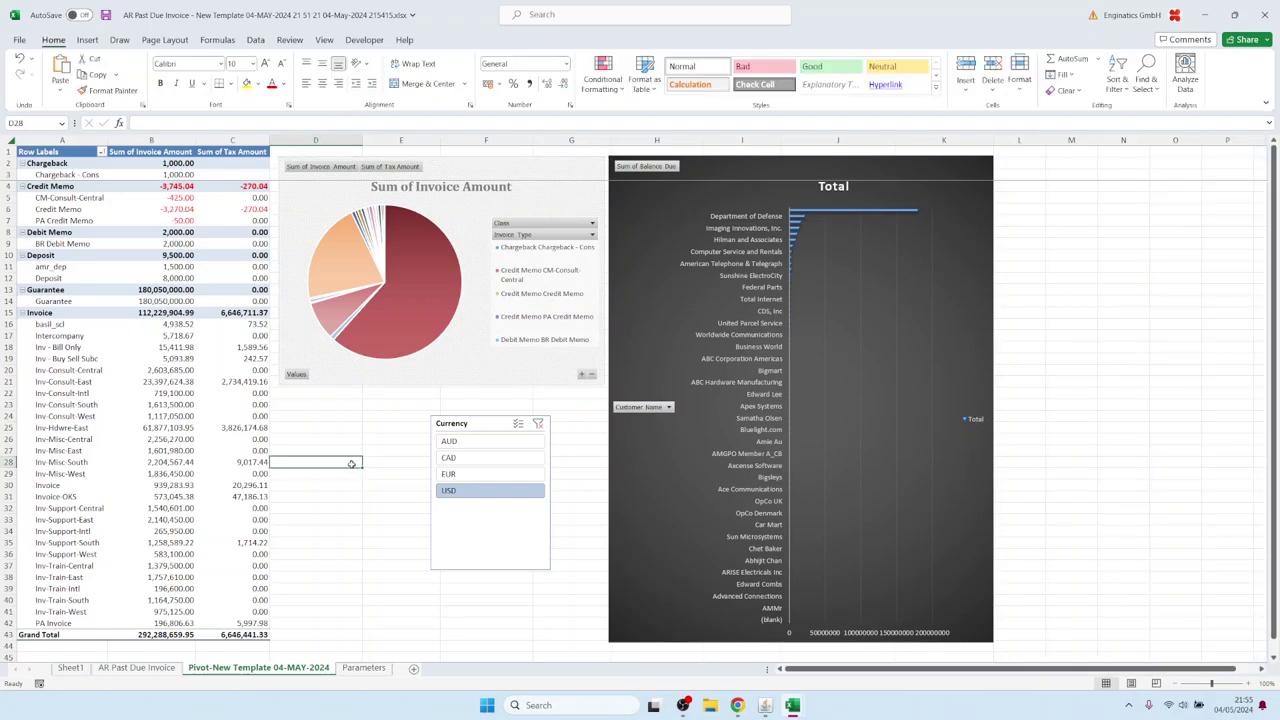
pyautogui.hotkey('ctrl', 'v')
pyautogui.moveTo(338, 472); pyautogui.dragTo(672, 189)
# Apply the Green-Yellow-Red colour scale to the Invoice Amount column on the AR Past Due Invoice sheet
pyautogui.click(134, 668)
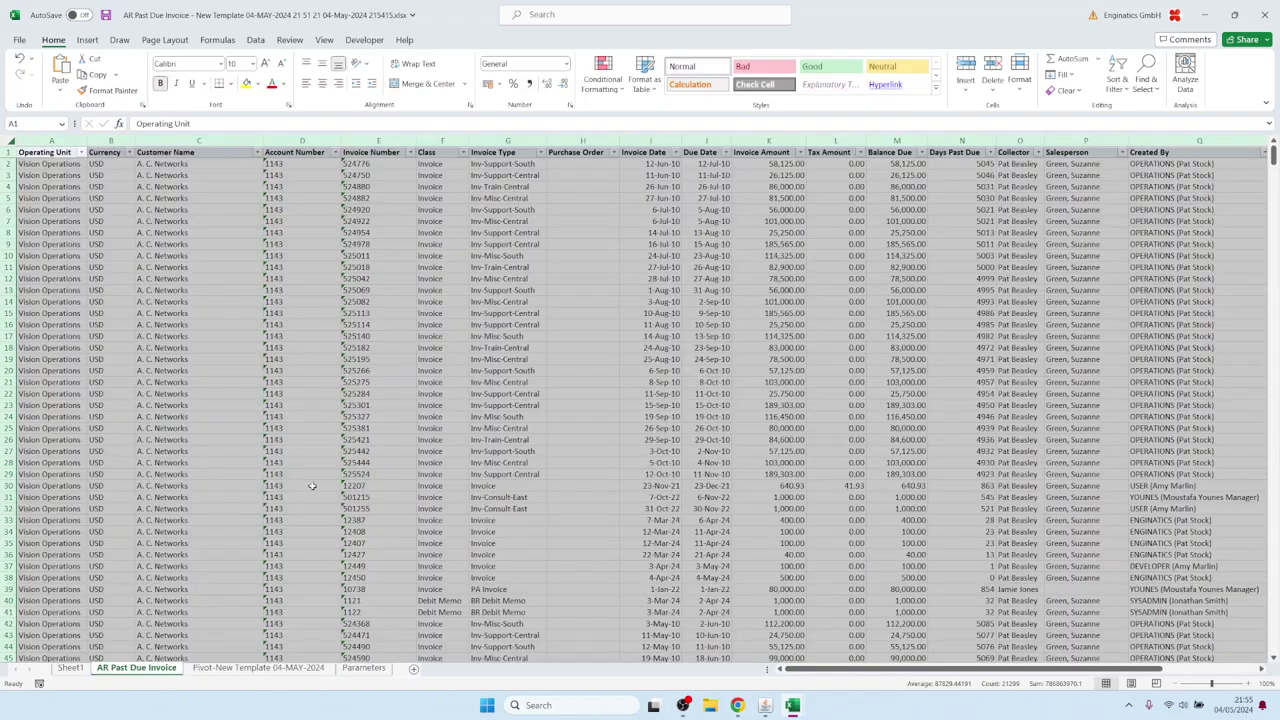
pyautogui.click(768, 141)
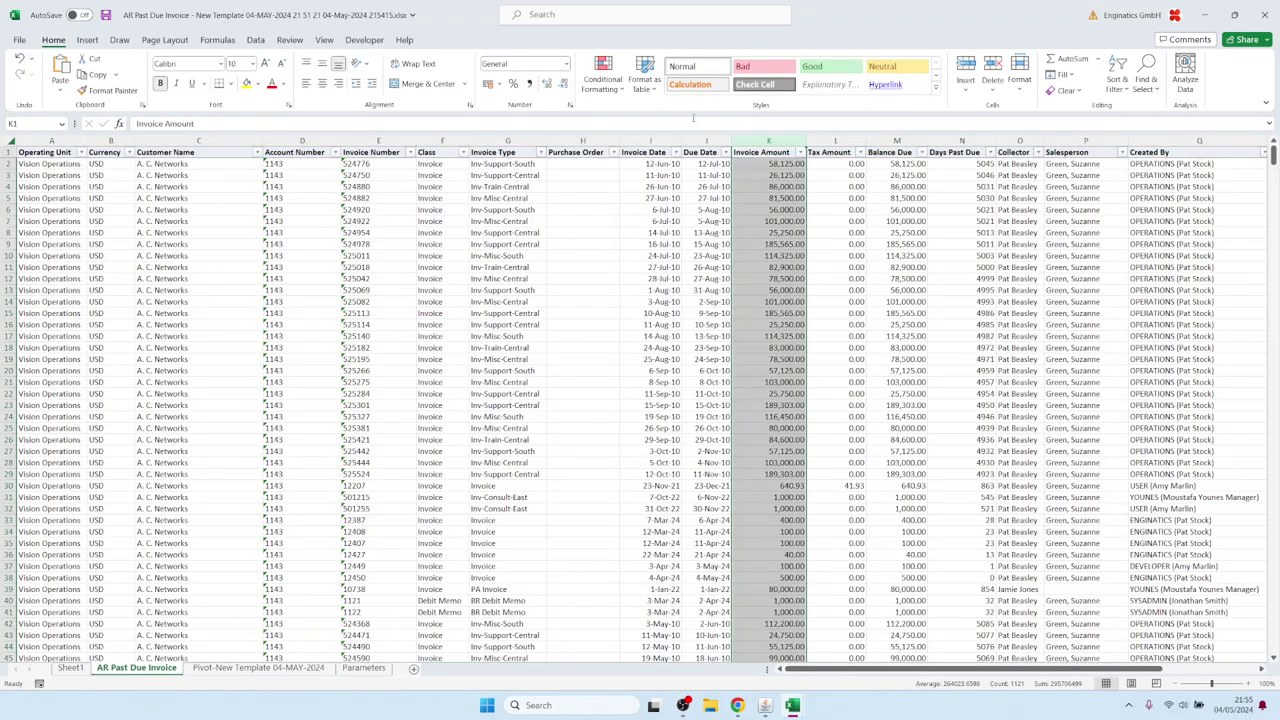
pyautogui.click(603, 75)
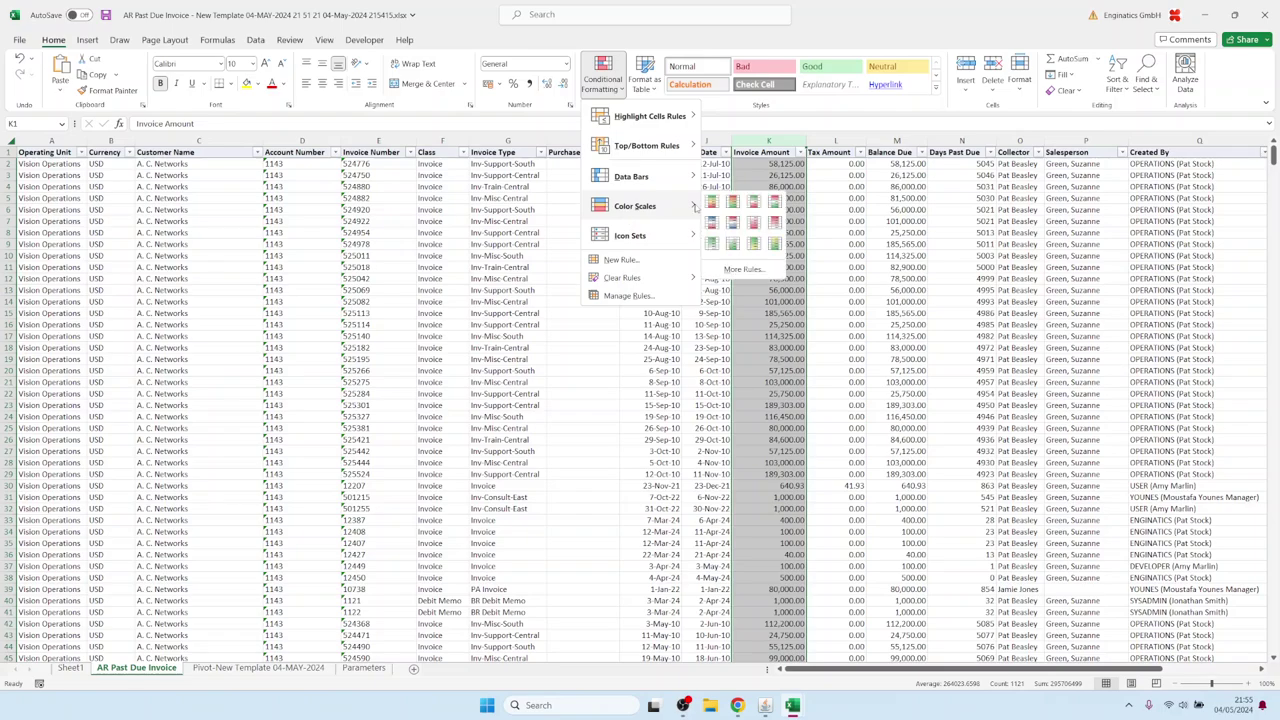
pyautogui.click(712, 212)
# Apply the Red-Yellow-Green colour scale to the Balance Due column
pyautogui.click(877, 141)
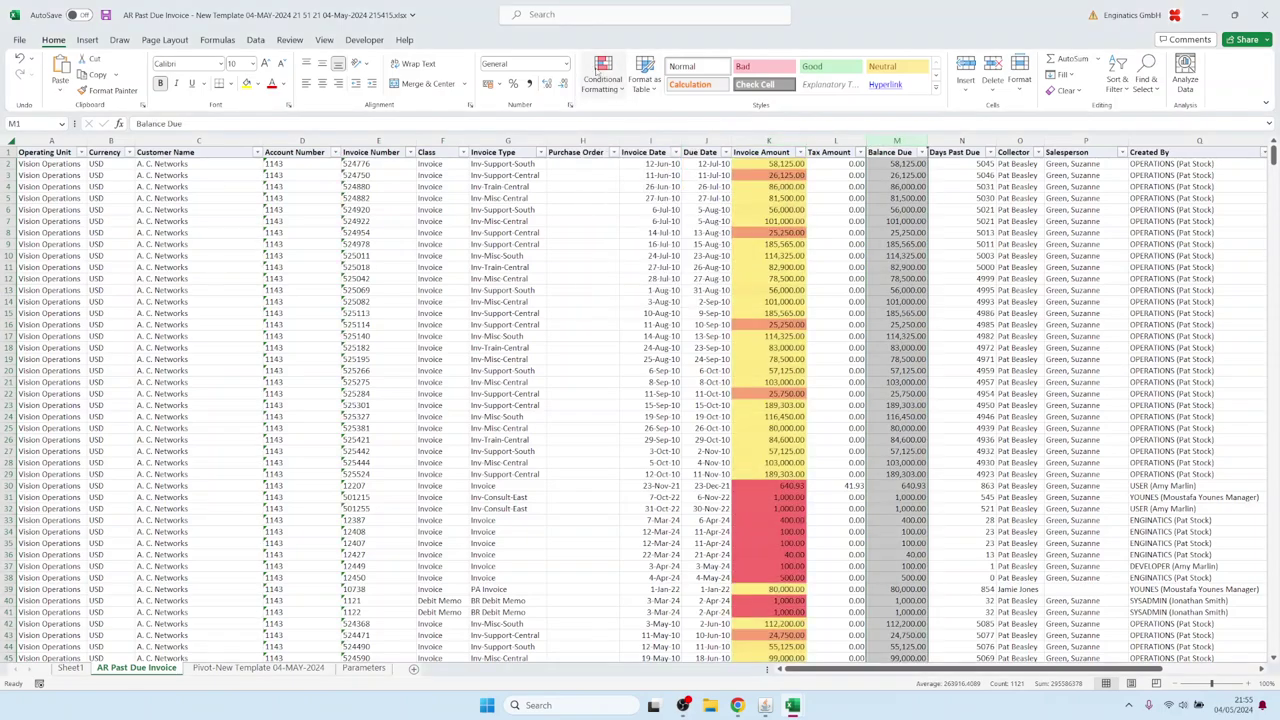
pyautogui.click(603, 75)
pyautogui.moveTo(685, 205)
pyautogui.click(733, 202)
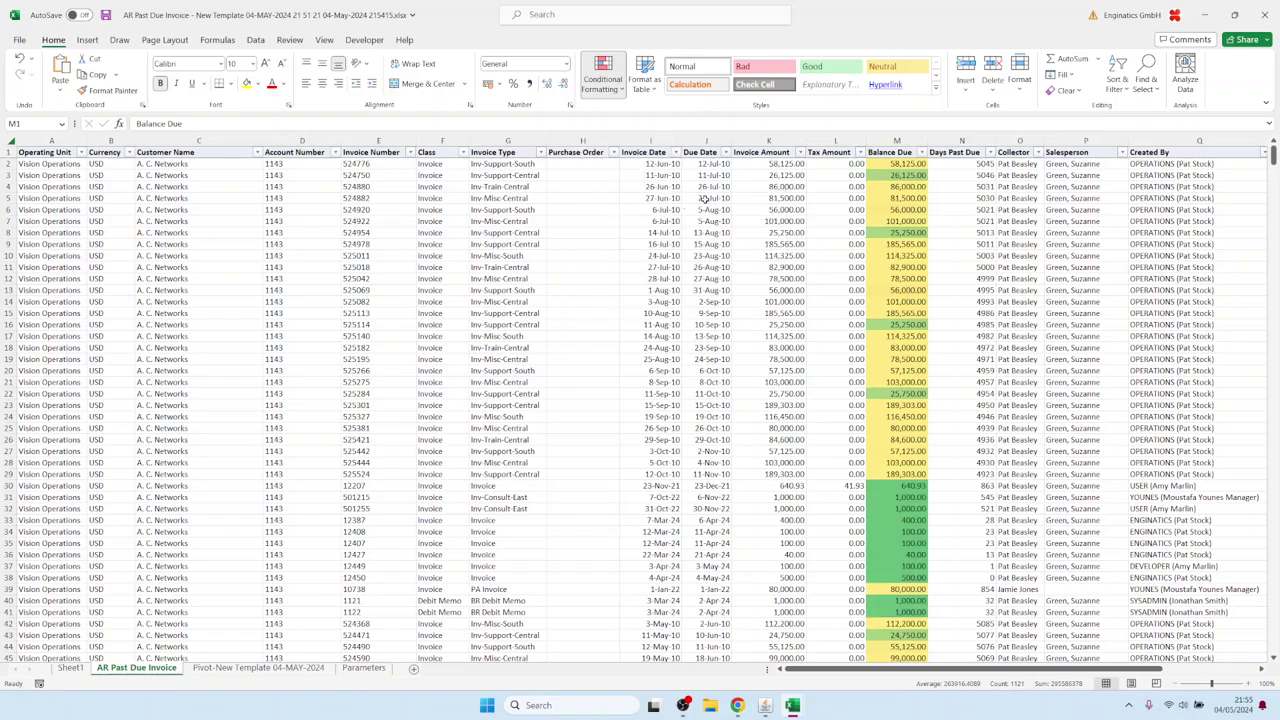
pyautogui.click(302, 221)
# Change the font of the Invoice Number column to Algerian
pyautogui.click(379, 142)
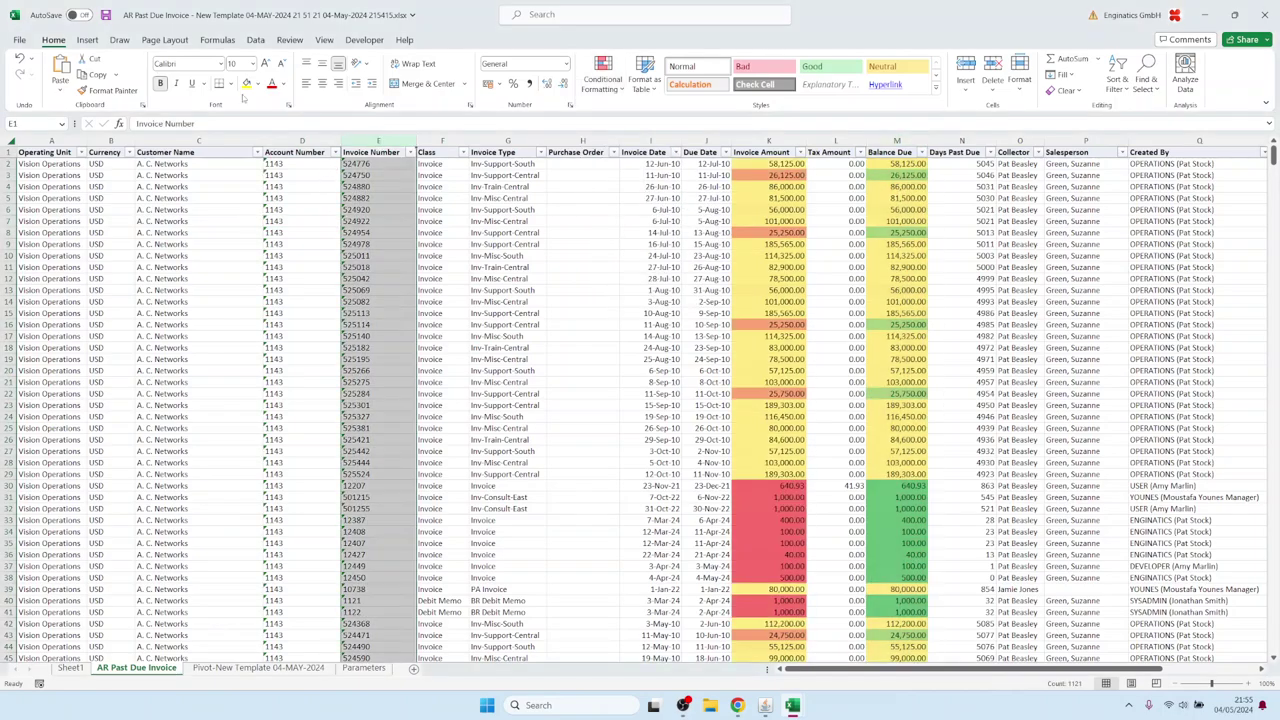
pyautogui.click(221, 63)
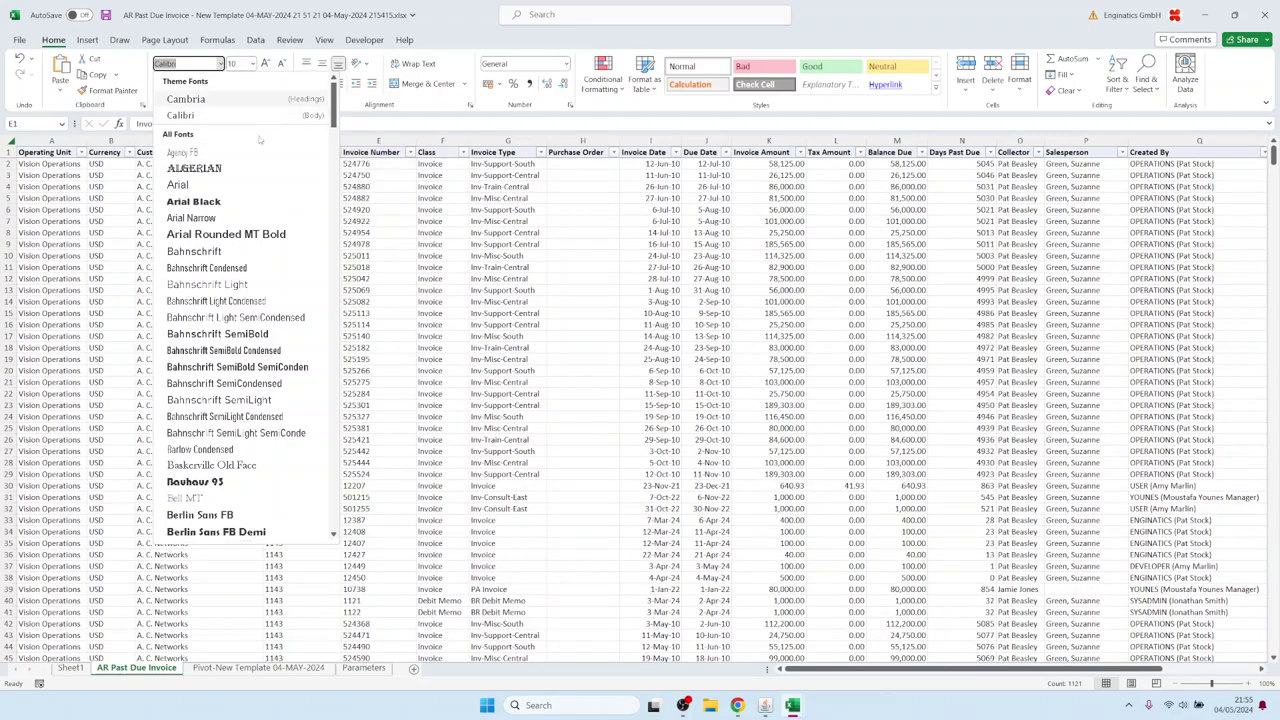
pyautogui.click(200, 170)
pyautogui.click(60, 151)
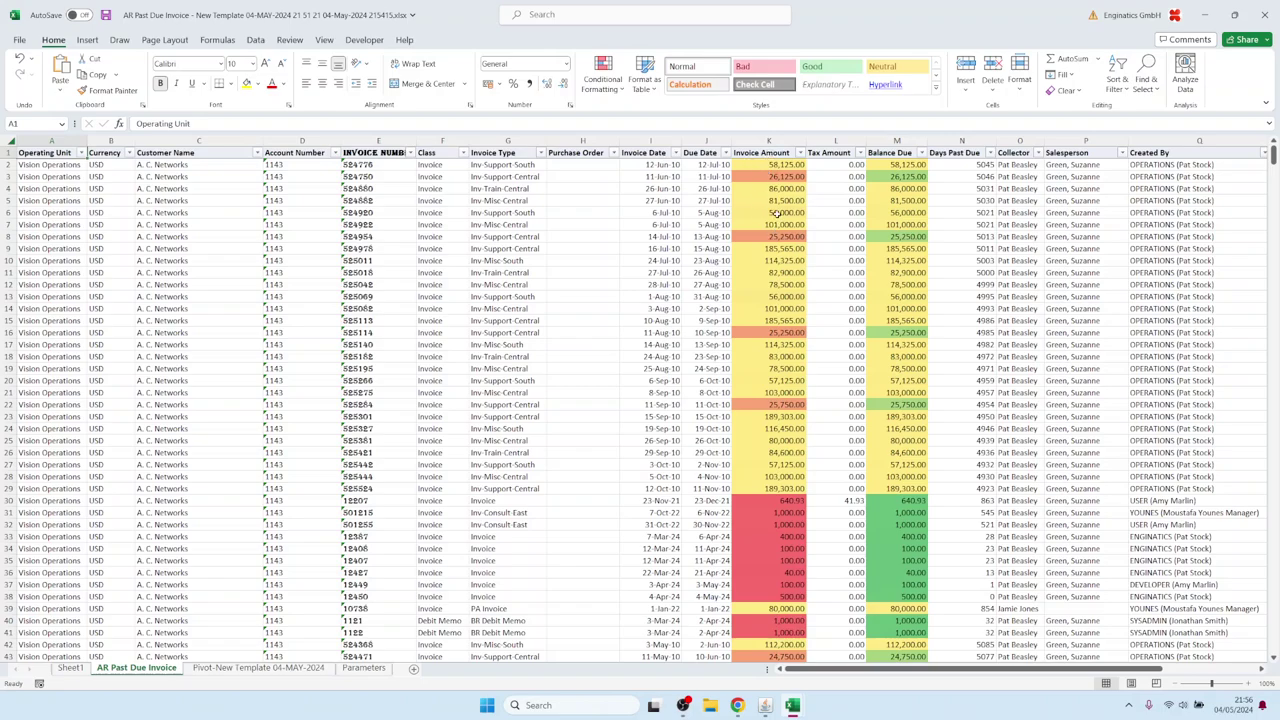
# Select cell A1 on the AR Past Due Invoice and Pivot-New Template 04-MAY-2024 sheets, and save the workbook
pyautogui.moveTo(772, 174); pyautogui.dragTo(790, 368)
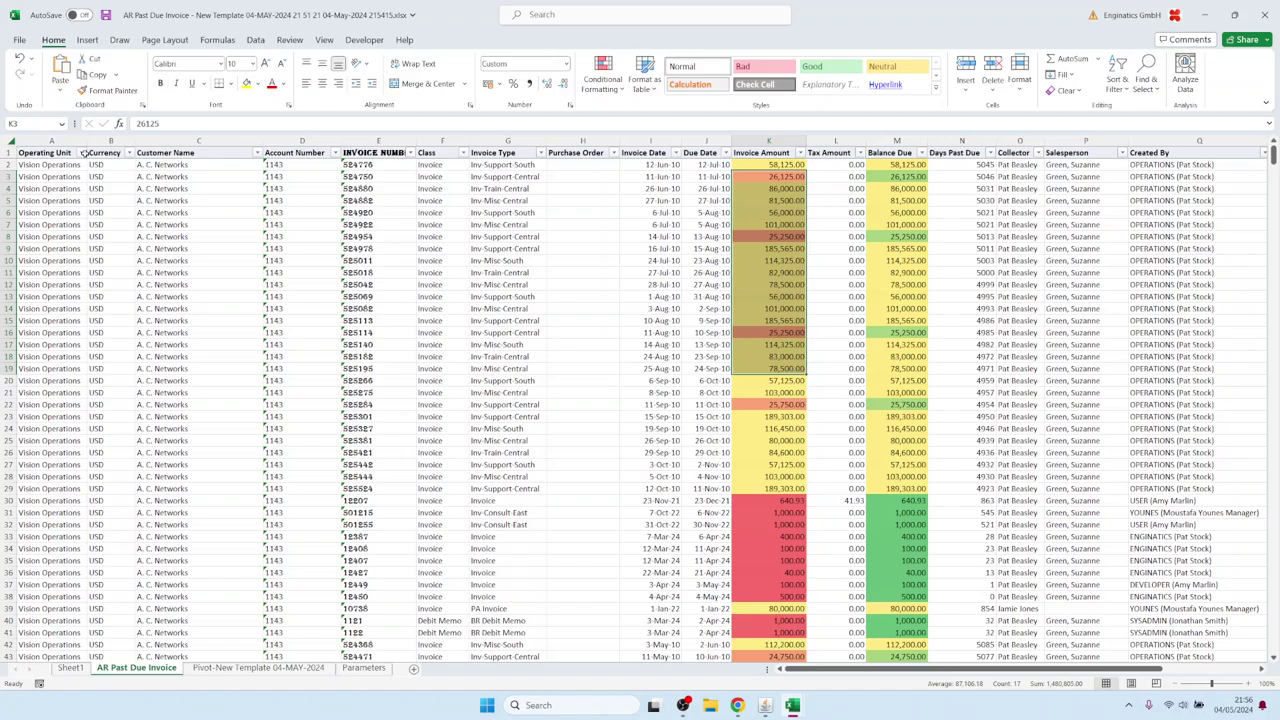
pyautogui.click(34, 153)
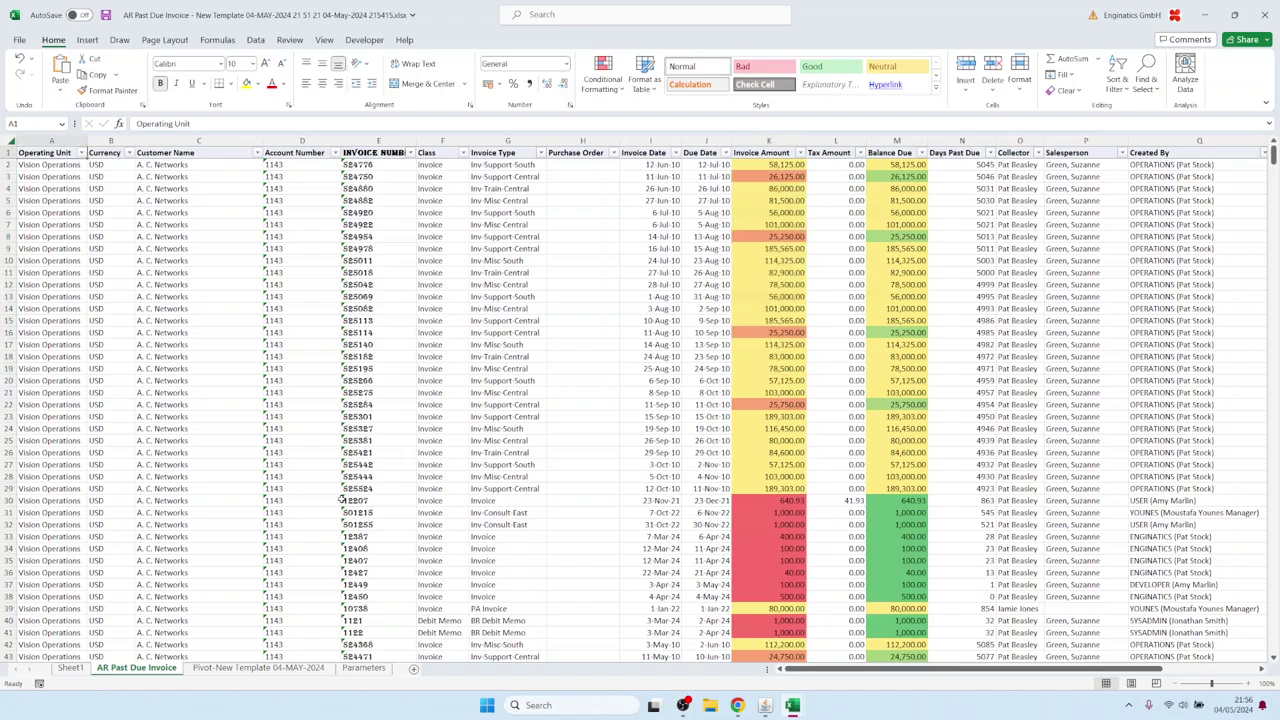
pyautogui.click(260, 668)
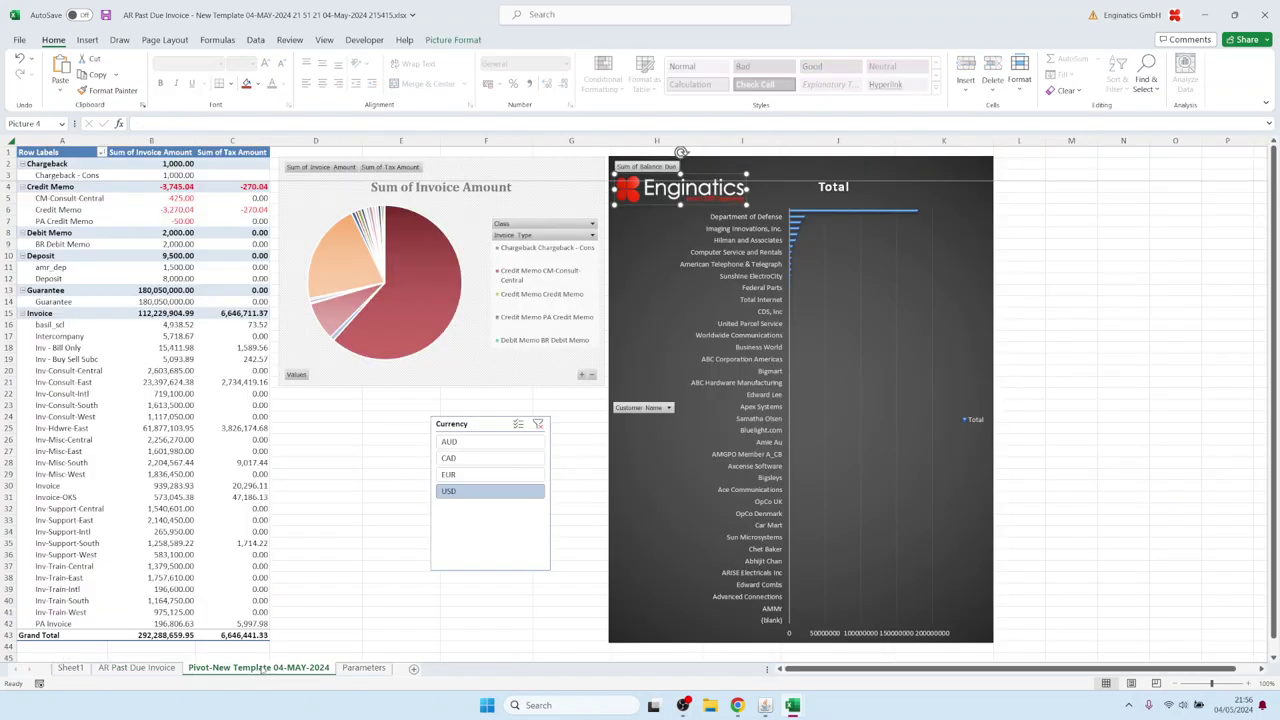
pyautogui.click(43, 152)
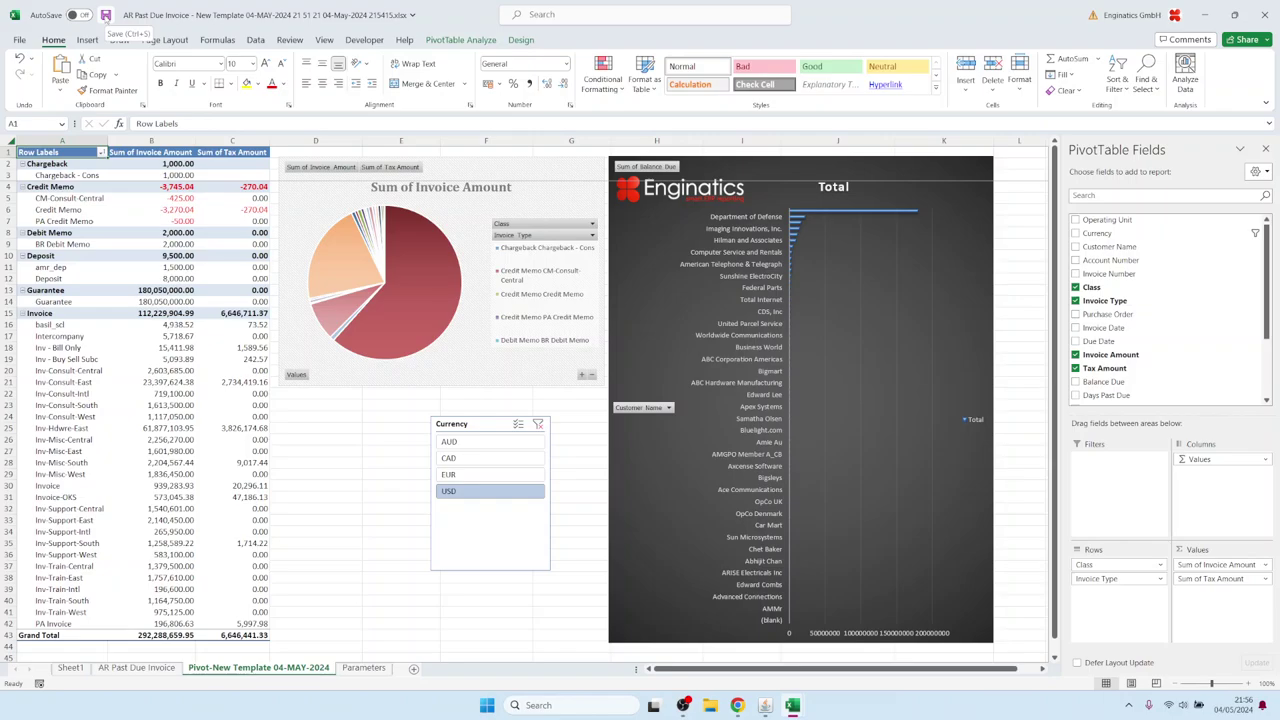
pyautogui.click(105, 15)
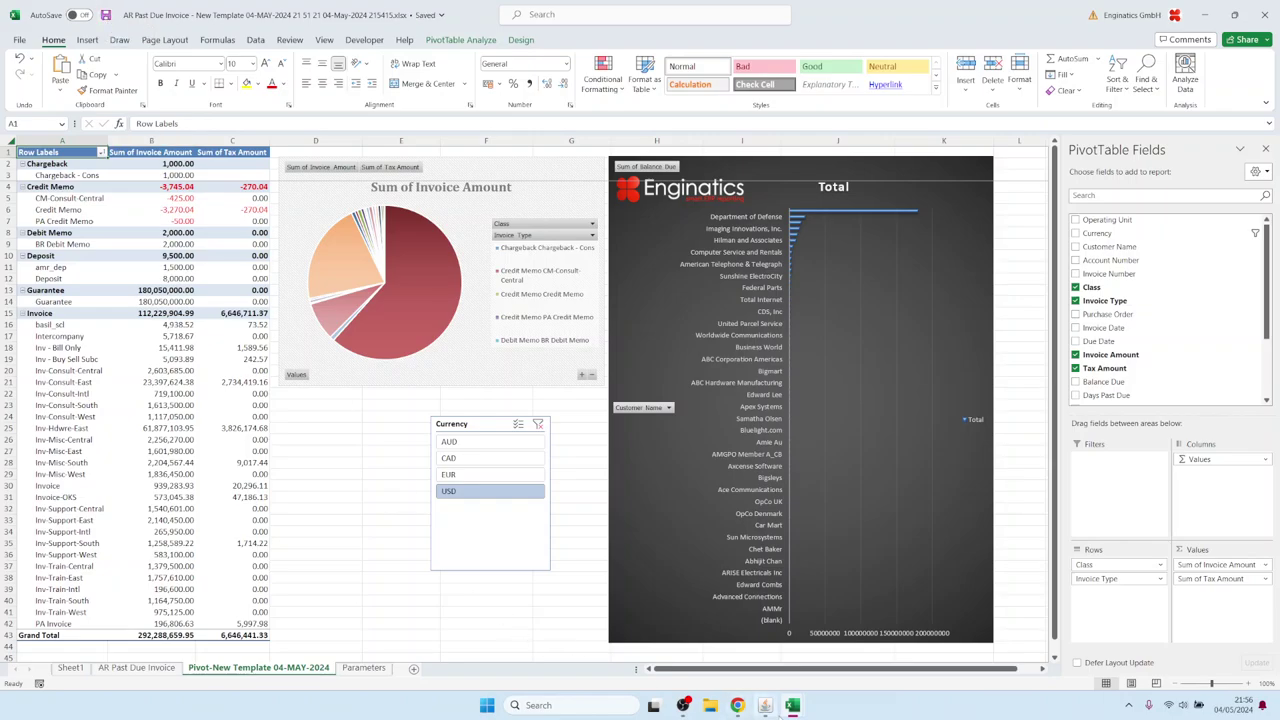
# Switch to Oracle Applications and open the Excel file upload page for the AR Past Due Invoice template
pyautogui.click(770, 710)
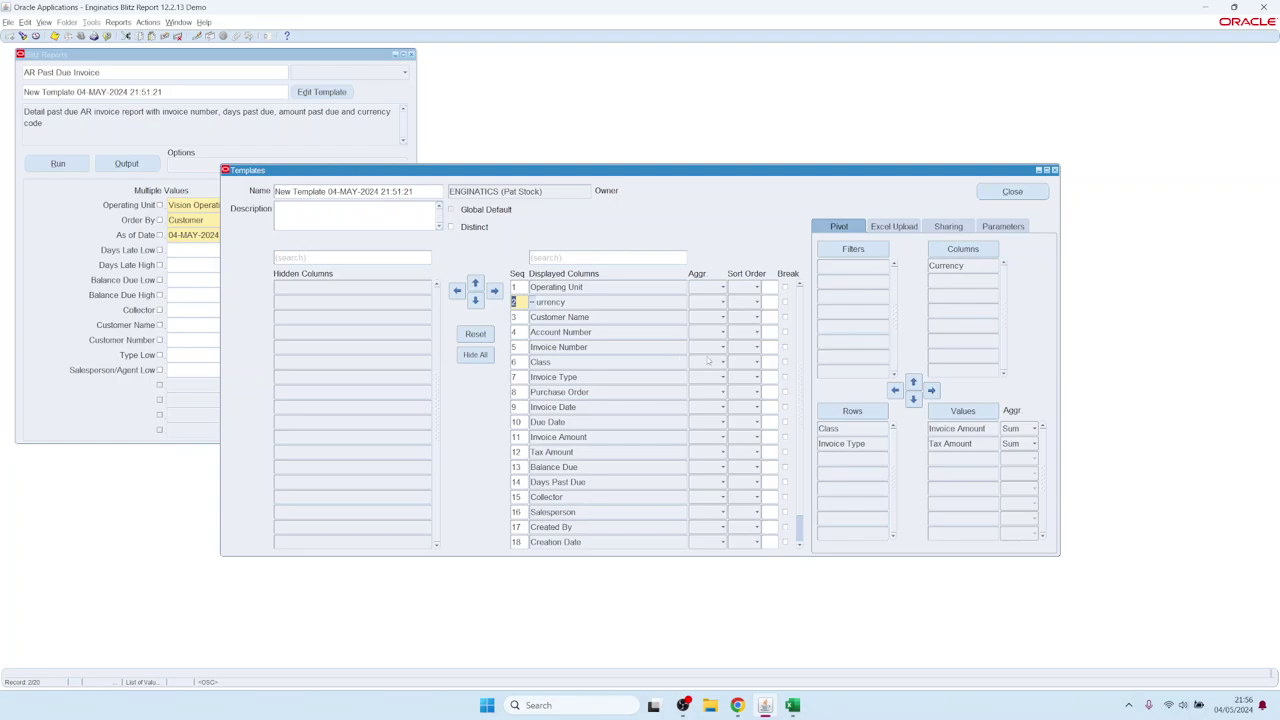
pyautogui.click(895, 226)
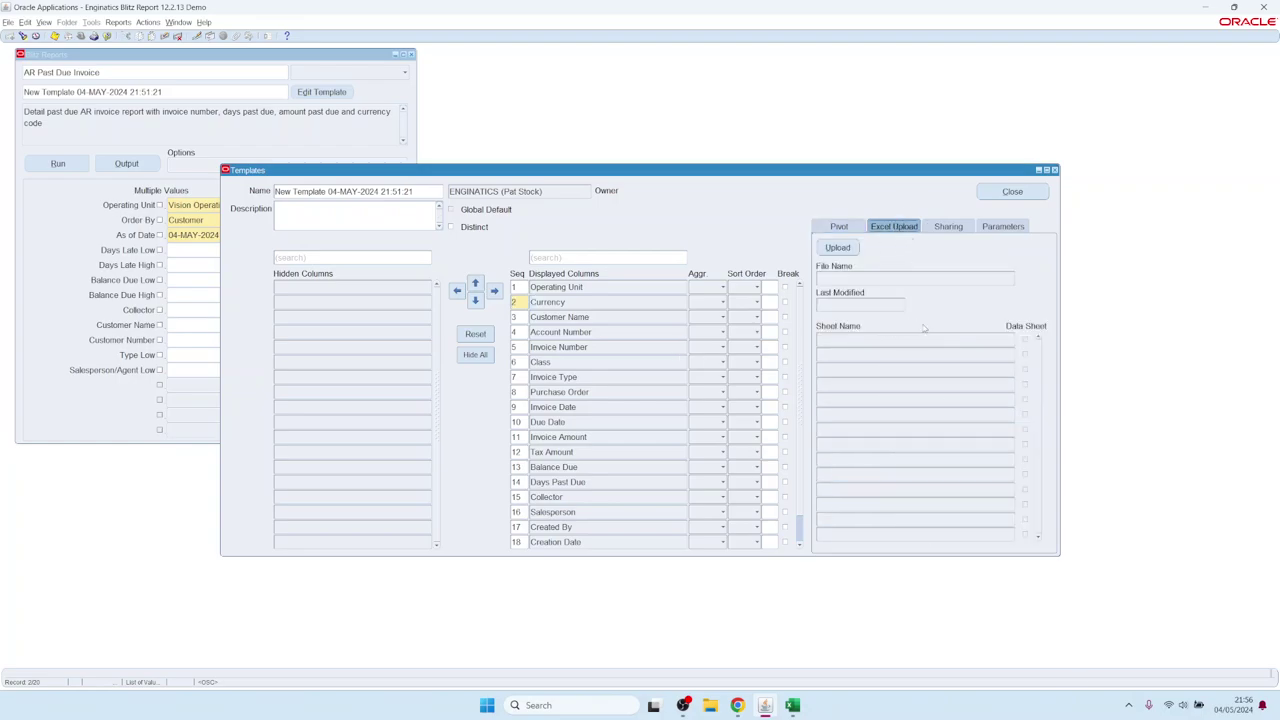
pyautogui.click(848, 252)
pyautogui.click(113, 136)
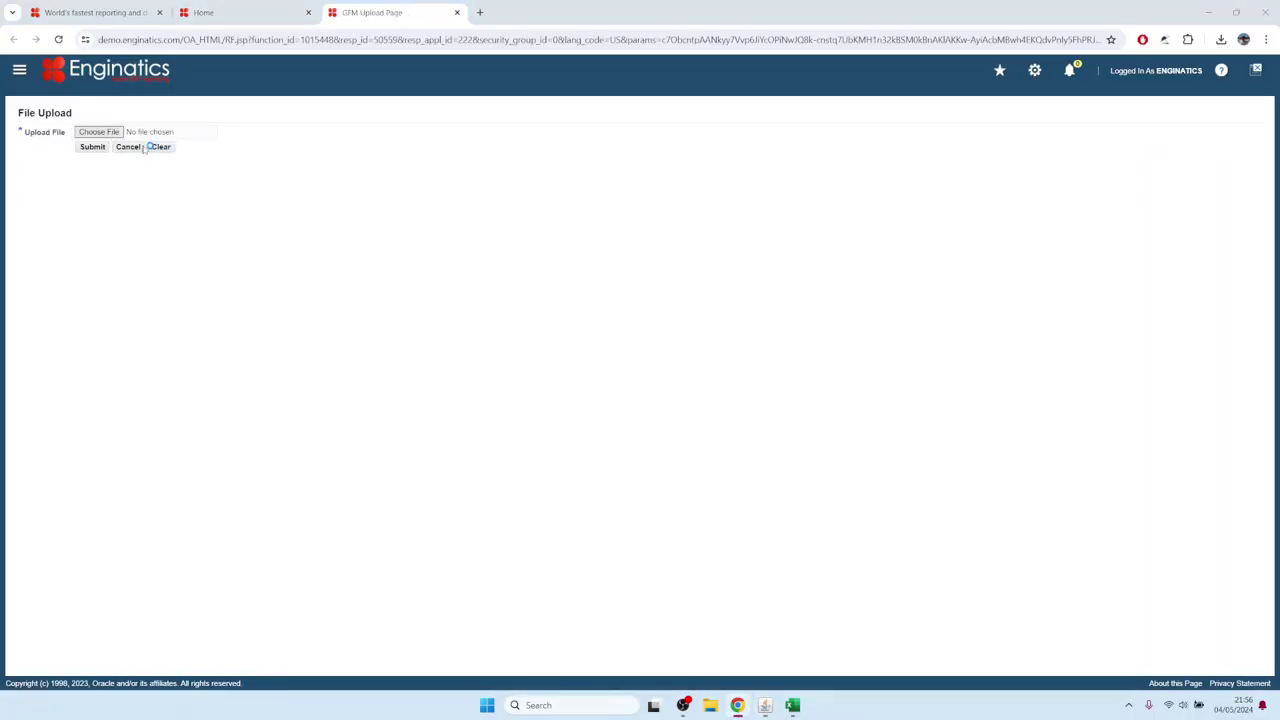
pyautogui.click(268, 100)
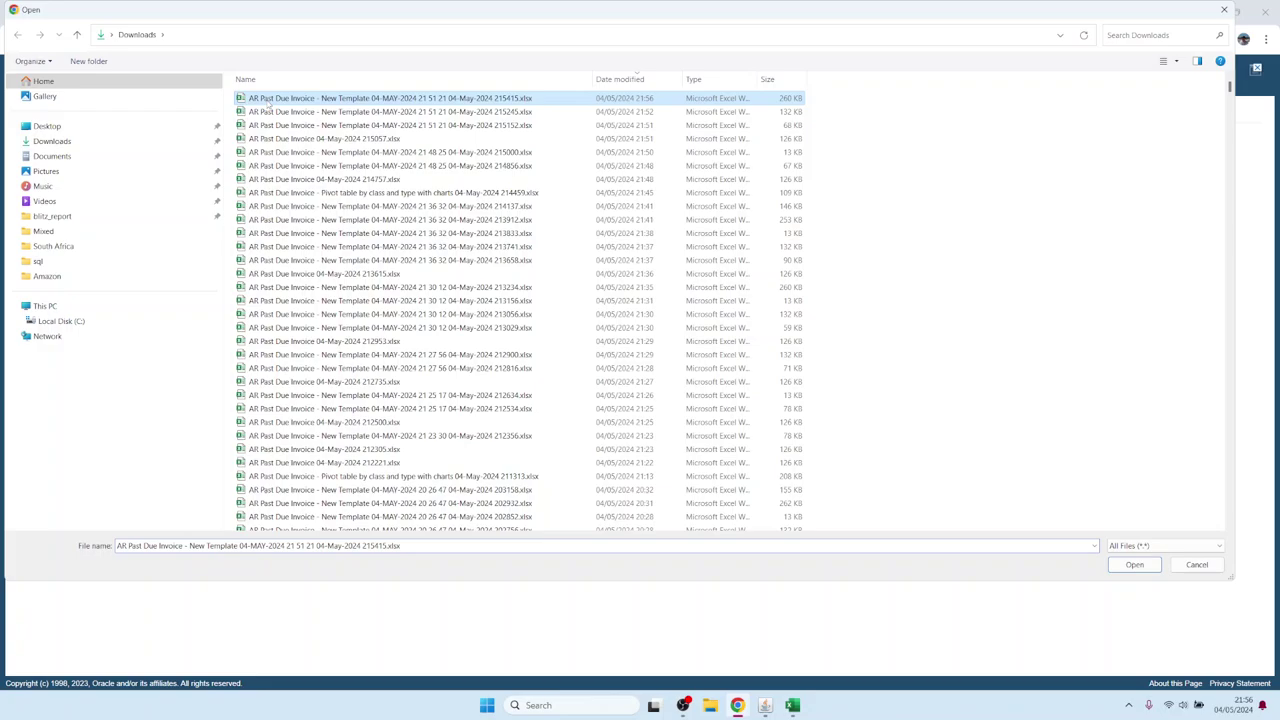
pyautogui.click(1131, 564)
pyautogui.click(91, 149)
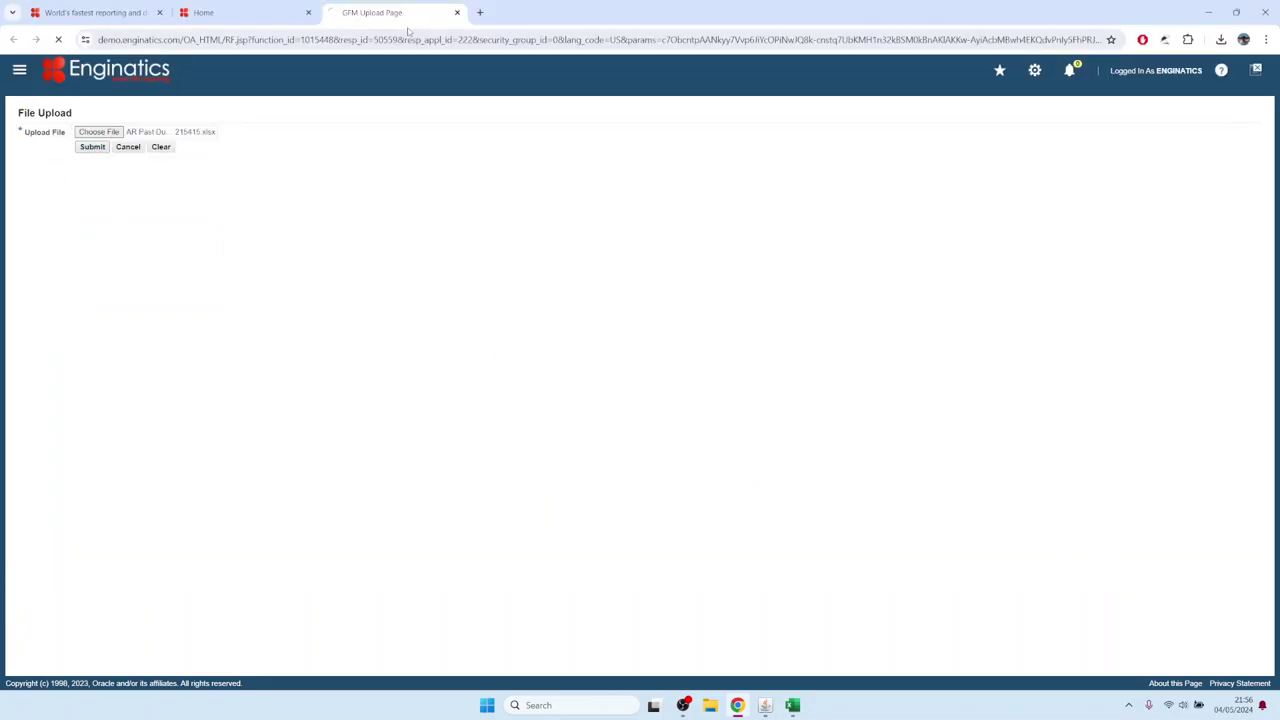
pyautogui.click(457, 12)
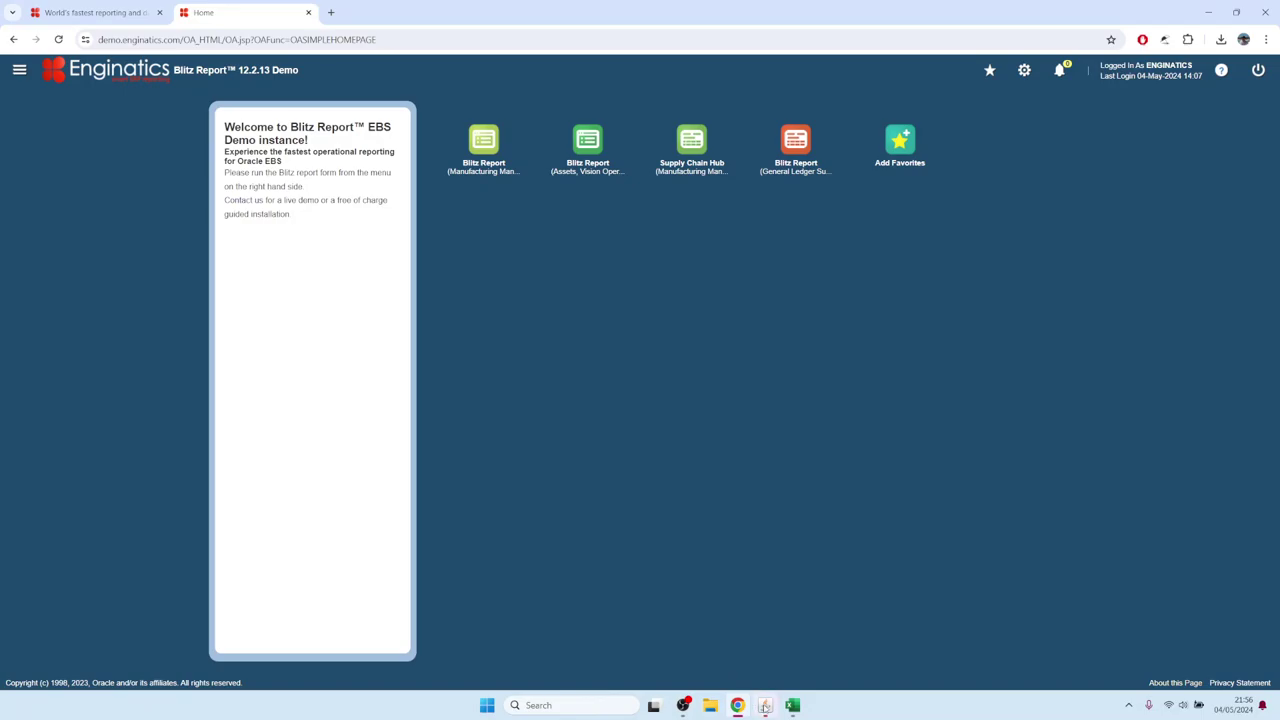
pyautogui.click(765, 707)
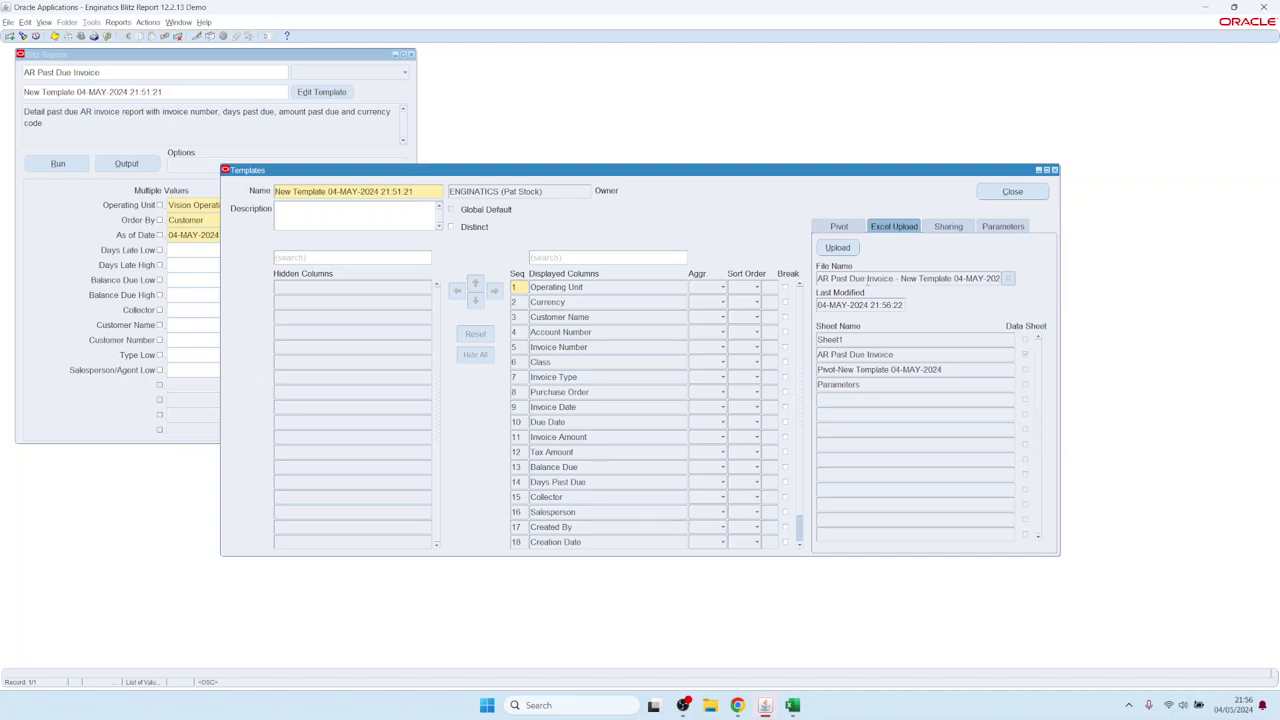
pyautogui.moveTo(838, 280); pyautogui.dragTo(816, 280)
# Set the report's As of Date parameter to 04-MAY-2009 and run the AR Past Due Invoice report
pyautogui.click(155, 117)
pyautogui.click(218, 236)
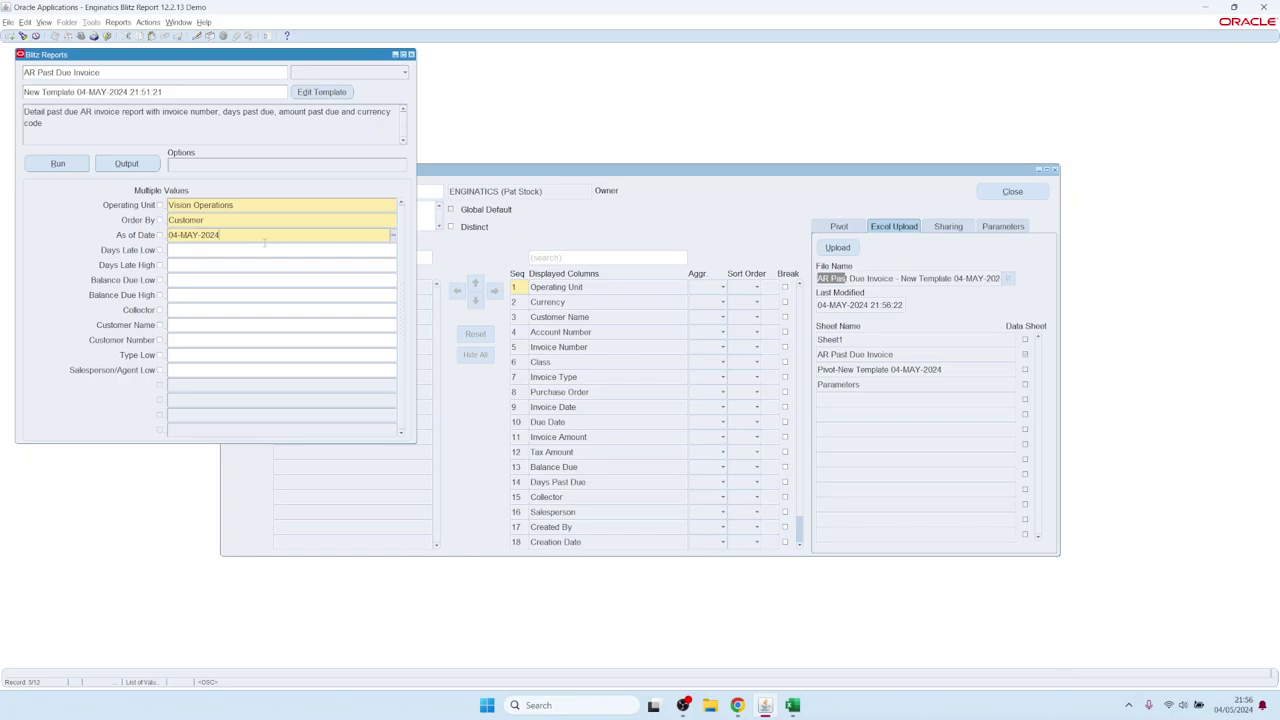
pyautogui.press('BackSpace')
pyautogui.click(58, 163)
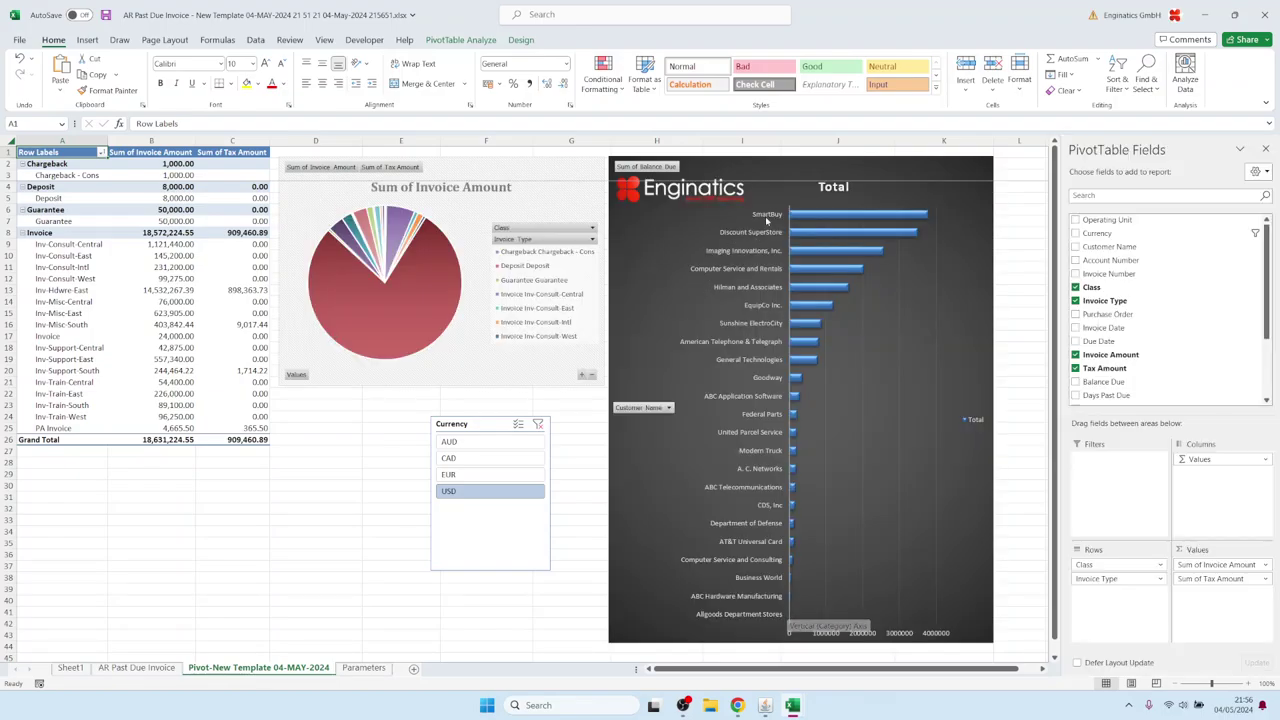
# Examine the due dates and formatting on the new output's AR Past Due Invoice sheet, and return to the pivot dashboard sheet
pyautogui.click(138, 667)
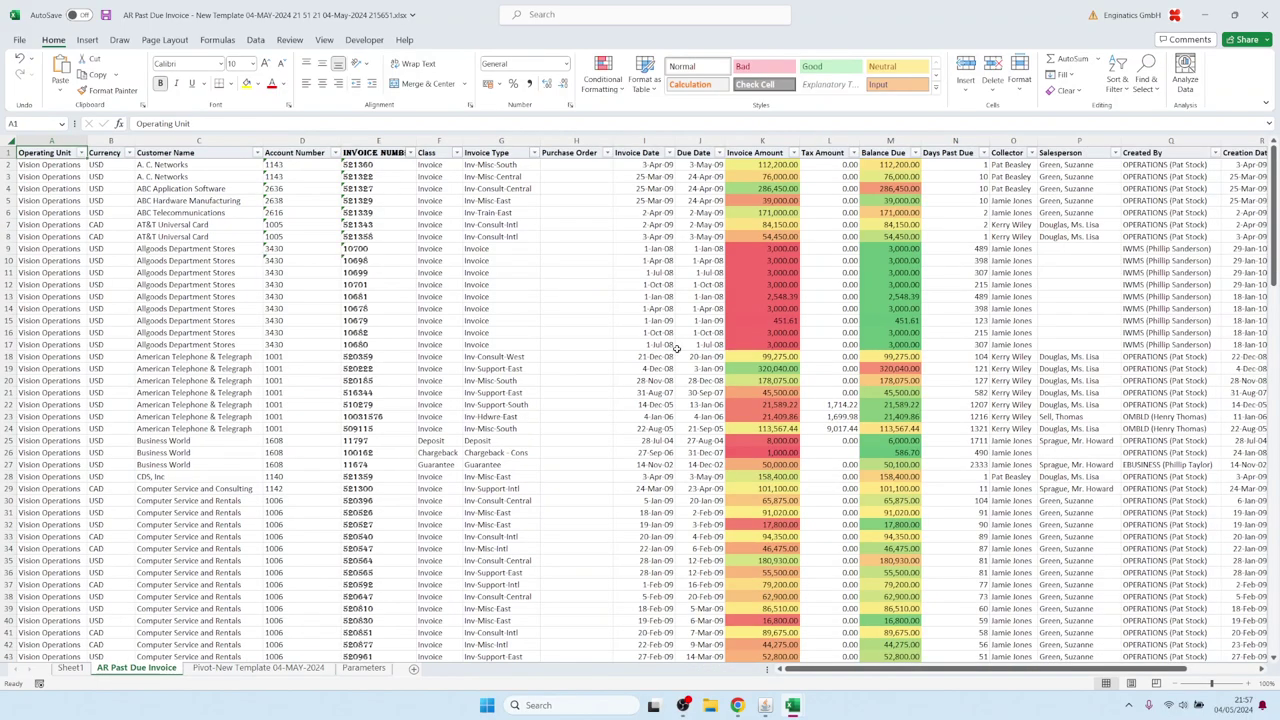
pyautogui.moveTo(692, 189); pyautogui.dragTo(734, 527)
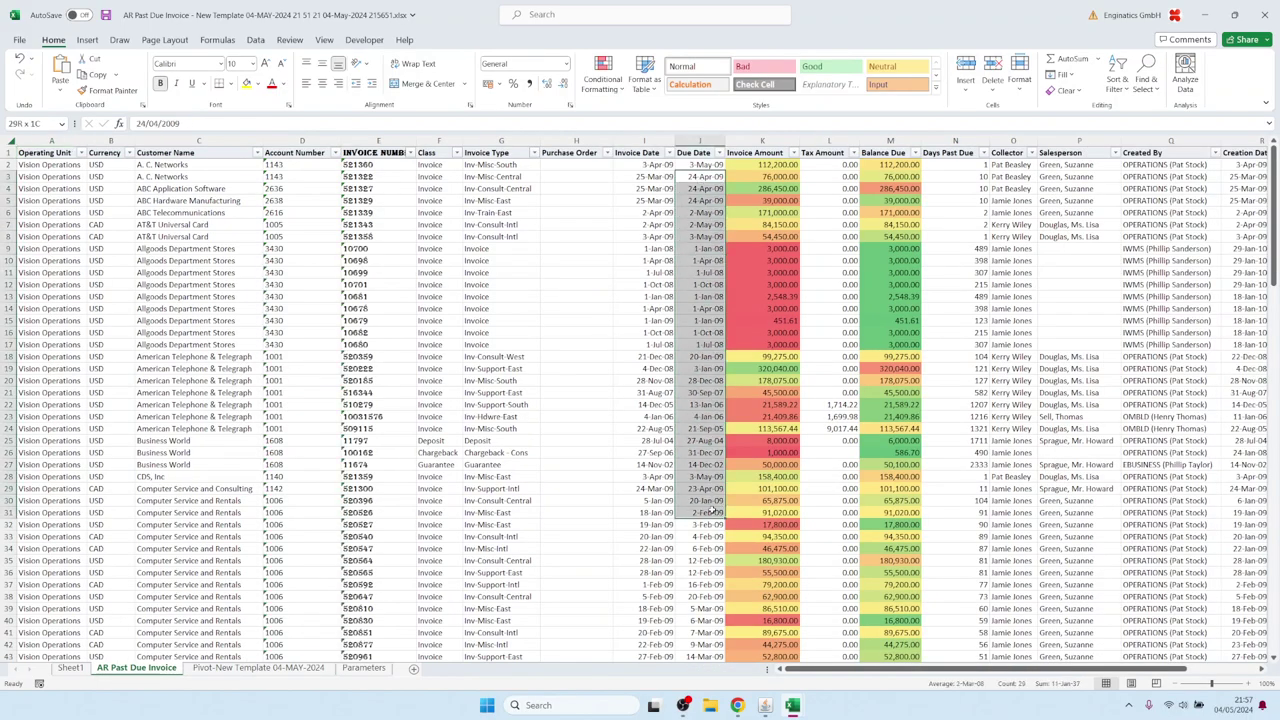
pyautogui.moveTo(660, 248); pyautogui.dragTo(660, 240)
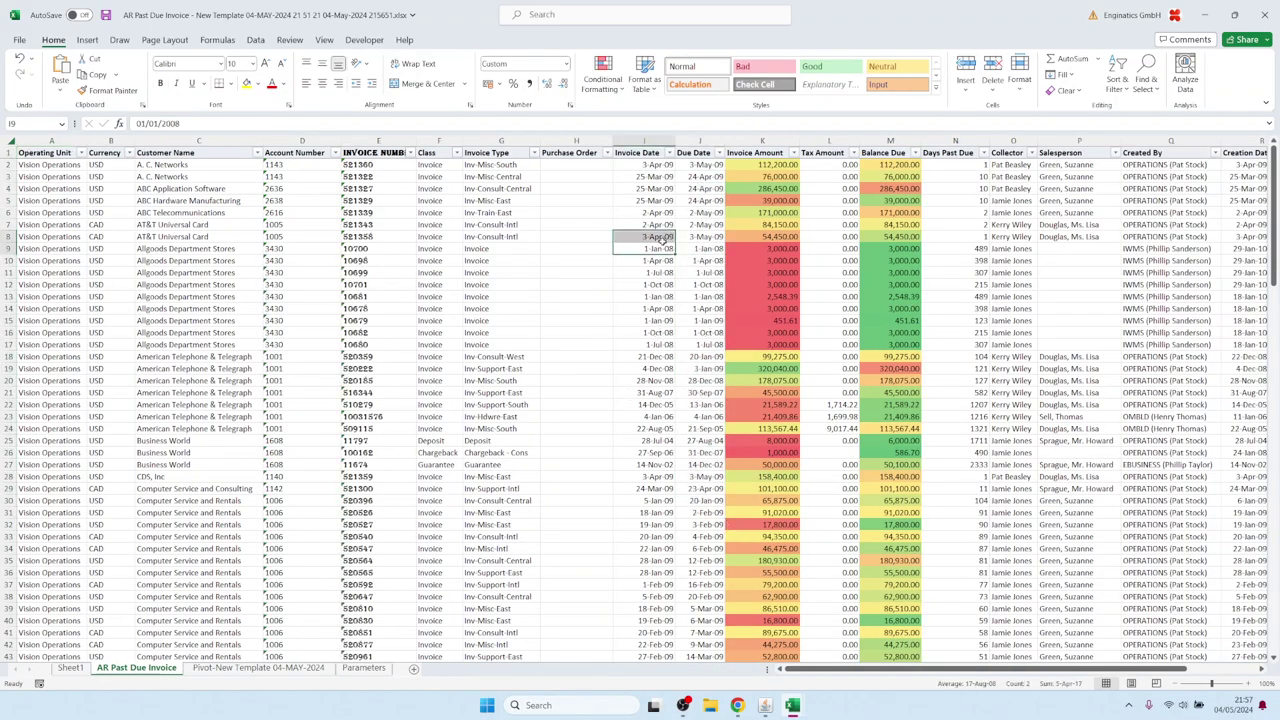
pyautogui.click(52, 153)
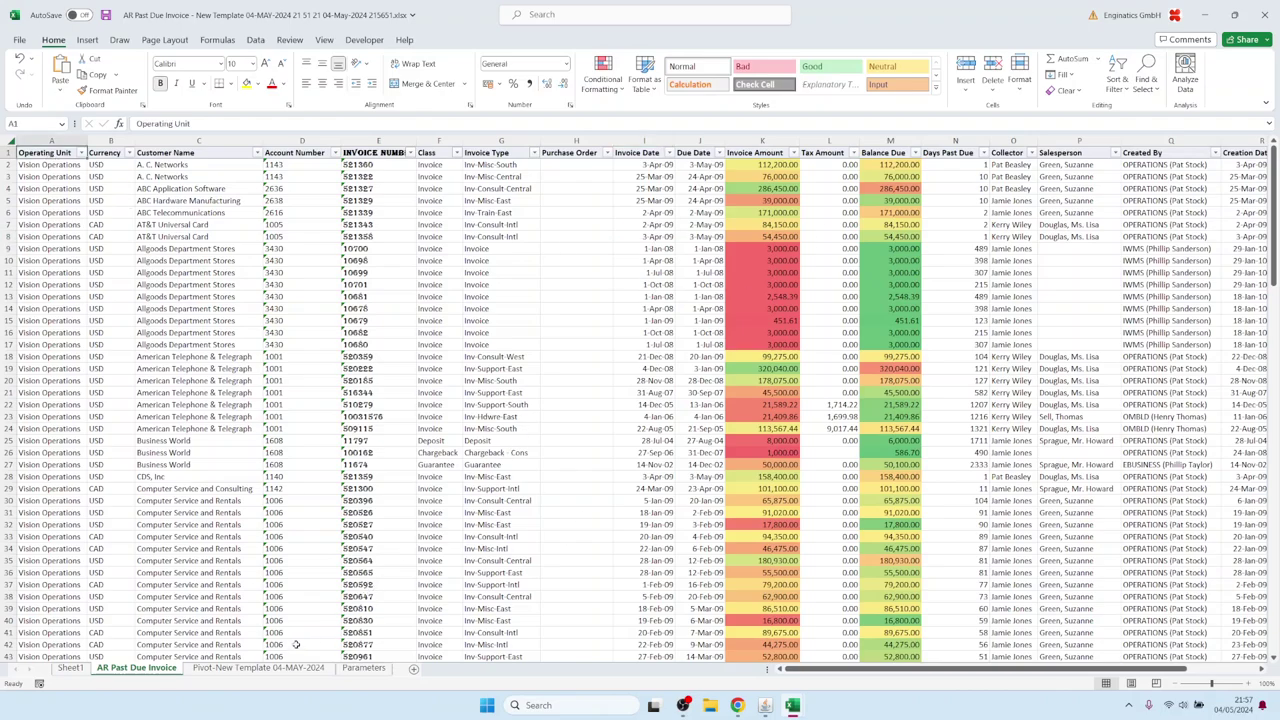
pyautogui.click(258, 668)
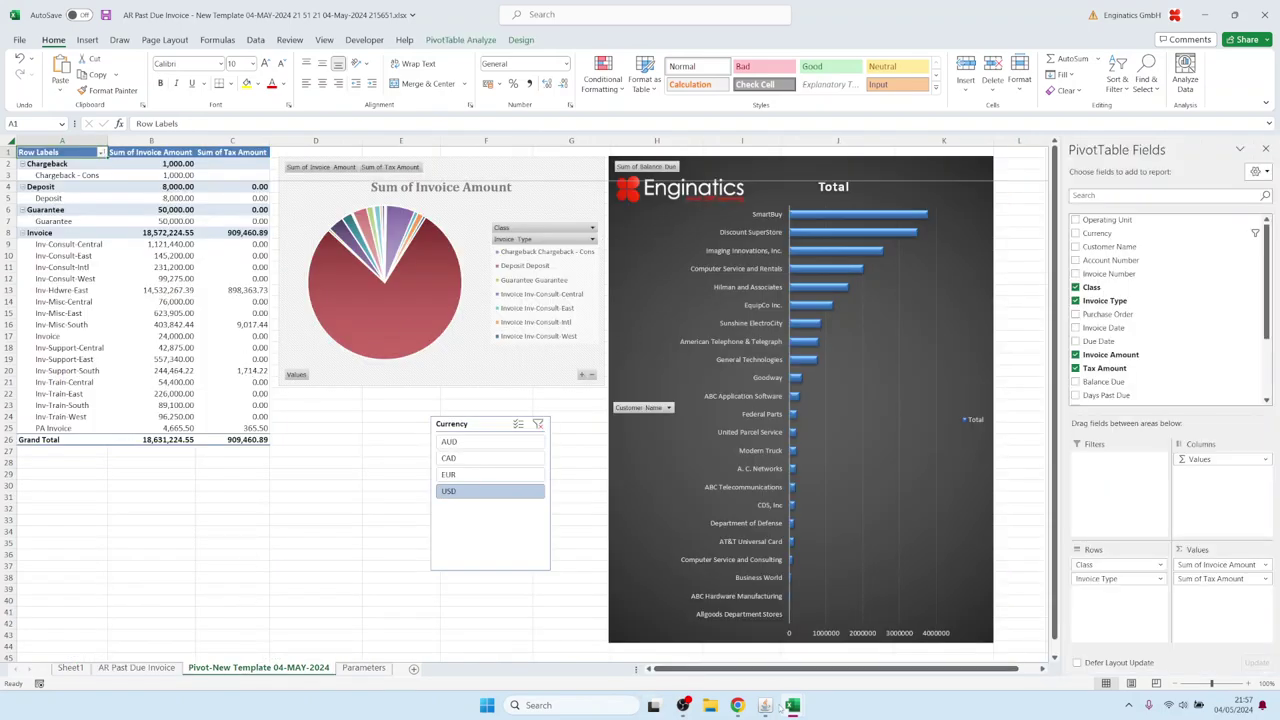
# Switch to Oracle Applications and bring up the Templates window to view the uploaded Excel file's details
pyautogui.moveTo(765, 705)
pyautogui.click(769, 667)
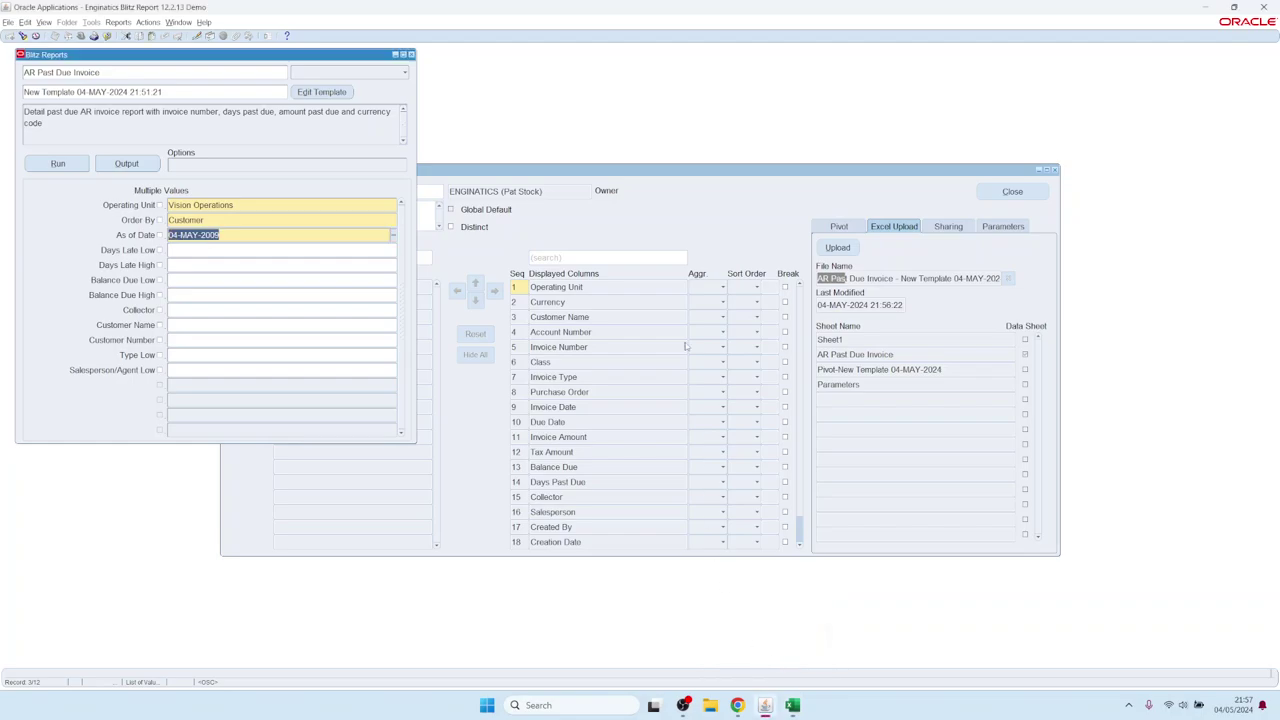
pyautogui.click(722, 224)
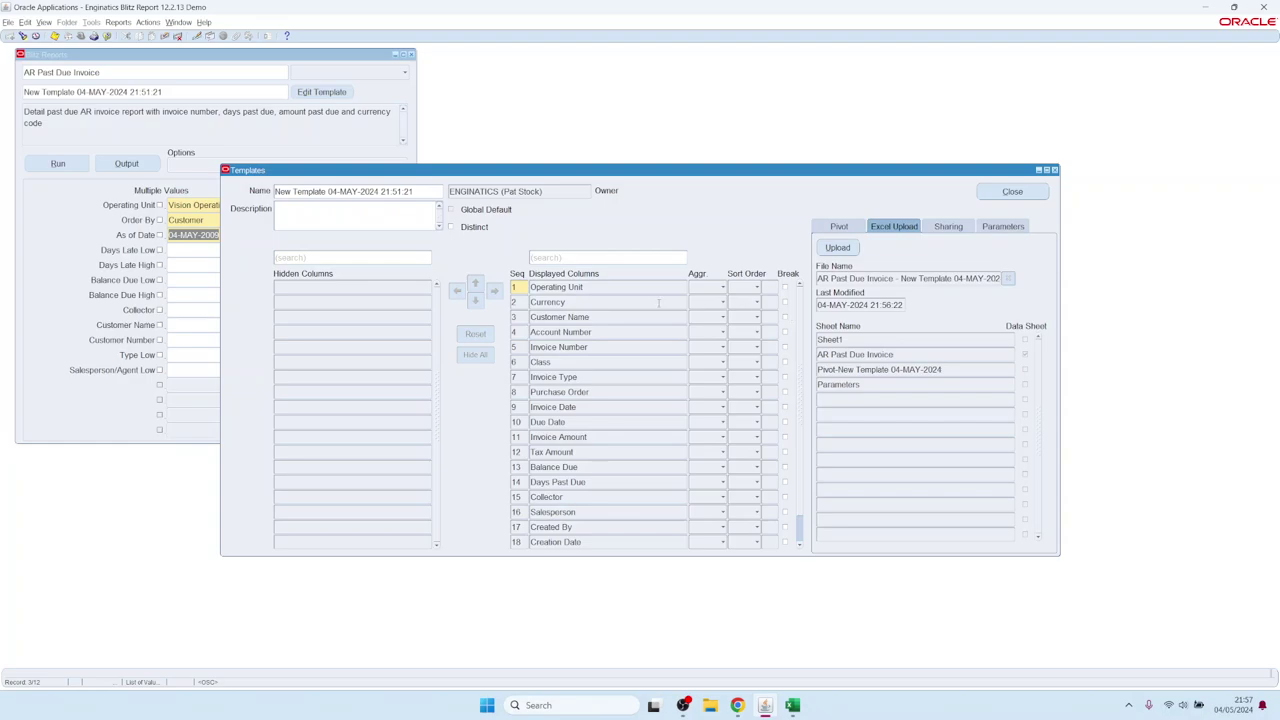
pyautogui.click(872, 281)
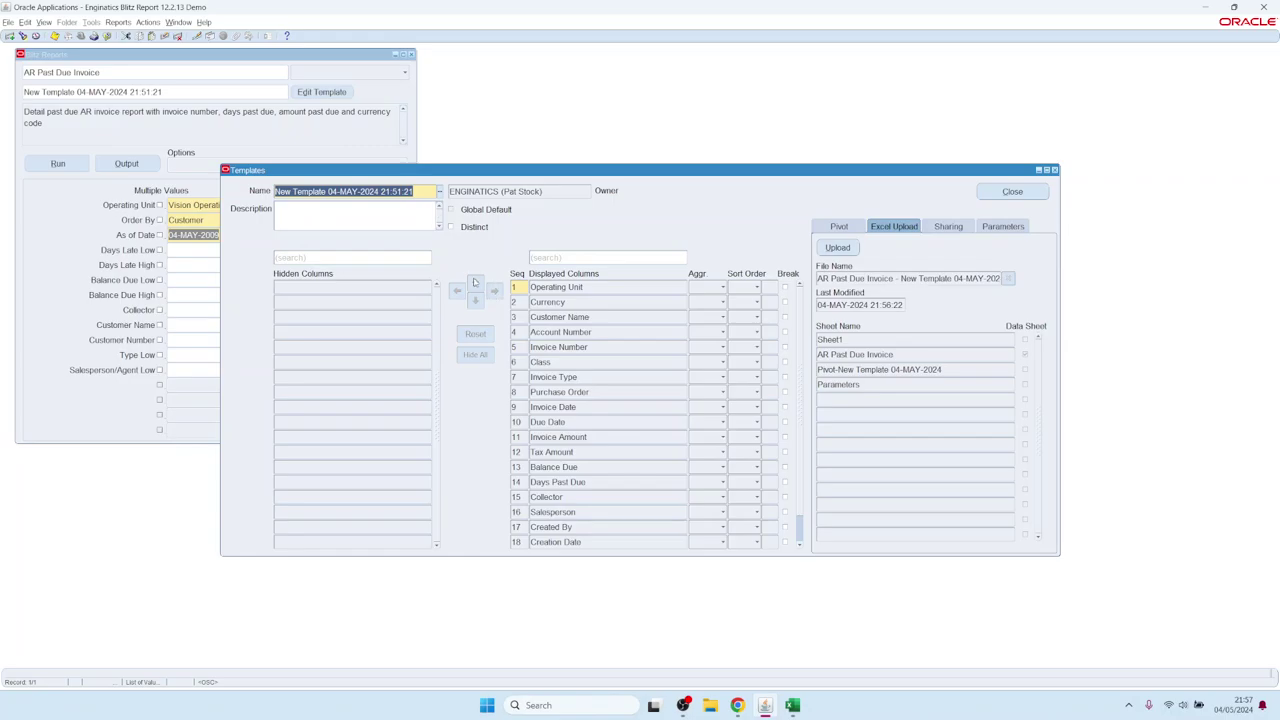
# View the template's pivot layout and displayed columns, and return to the uploaded Excel file's details
pyautogui.click(602, 439)
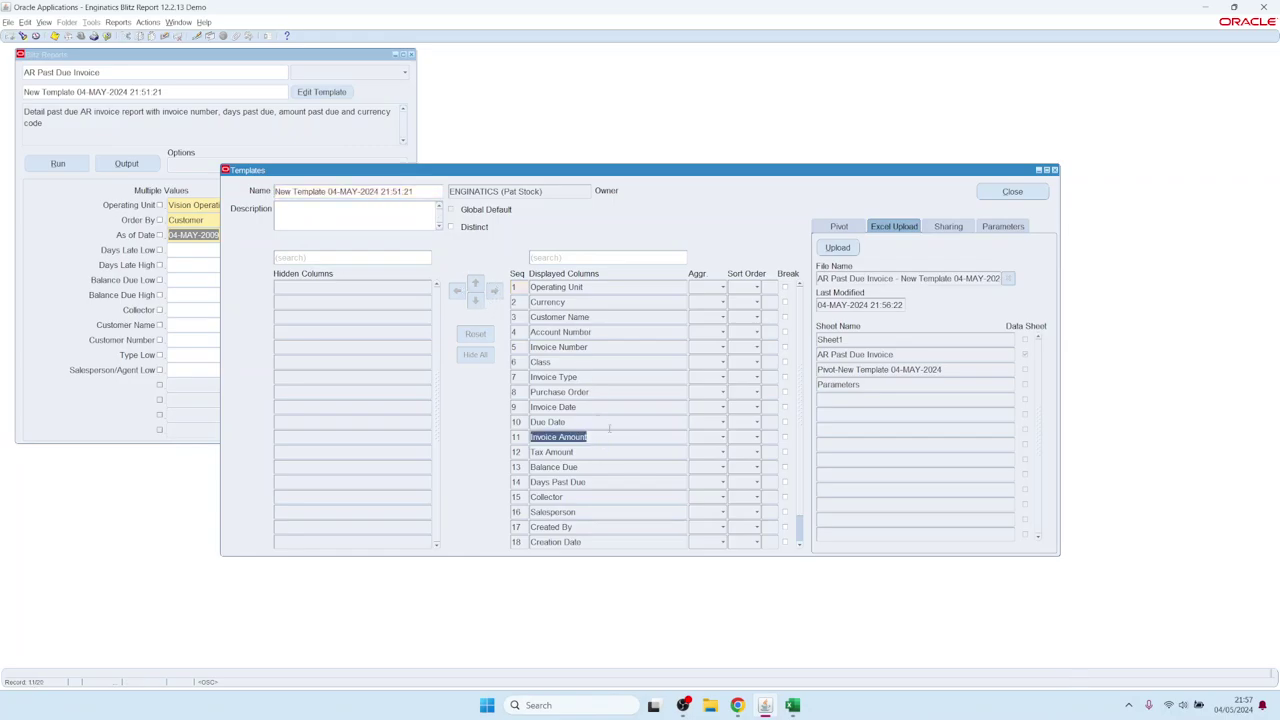
pyautogui.click(840, 227)
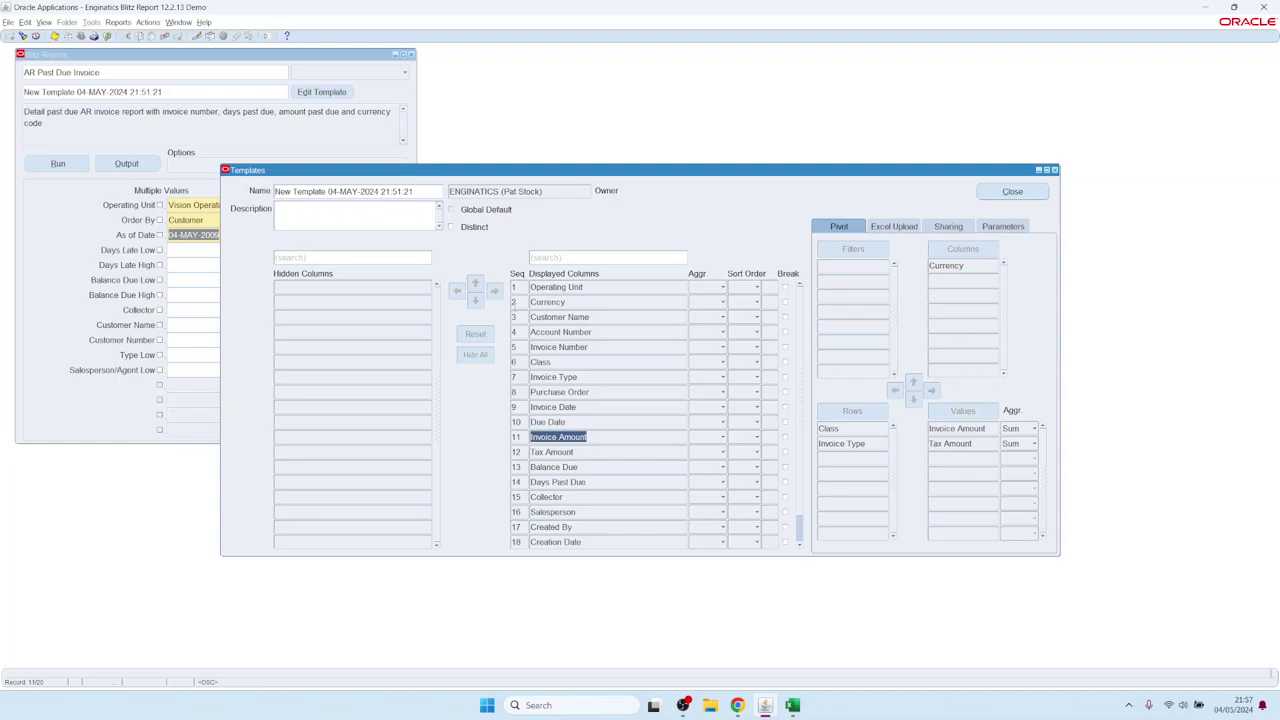
pyautogui.click(888, 226)
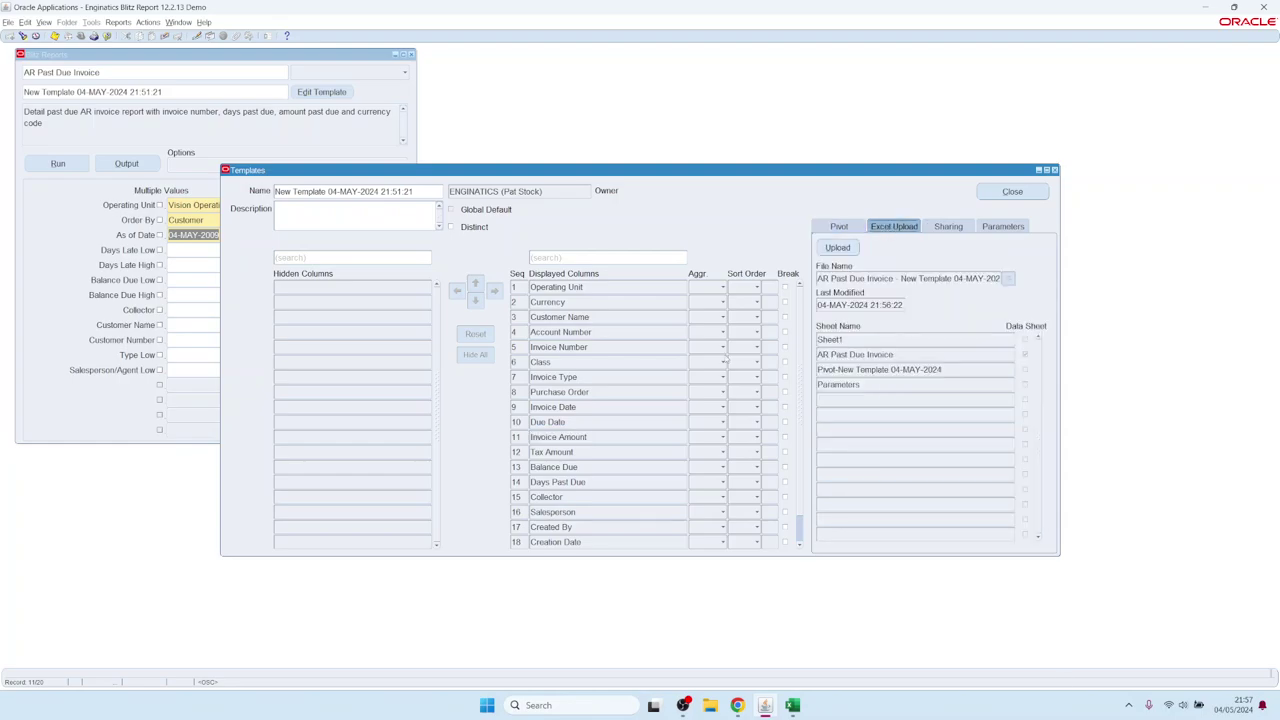
pyautogui.click(583, 318)
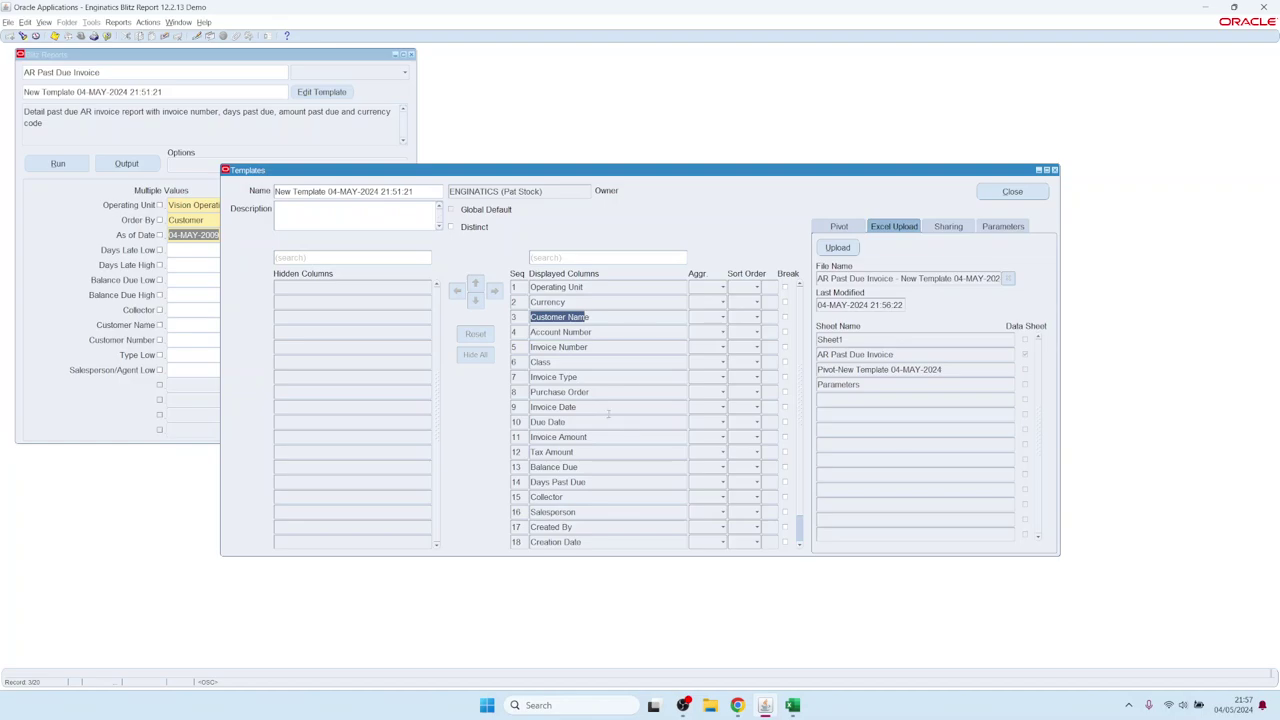
# Remove the uploaded Excel file from the template, and check its displayed columns and pivot layout
pyautogui.click(1010, 280)
pyautogui.click(586, 347)
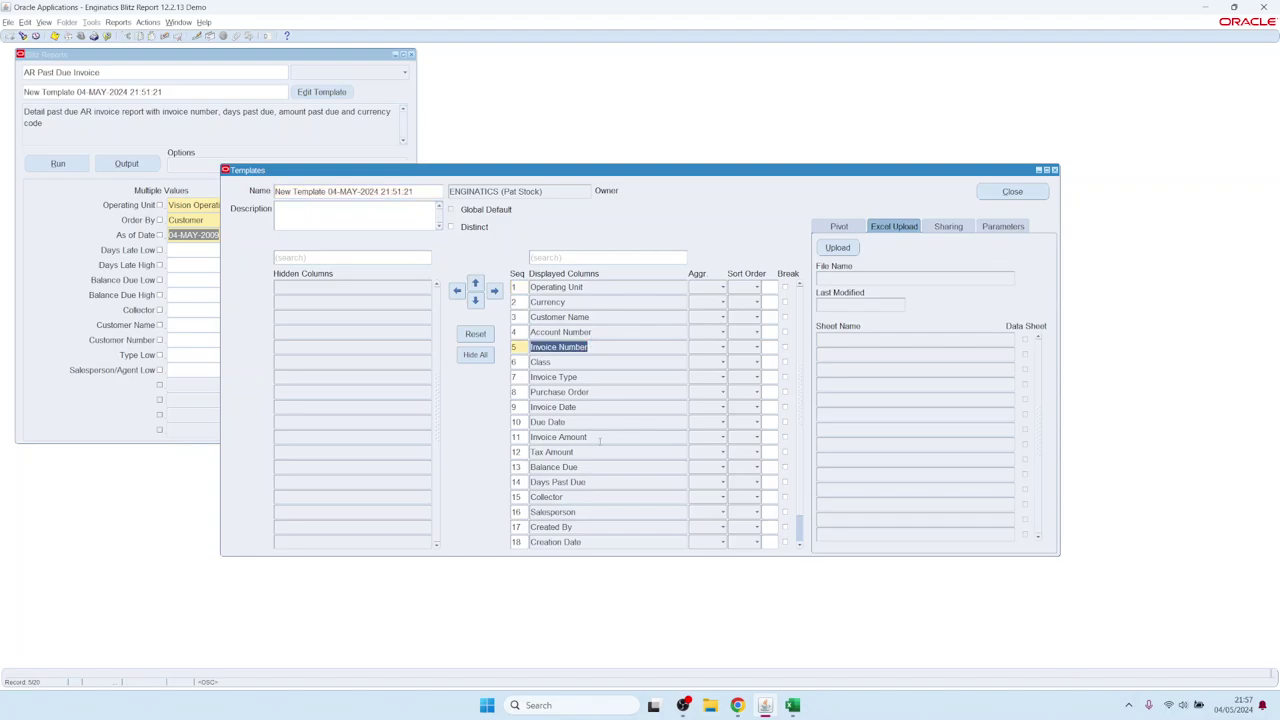
pyautogui.click(565, 452)
pyautogui.click(838, 228)
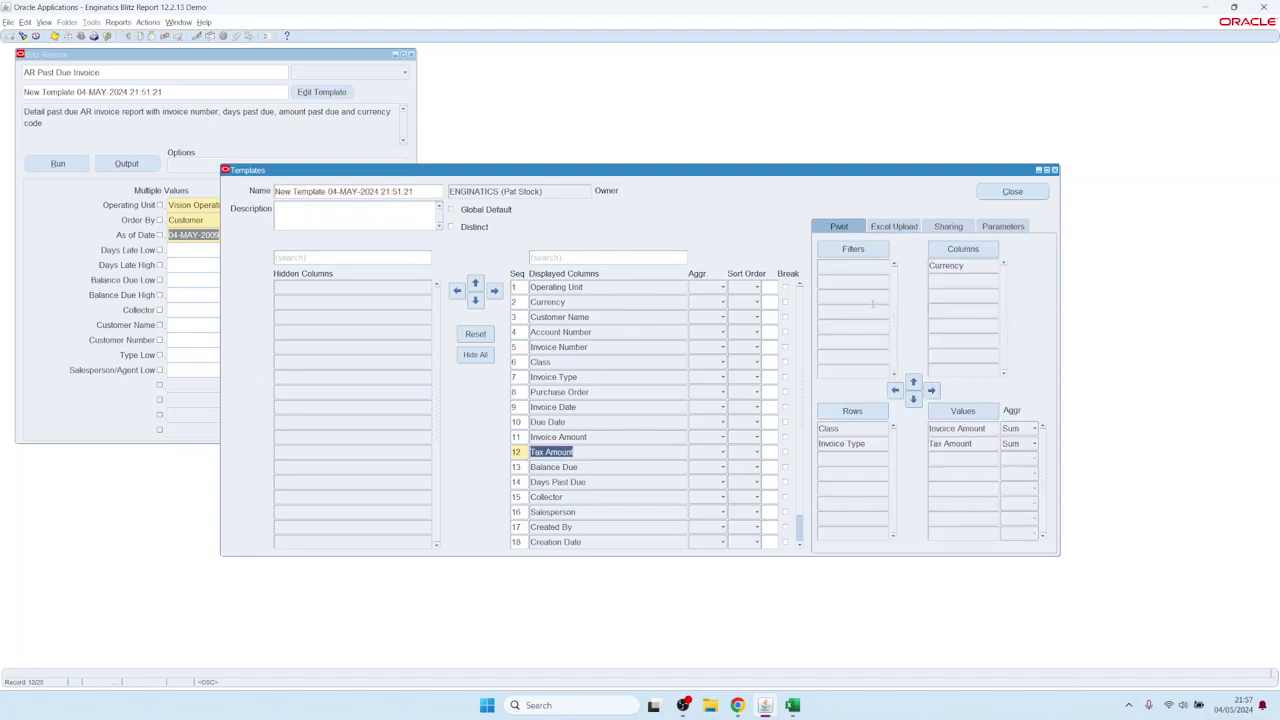
pyautogui.click(890, 226)
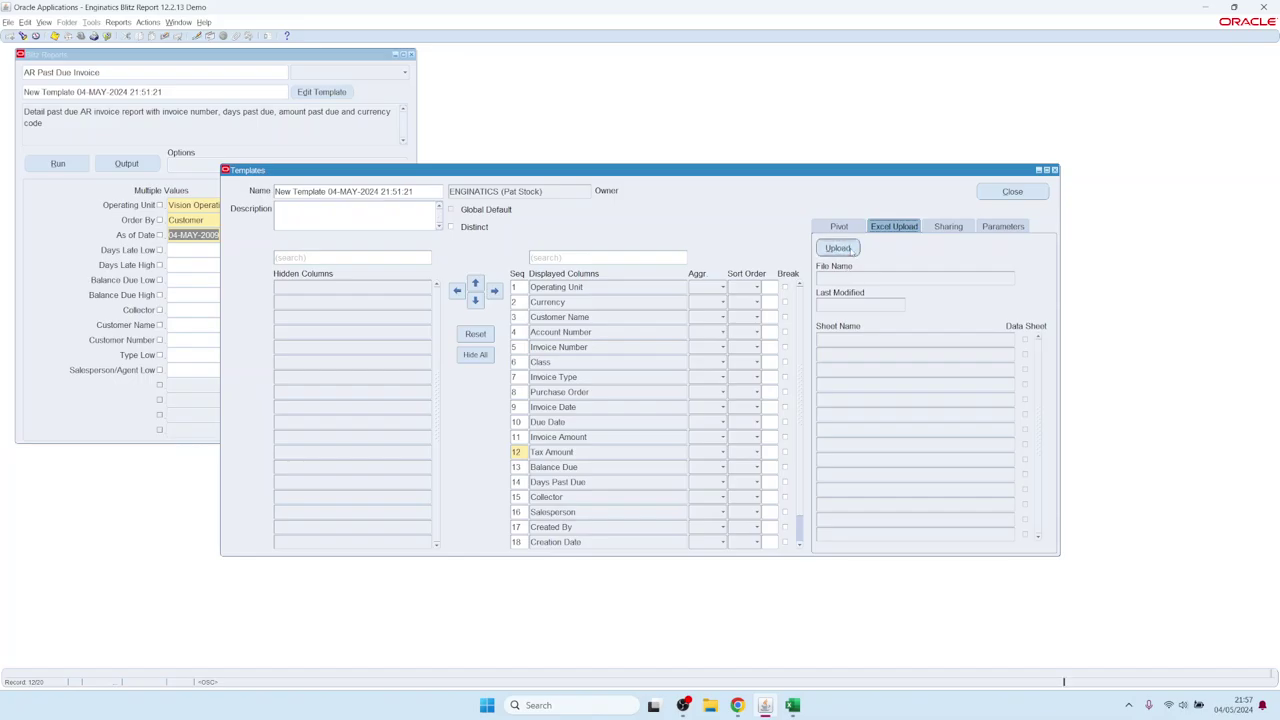
pyautogui.click(840, 248)
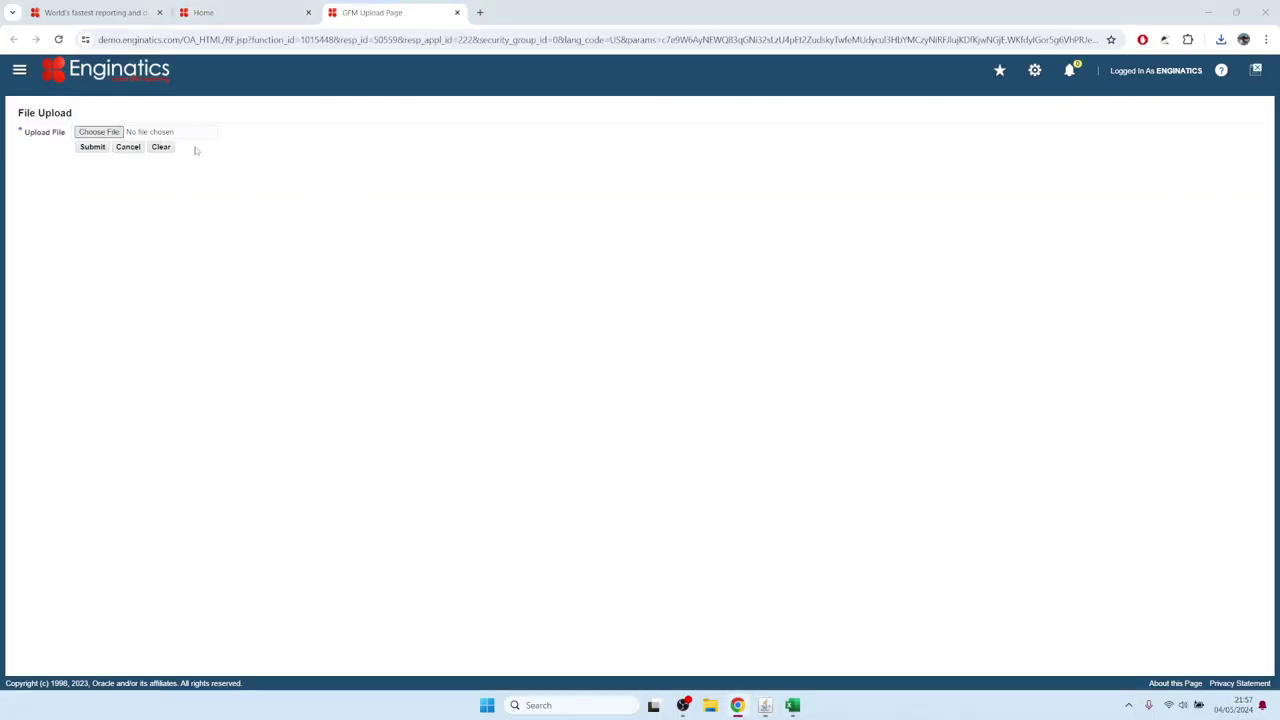
pyautogui.click(98, 131)
pyautogui.click(390, 98)
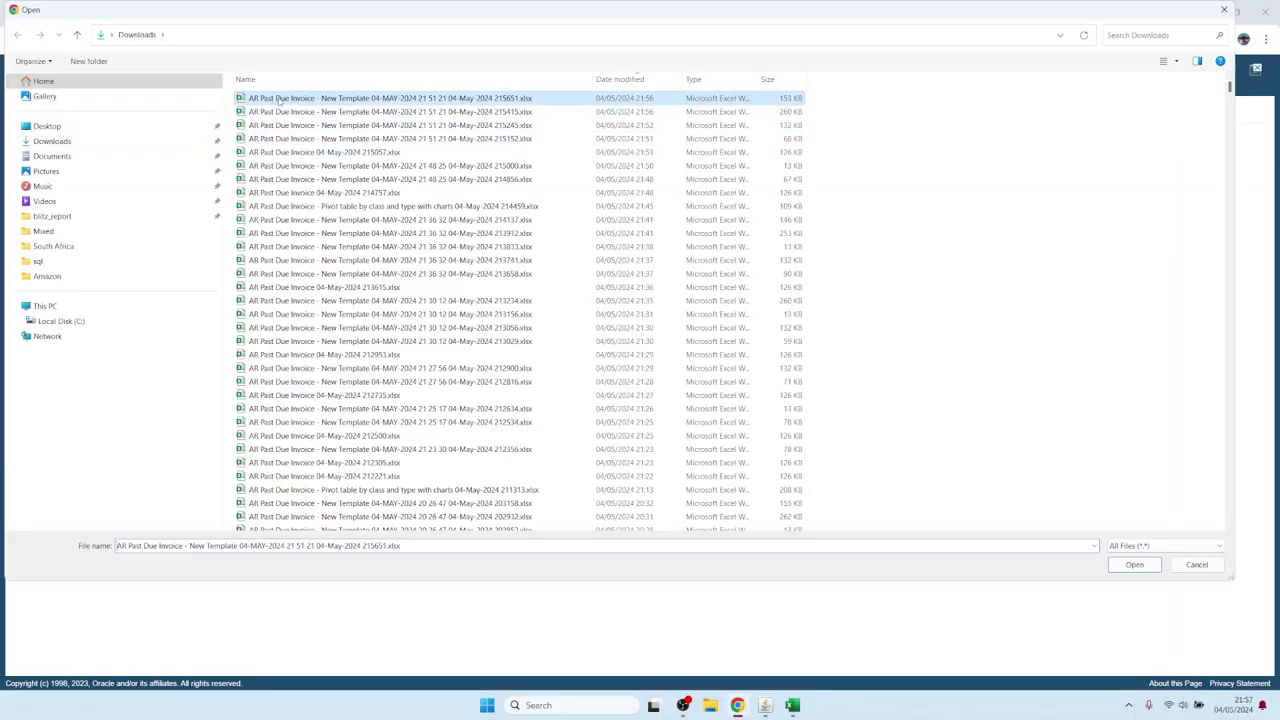
pyautogui.click(1135, 565)
pyautogui.click(92, 148)
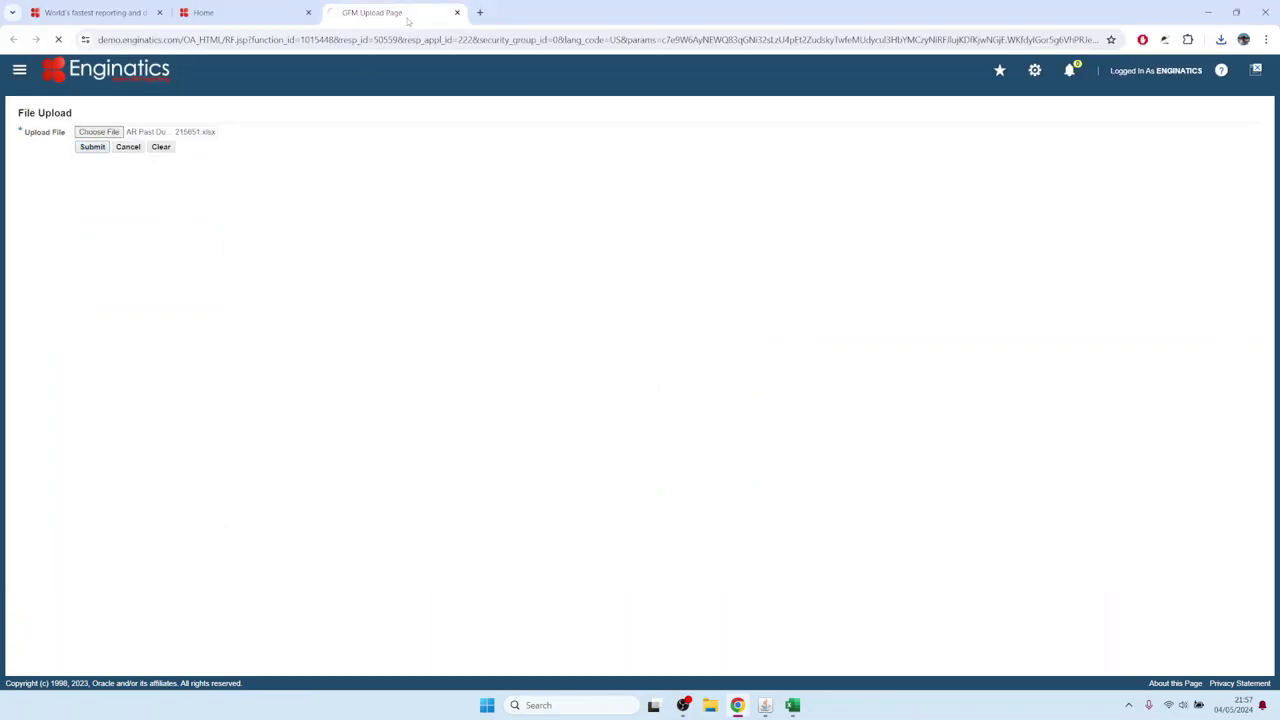
pyautogui.click(457, 12)
pyautogui.click(765, 705)
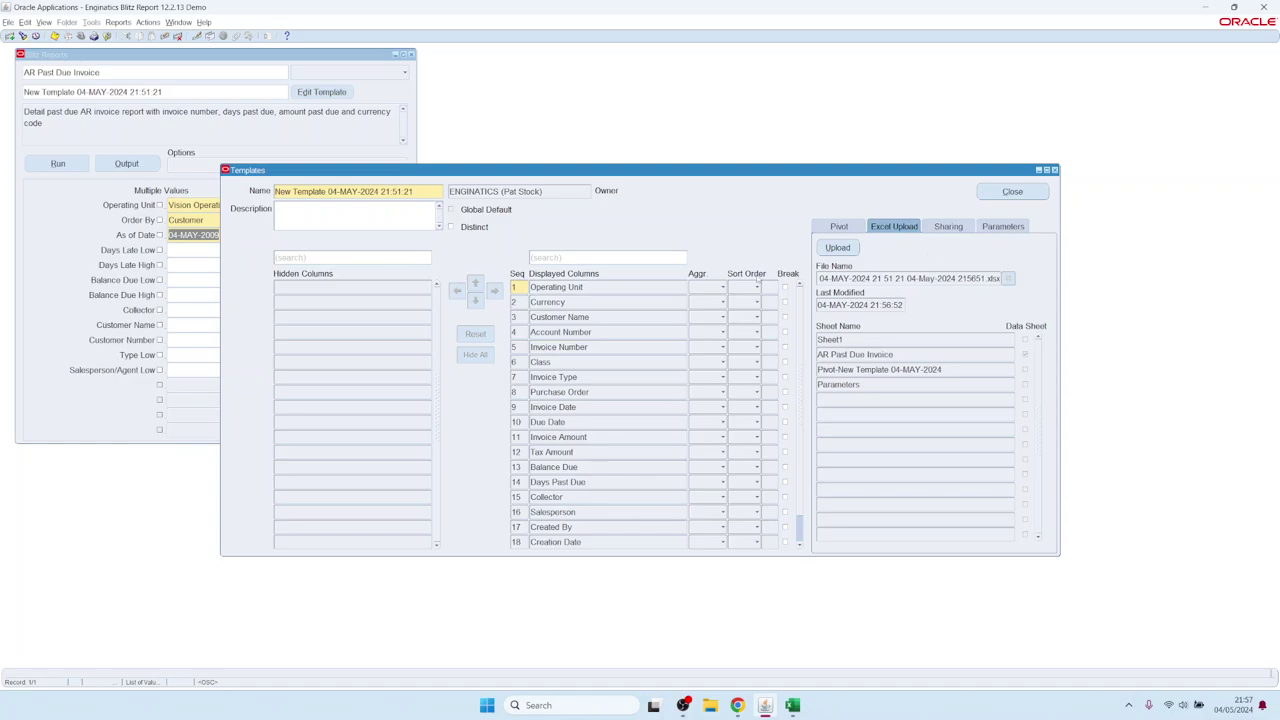
# Share the template at Site level and save the sharing setting
pyautogui.click(948, 227)
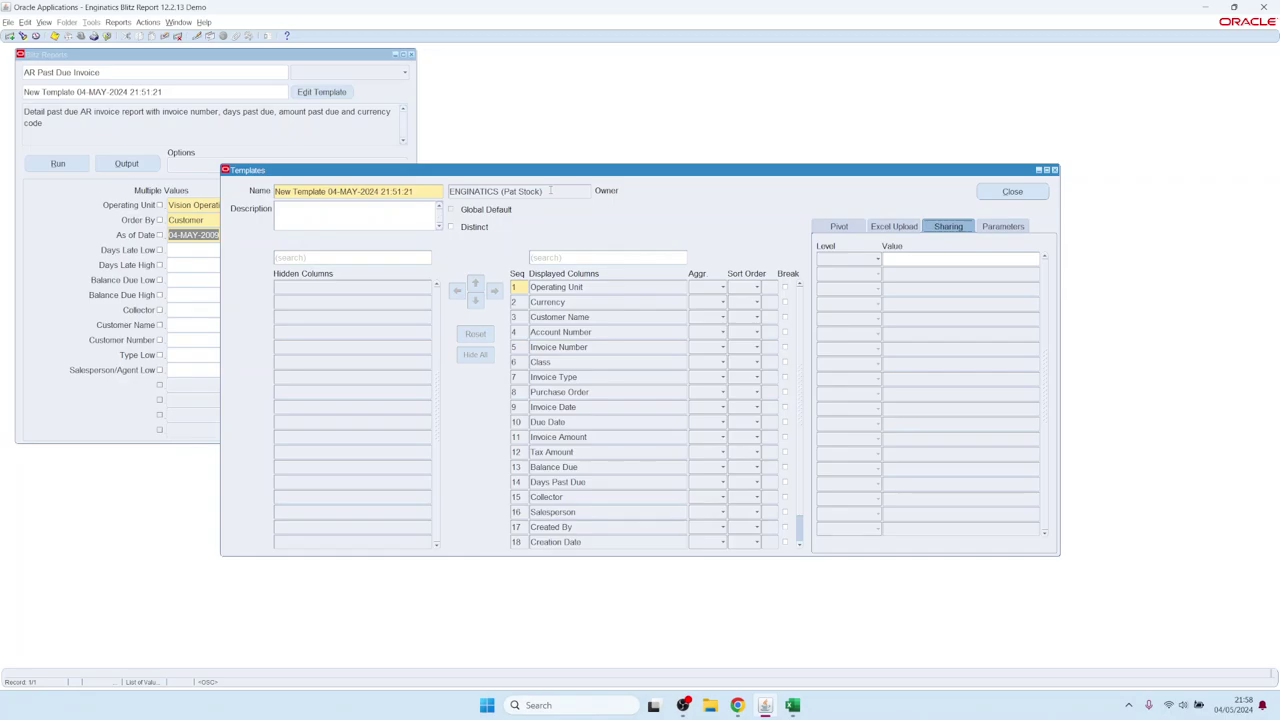
pyautogui.click(553, 190)
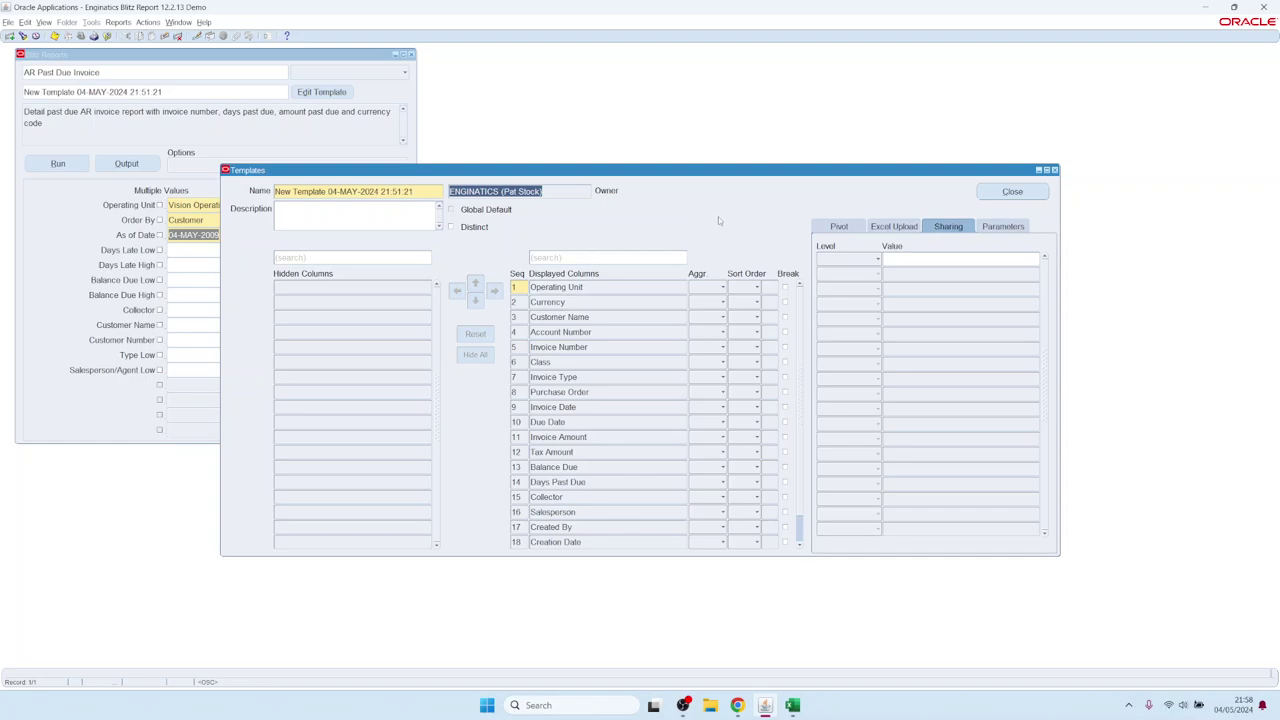
pyautogui.click(854, 262)
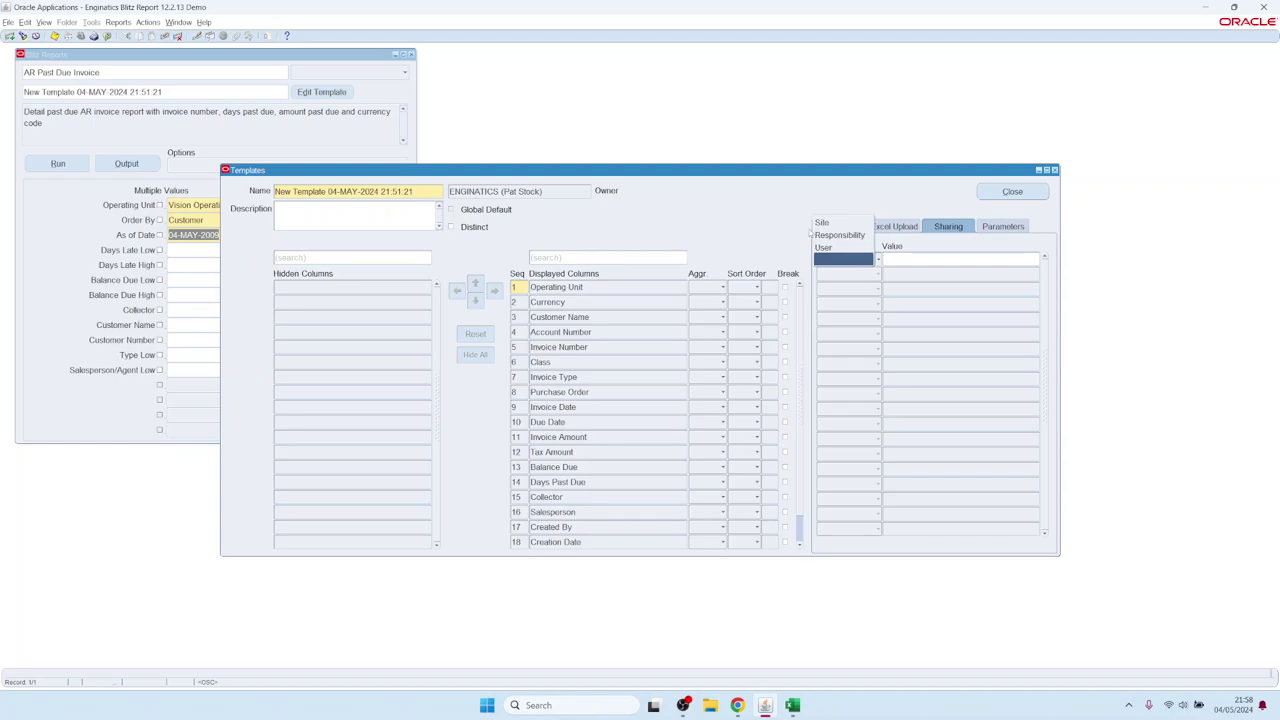
pyautogui.click(834, 223)
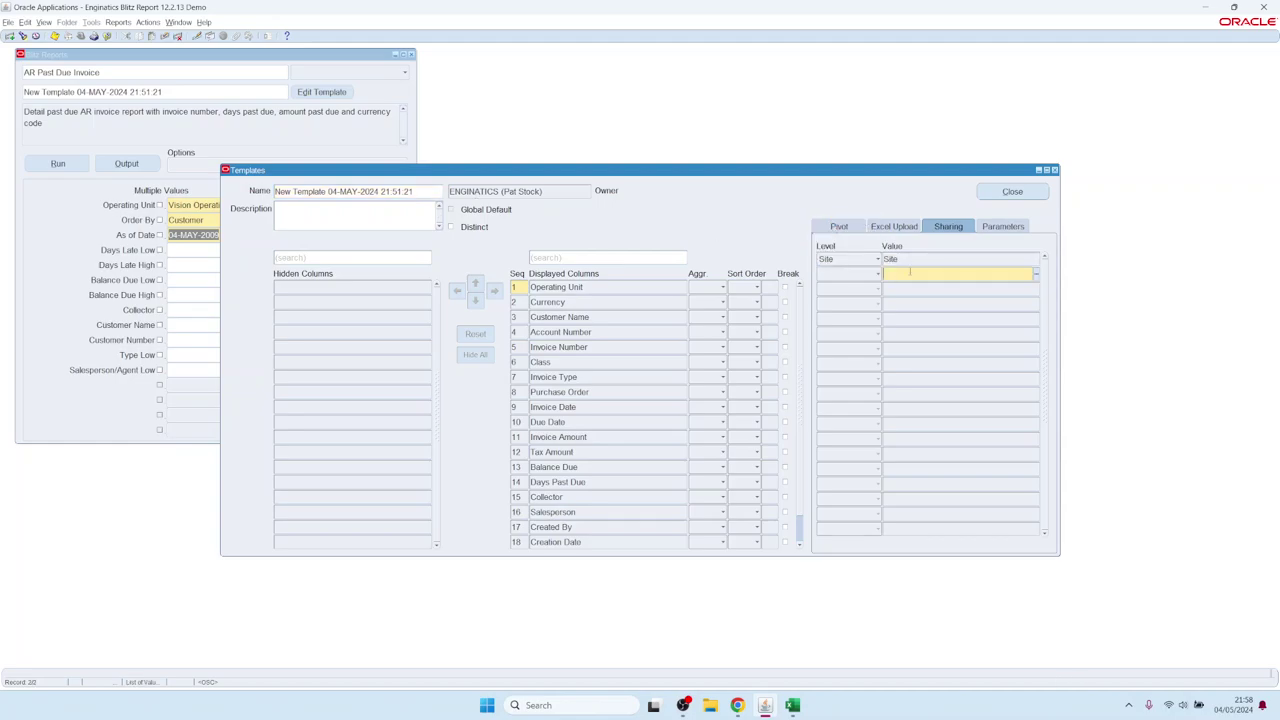
pyautogui.hotkey('ctrl', 's')
pyautogui.click(152, 74)
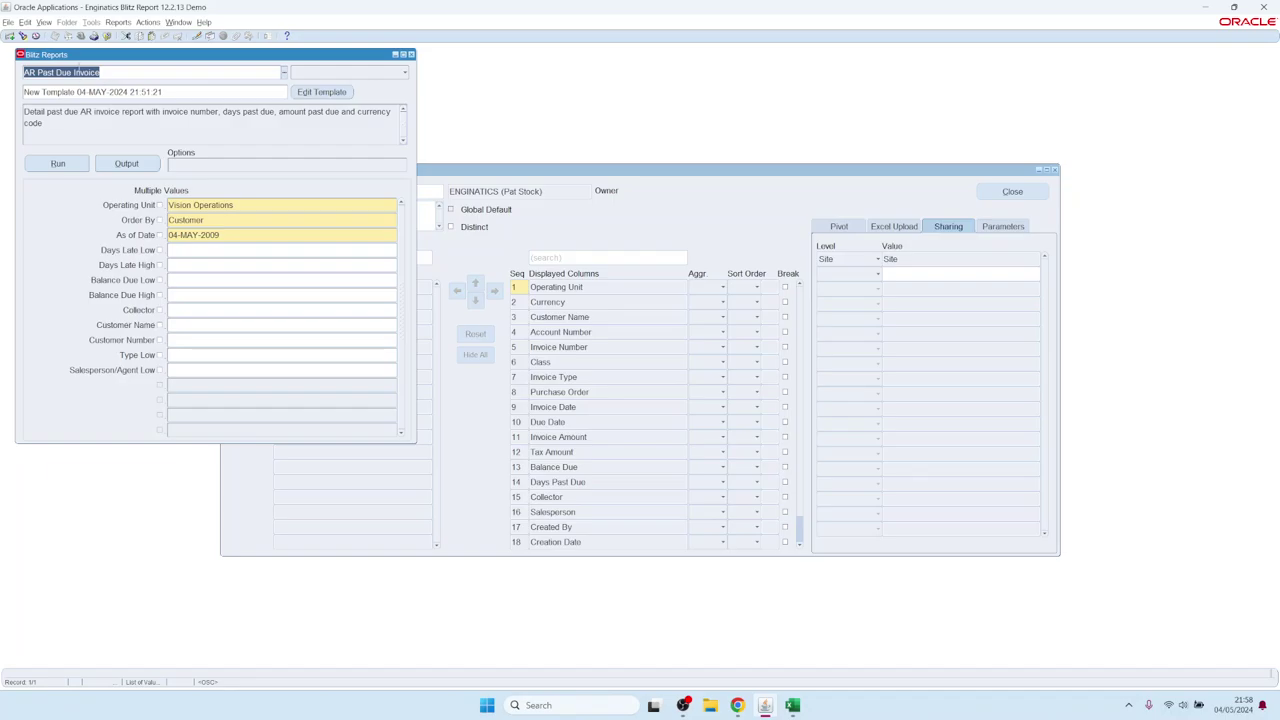
pyautogui.moveTo(100, 73); pyautogui.dragTo(18, 74)
pyautogui.click(903, 259)
# Rename the template to Dashboard example and save it
pyautogui.click(435, 192)
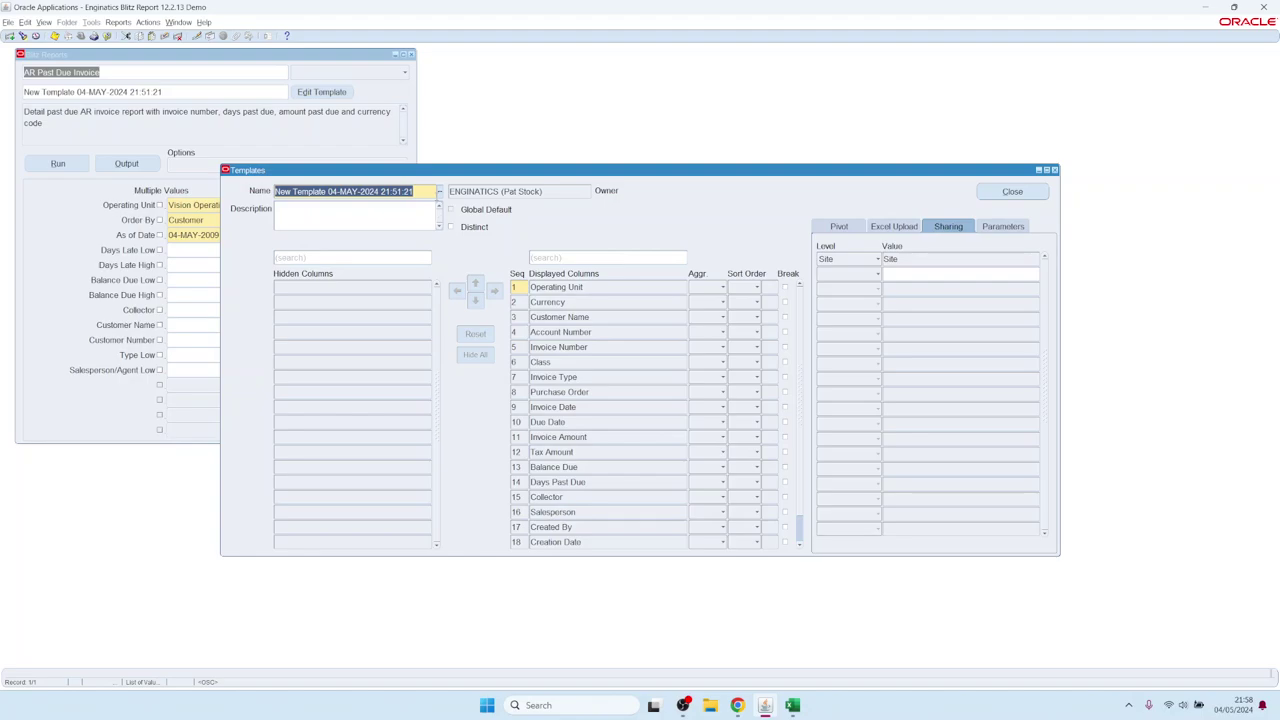
pyautogui.write('Dash')
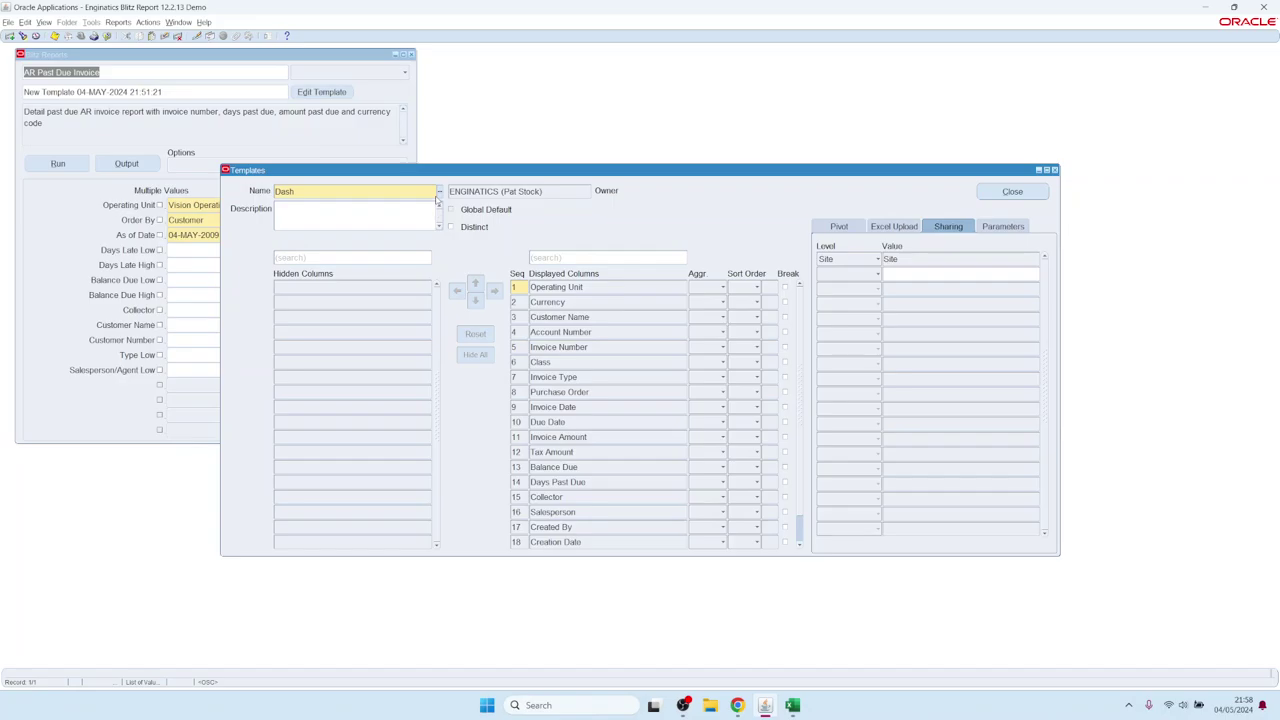
pyautogui.write('board example')
pyautogui.hotkey('ctrl', 's')
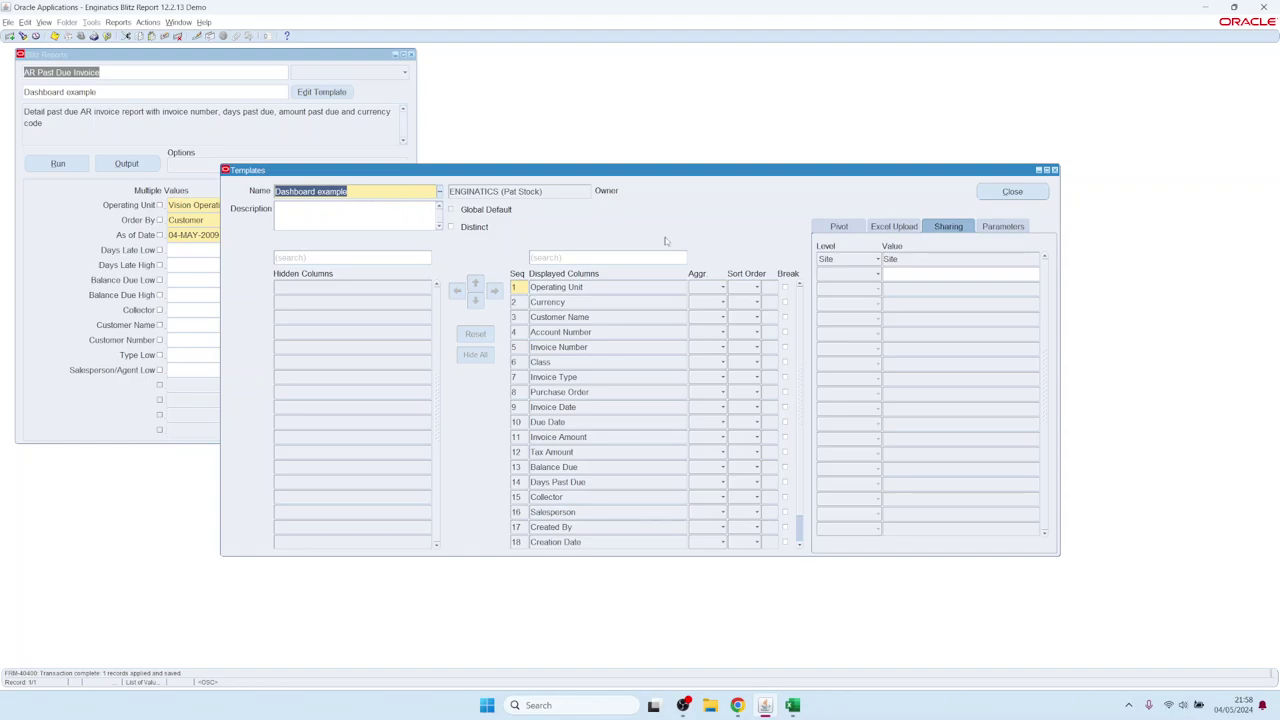
# Exclude the Customer Number parameter from the template and check the report's parameter list
pyautogui.moveTo(533, 172); pyautogui.dragTo(581, 172)
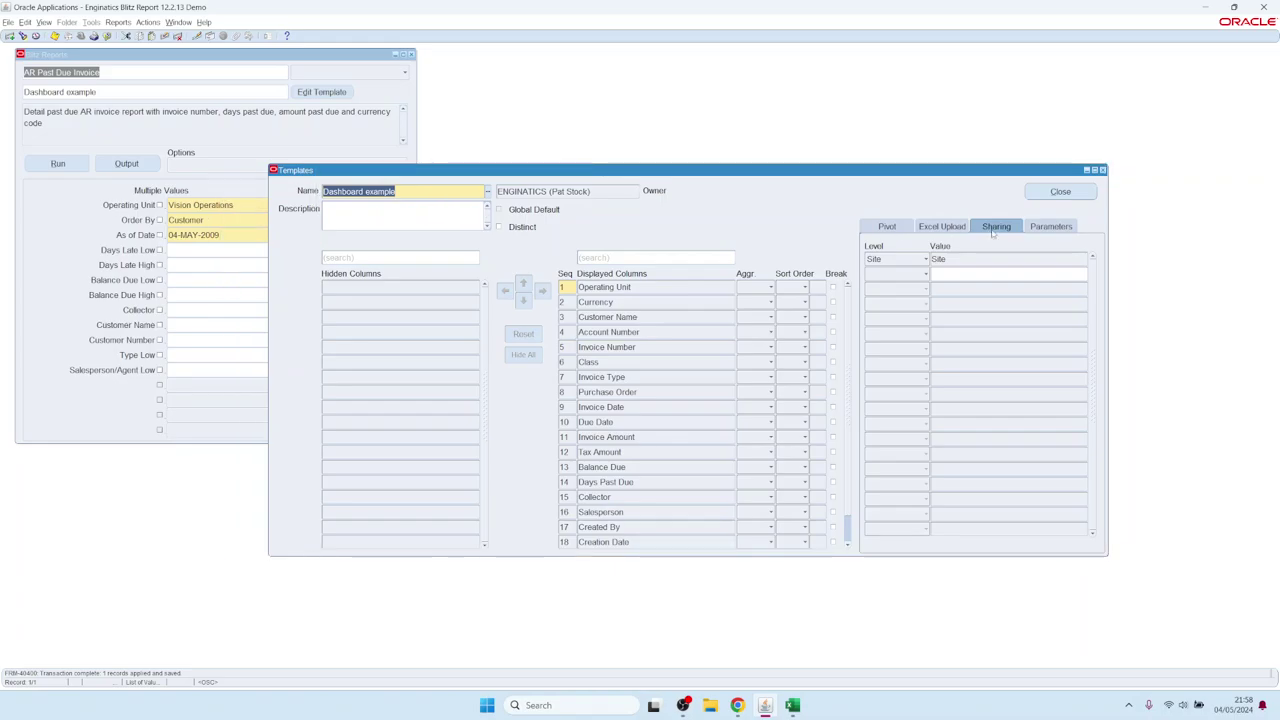
pyautogui.click(1065, 227)
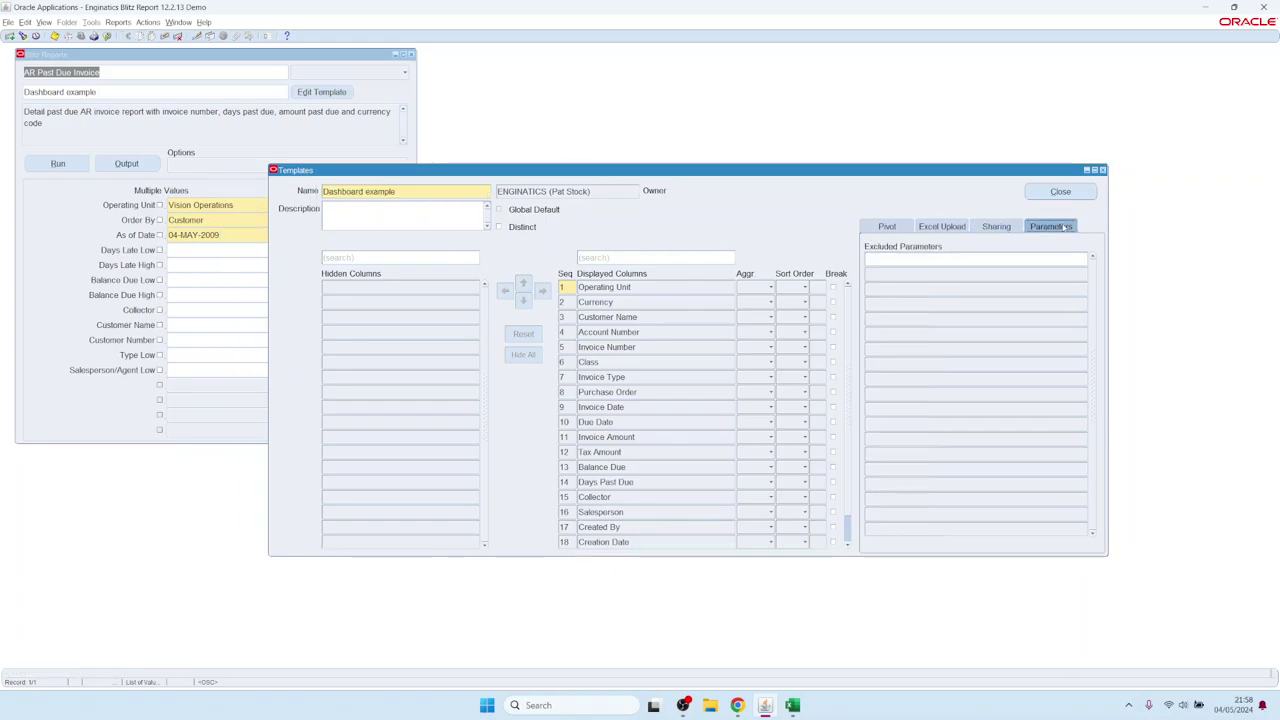
pyautogui.click(206, 278)
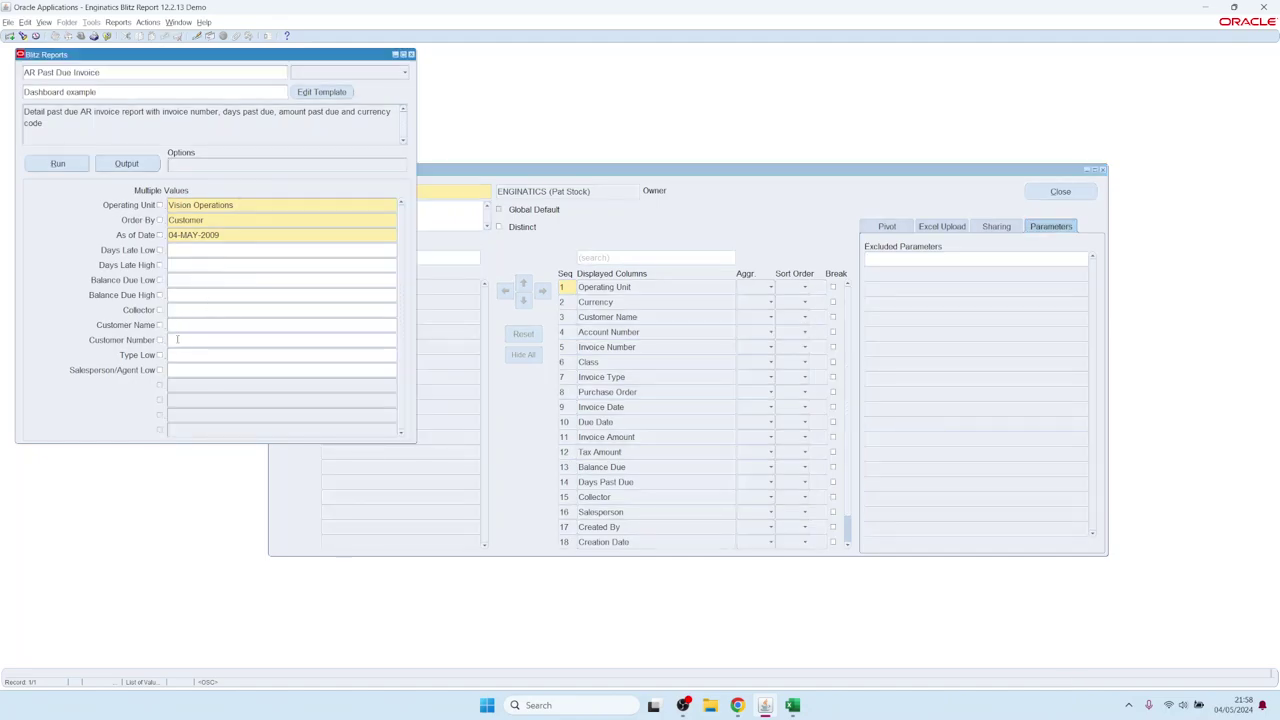
pyautogui.click(233, 337)
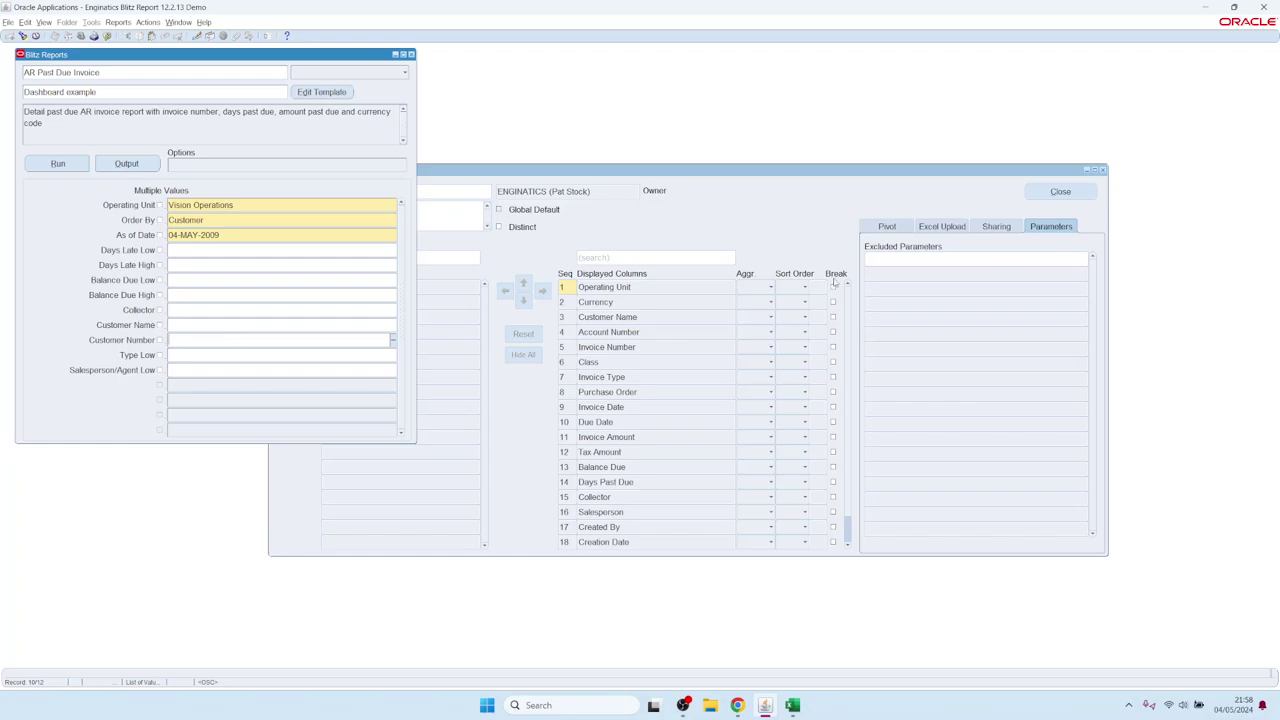
pyautogui.click(937, 262)
pyautogui.write('cu')
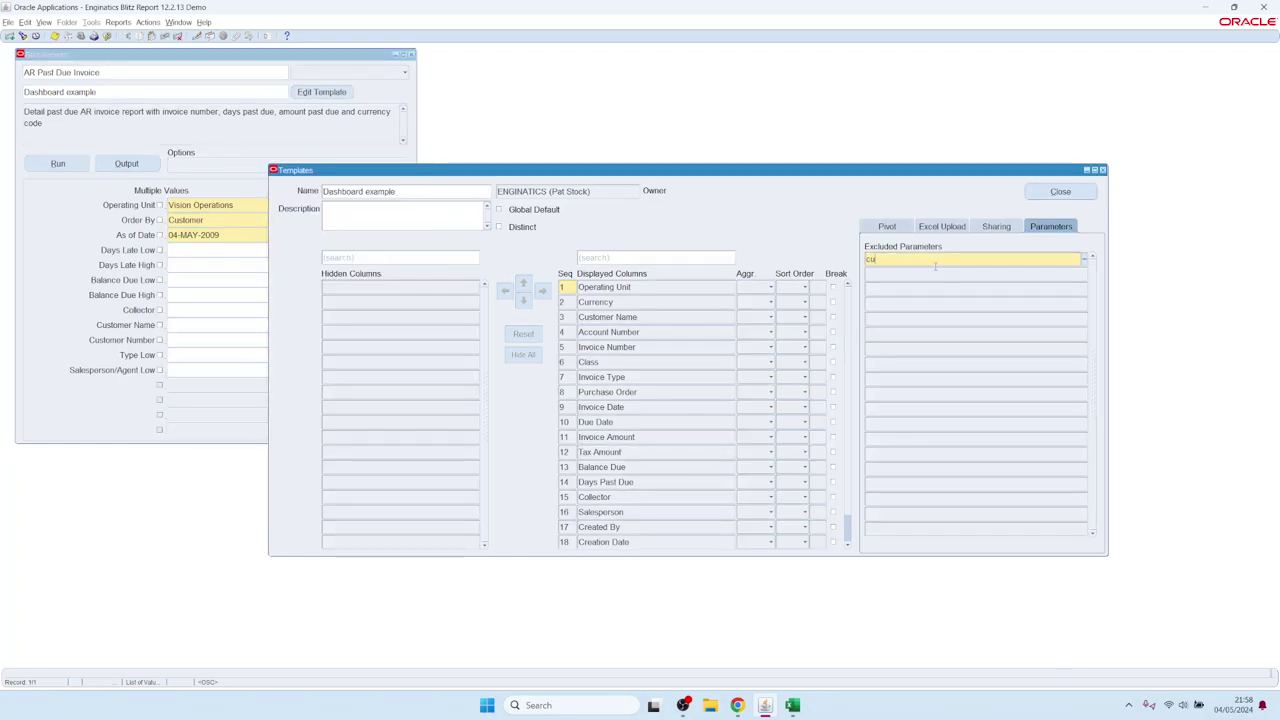
pyautogui.press('Tab')
pyautogui.write('stomer N')
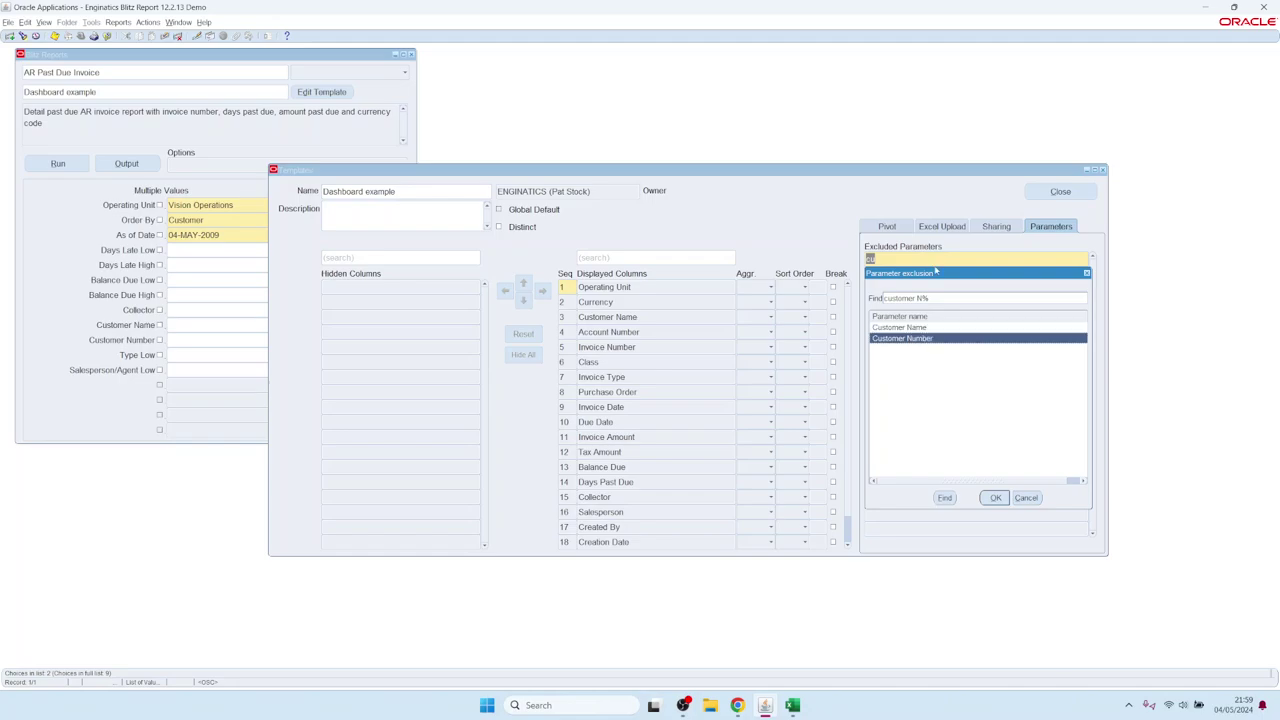
pyautogui.press('Return')
pyautogui.click(176, 339)
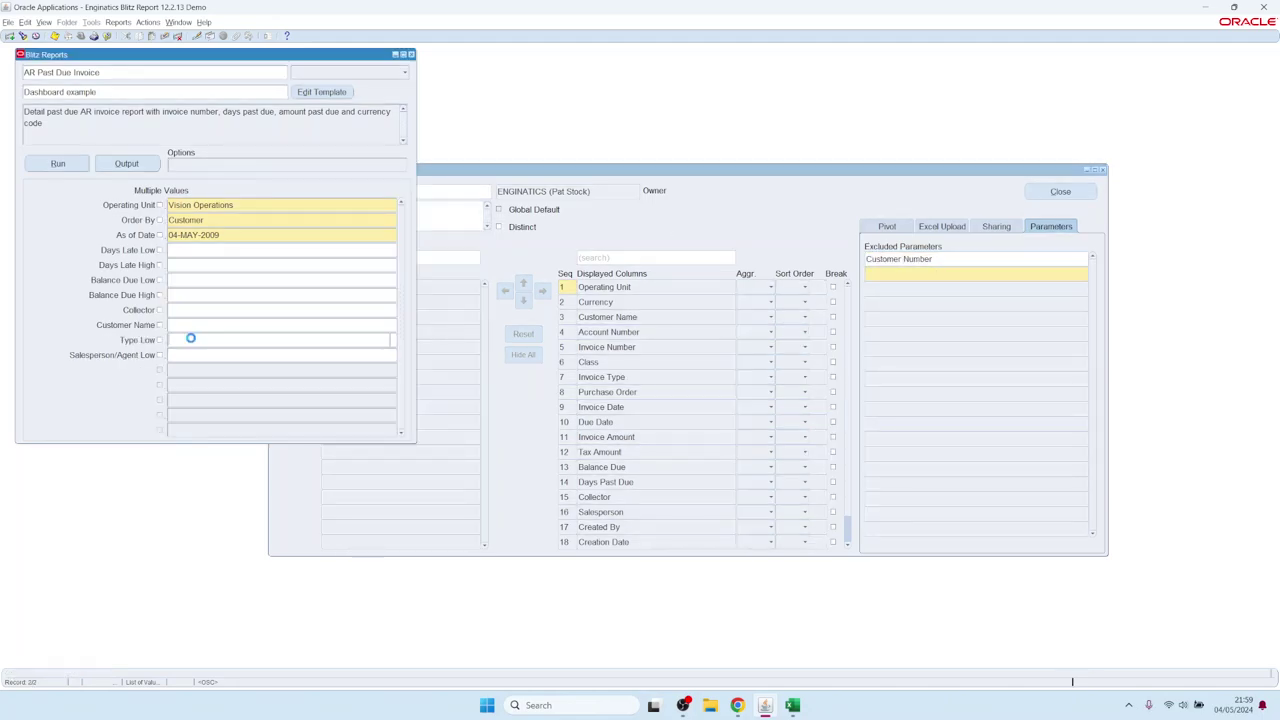
# Exclude the Type Low, Salesperson/Agent Low, Days Late High and Days Late Low parameters, and close the template editor
pyautogui.click(880, 273)
pyautogui.write('ty')
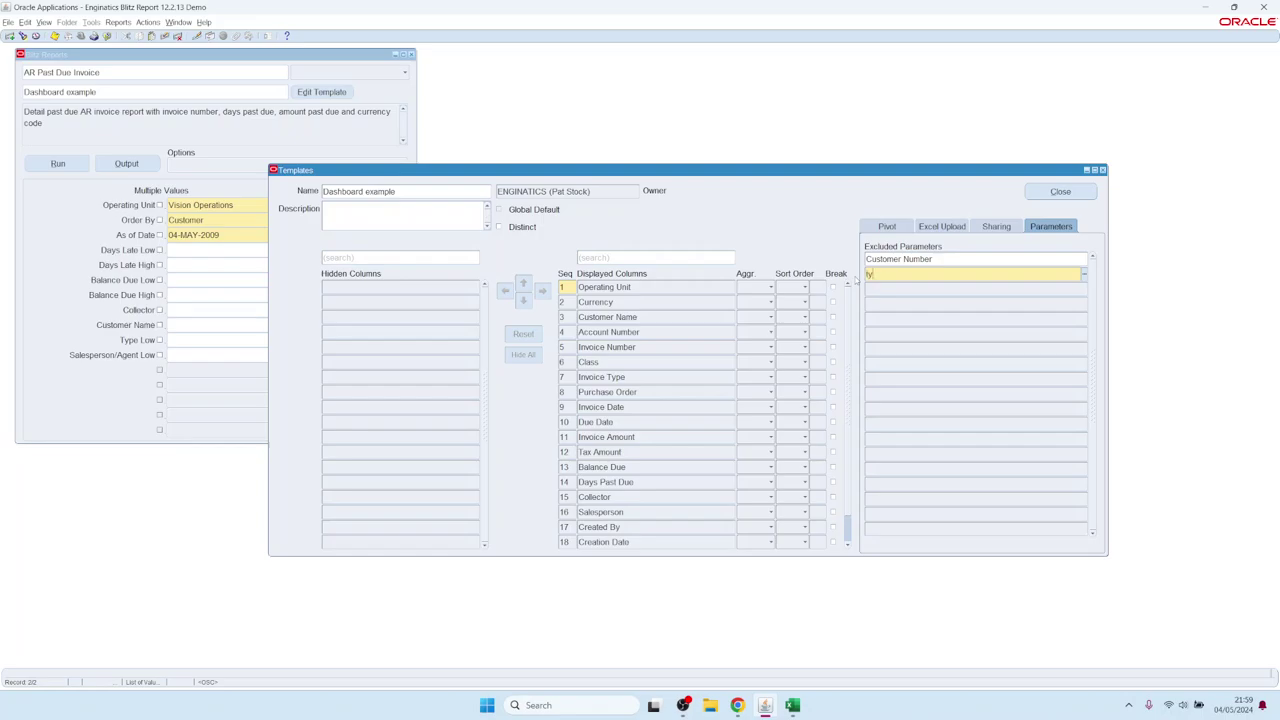
pyautogui.press('Tab')
pyautogui.write('s')
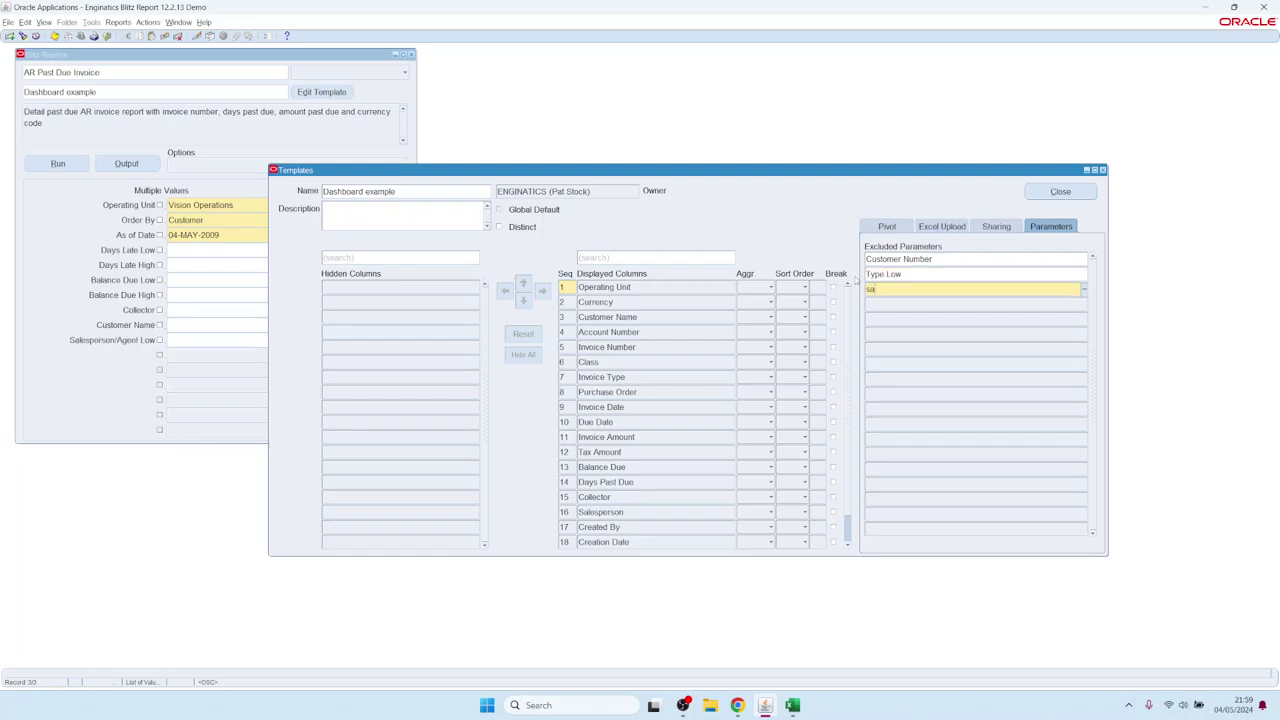
pyautogui.press('Tab')
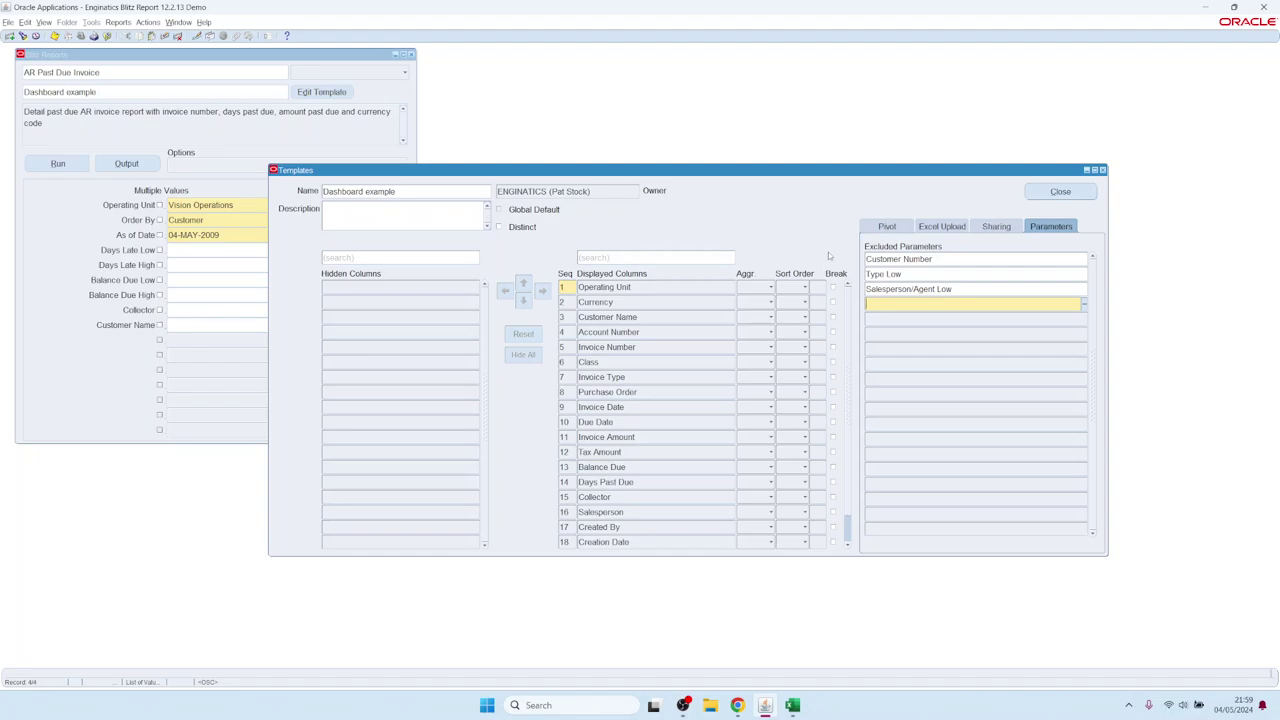
pyautogui.write('da')
pyautogui.press('Tab')
pyautogui.write('da')
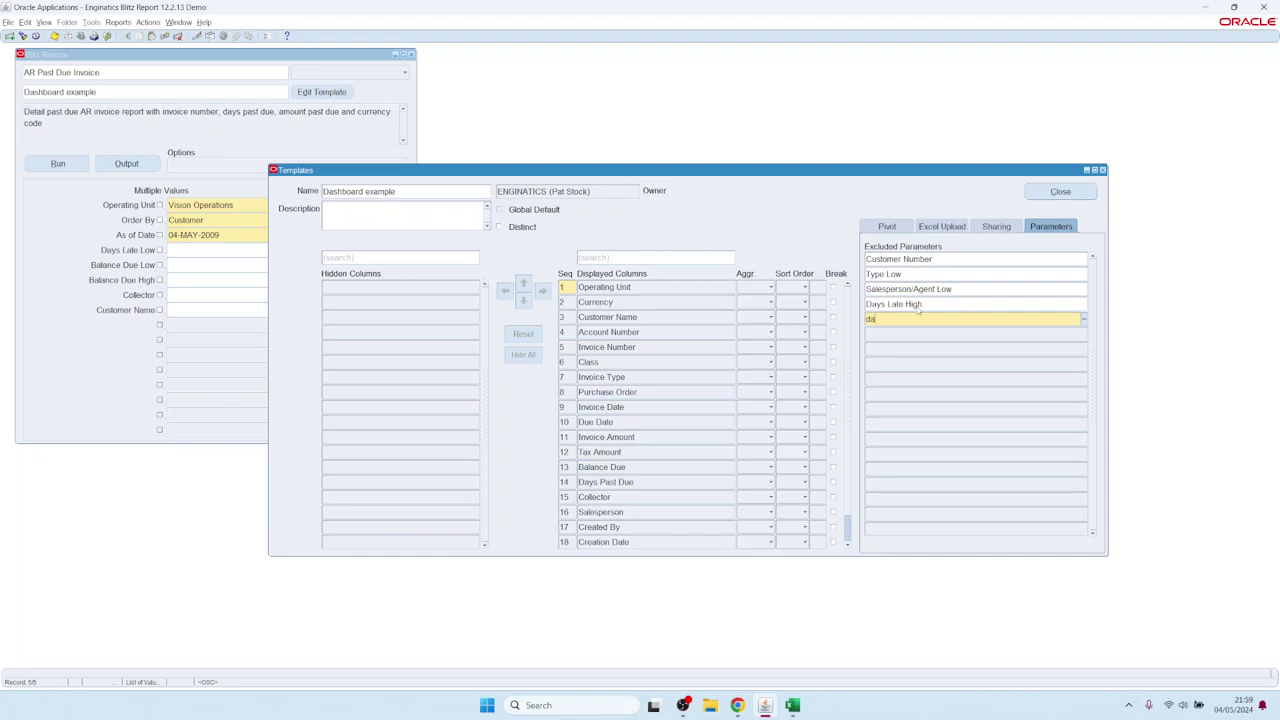
pyautogui.press('Tab')
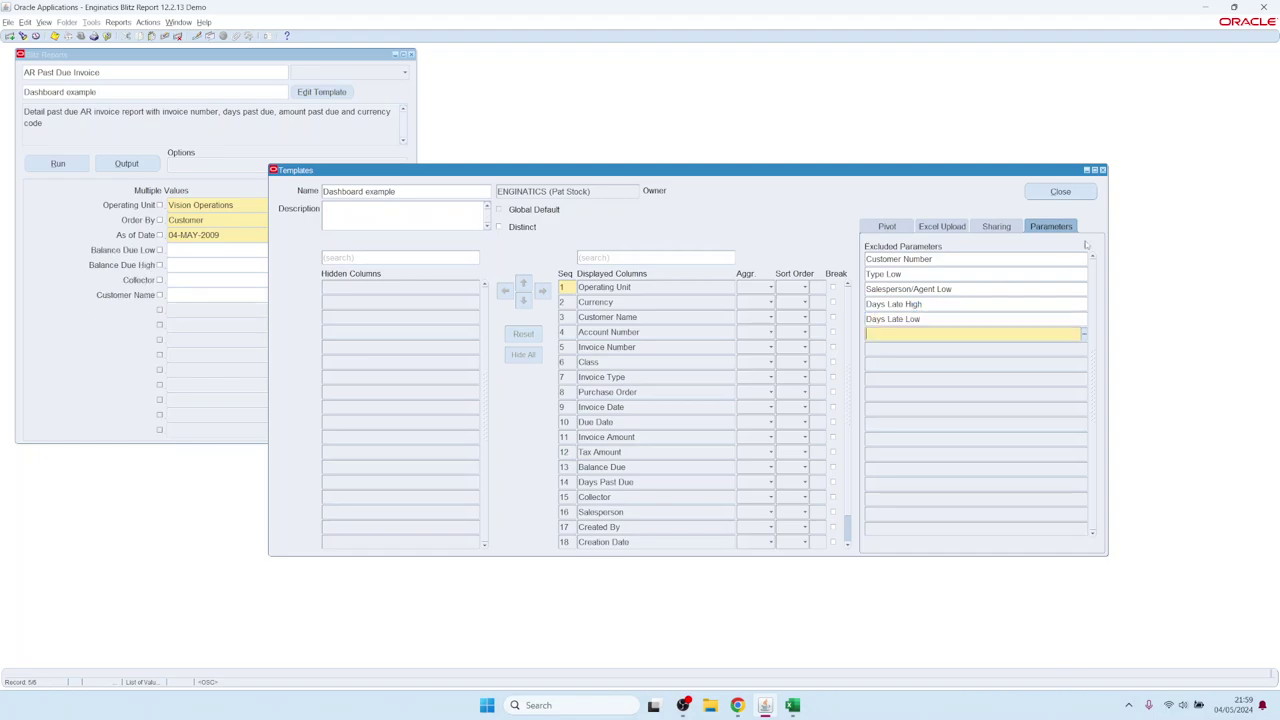
pyautogui.click(1062, 192)
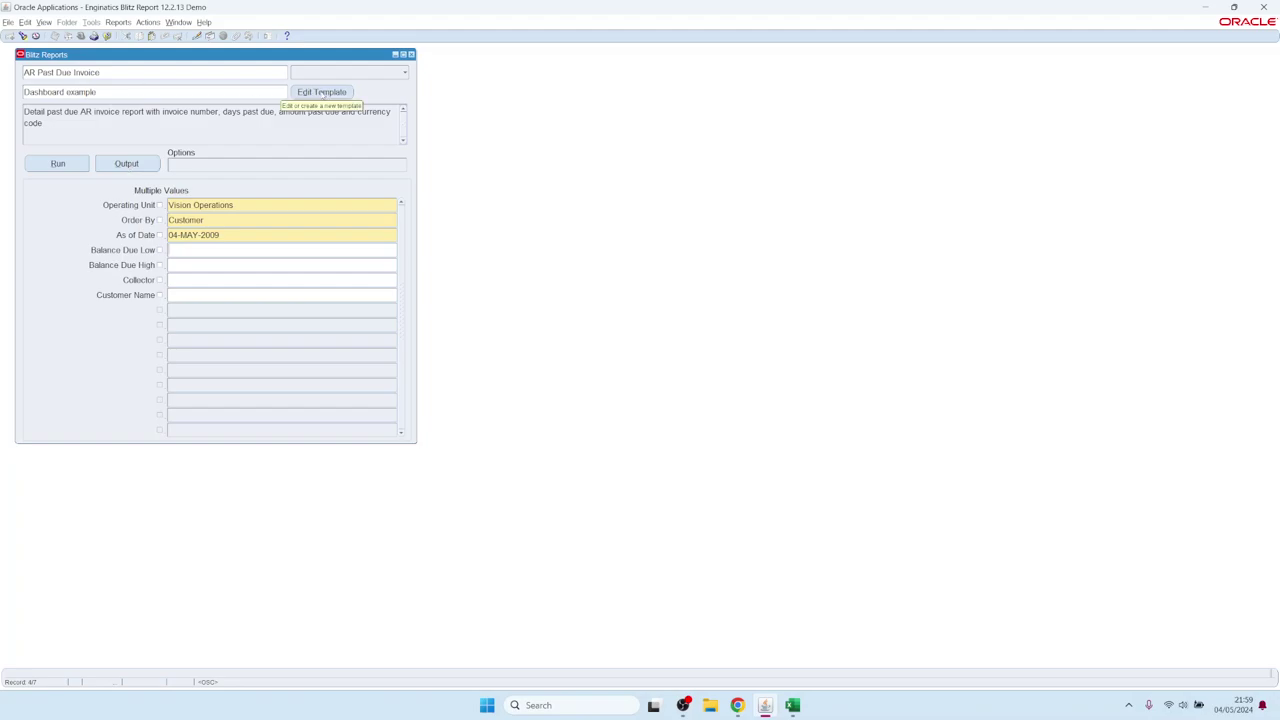
# Reopen the Dashboard example template for editing and review its sharing settings and name
pyautogui.click(326, 95)
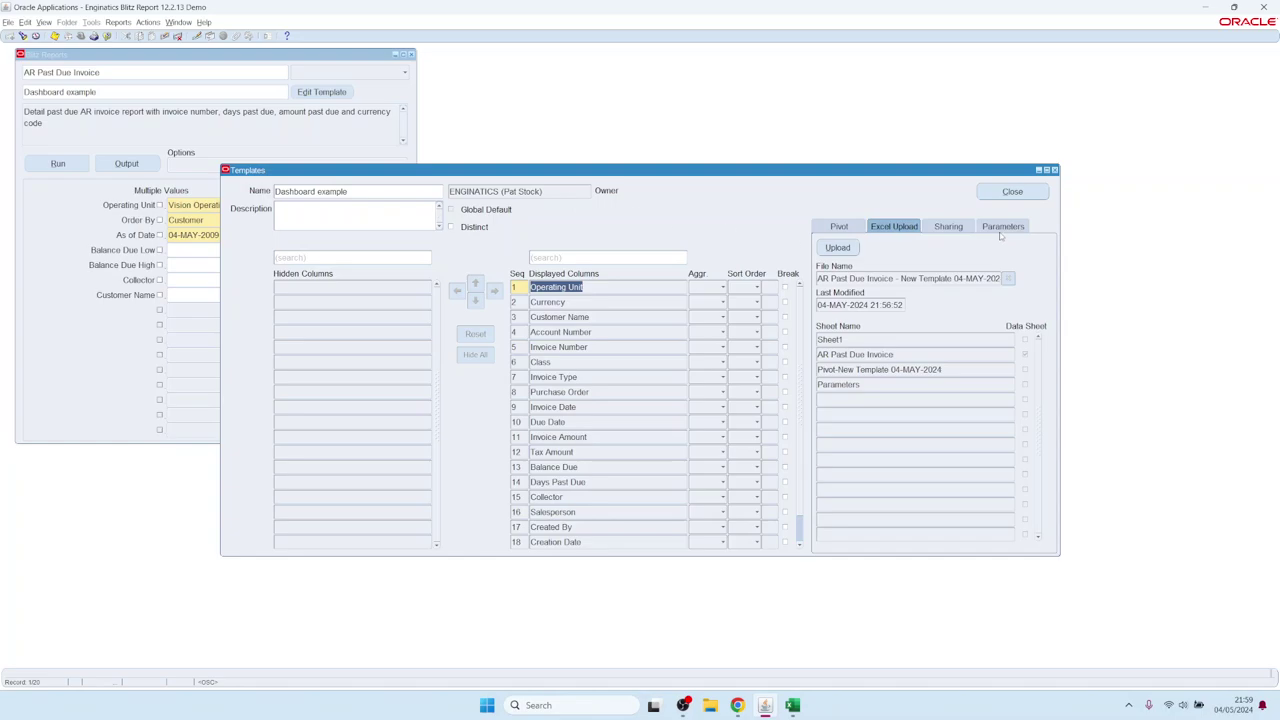
pyautogui.click(954, 227)
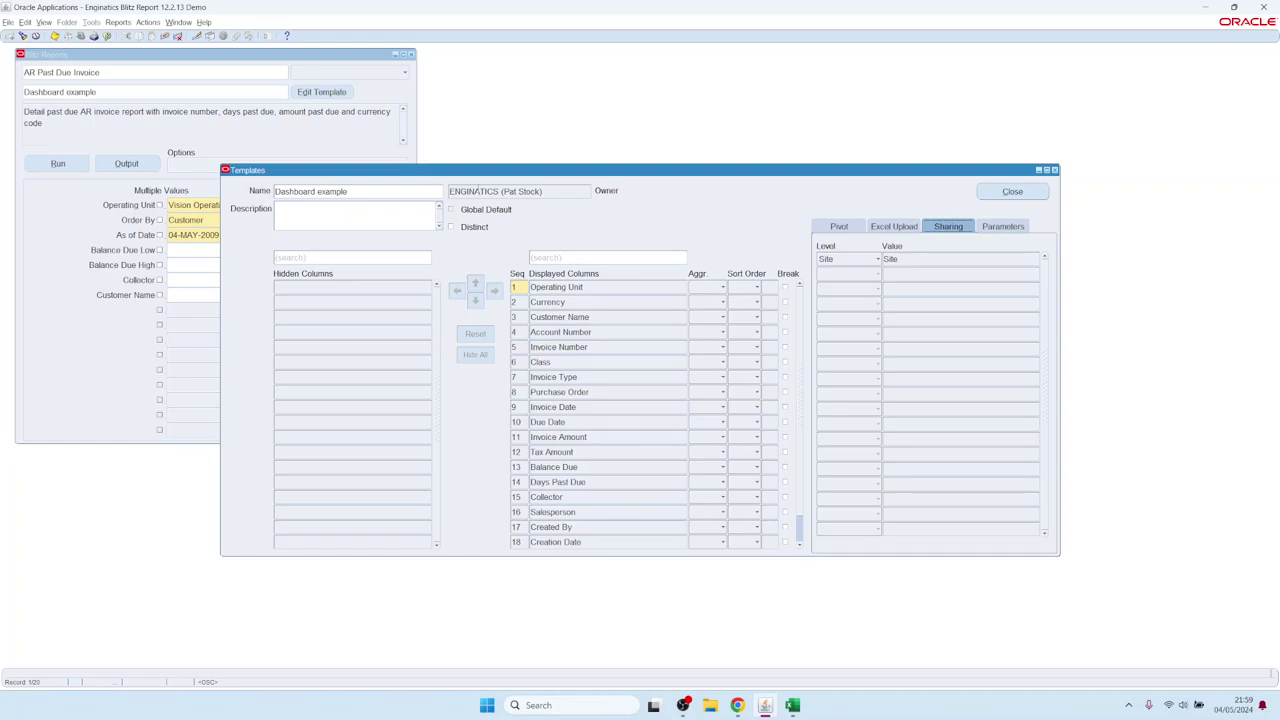
pyautogui.click(310, 191)
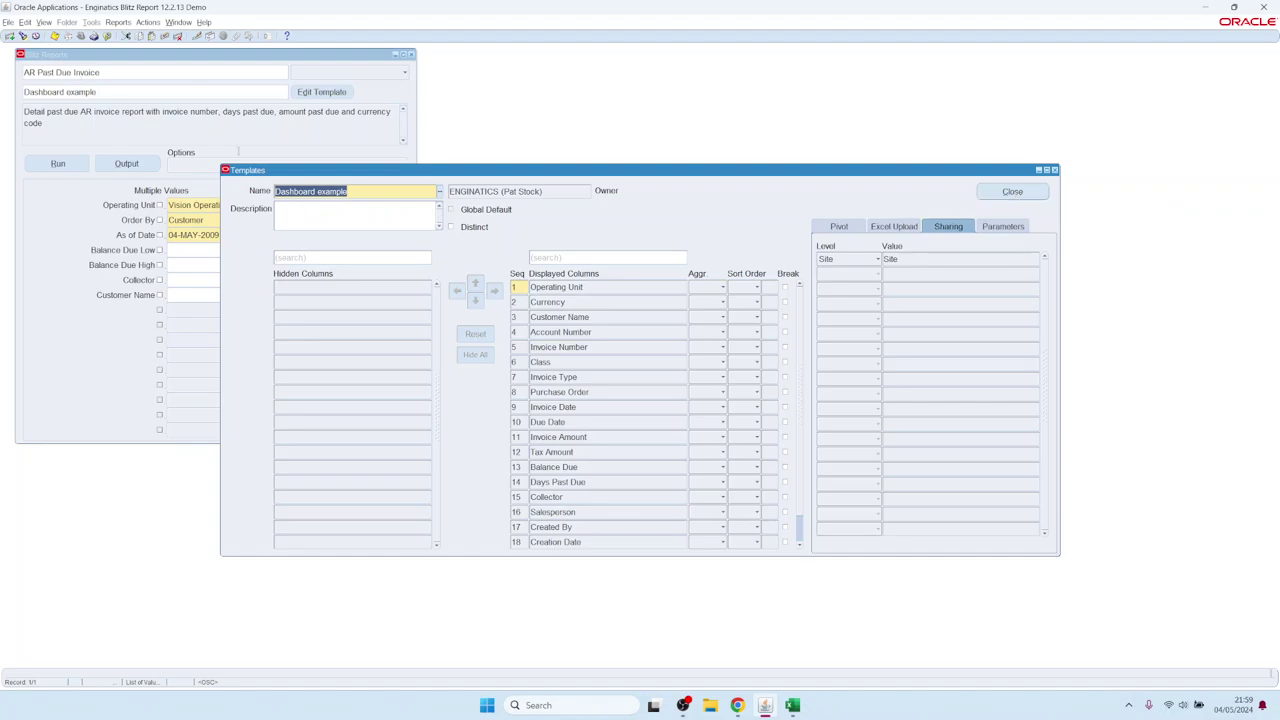
# List the report's available templates, compare their owners, and load Pivot table by class and type with charts
pyautogui.click(316, 191)
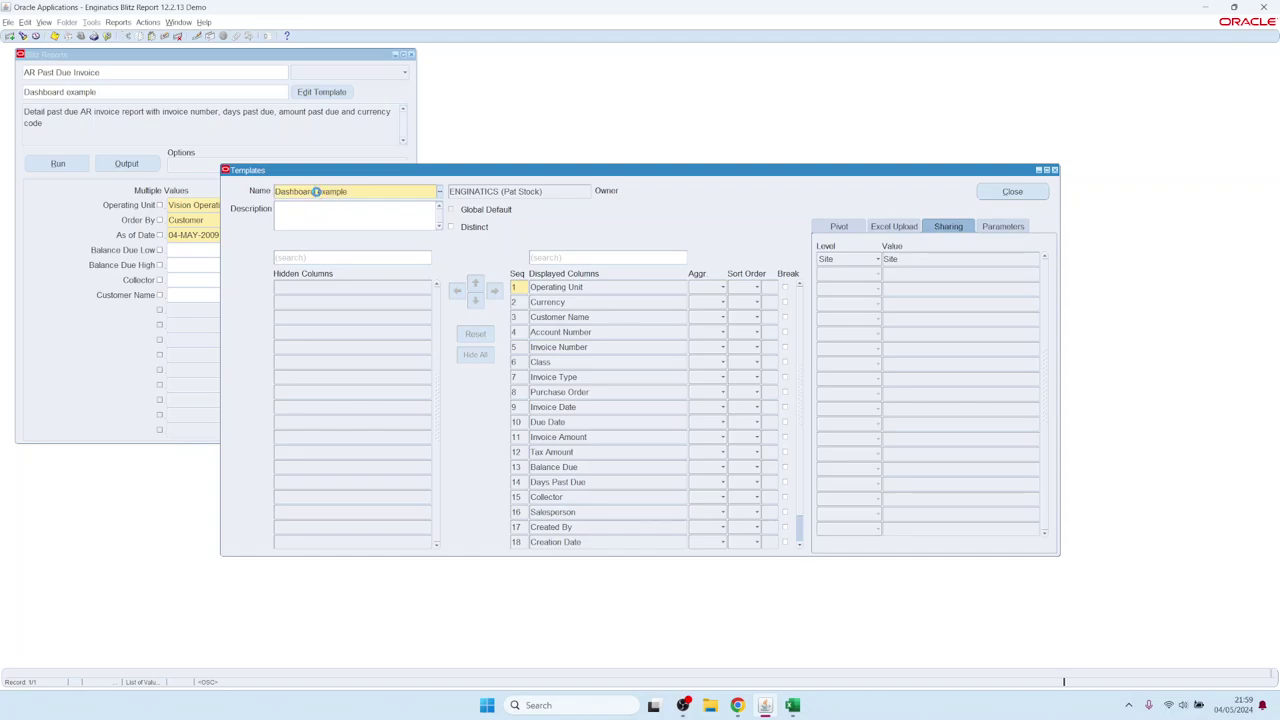
pyautogui.hotkey('ctrl', 'l')
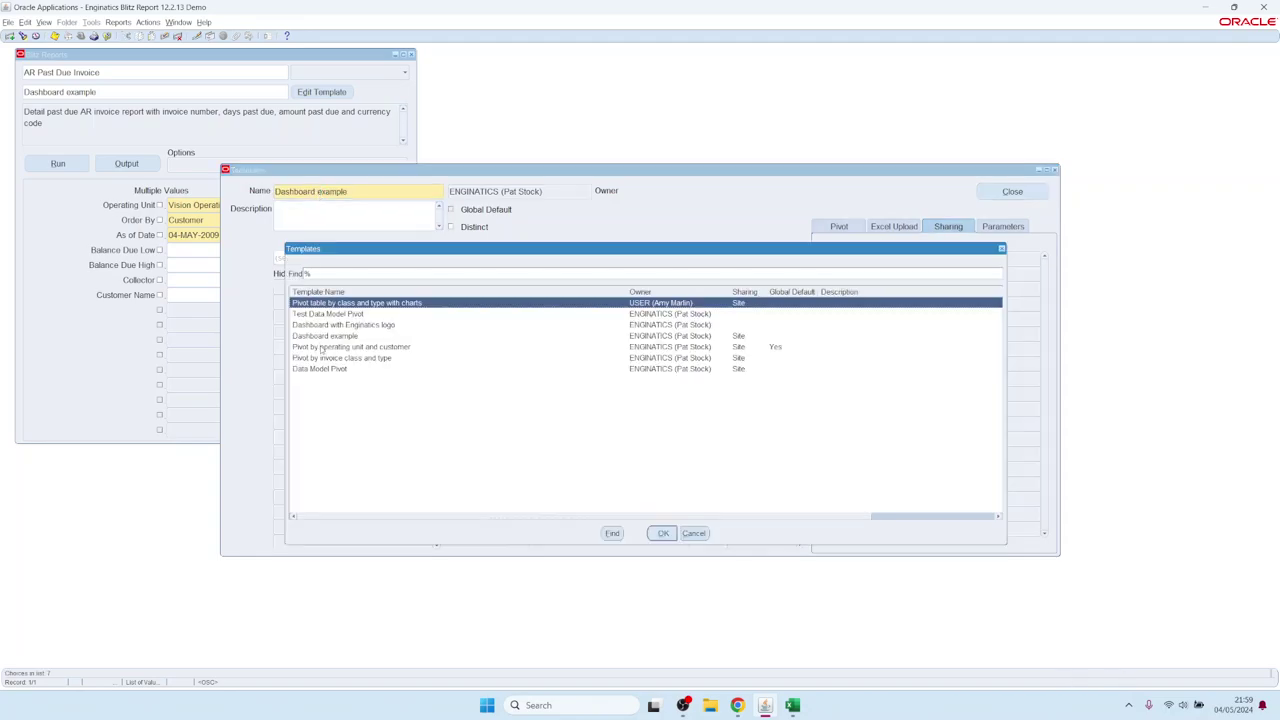
pyautogui.click(657, 314)
pyautogui.click(674, 346)
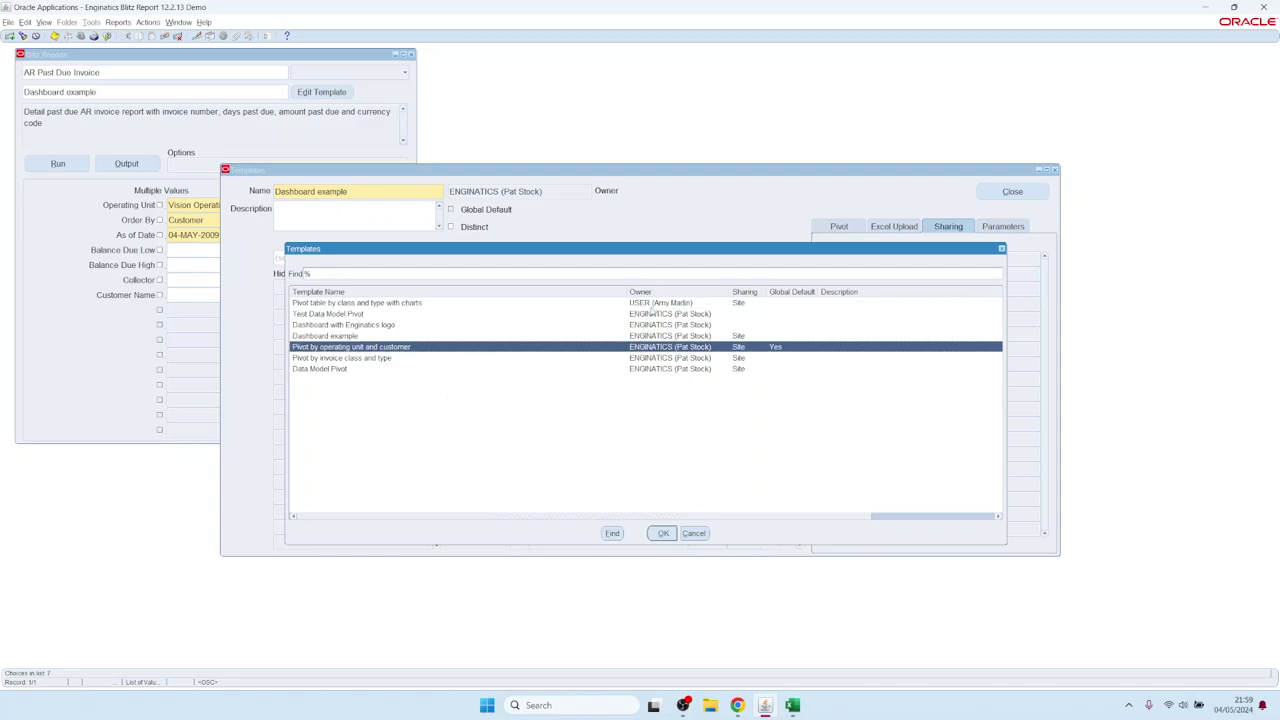
pyautogui.click(660, 324)
pyautogui.click(660, 368)
pyautogui.click(656, 336)
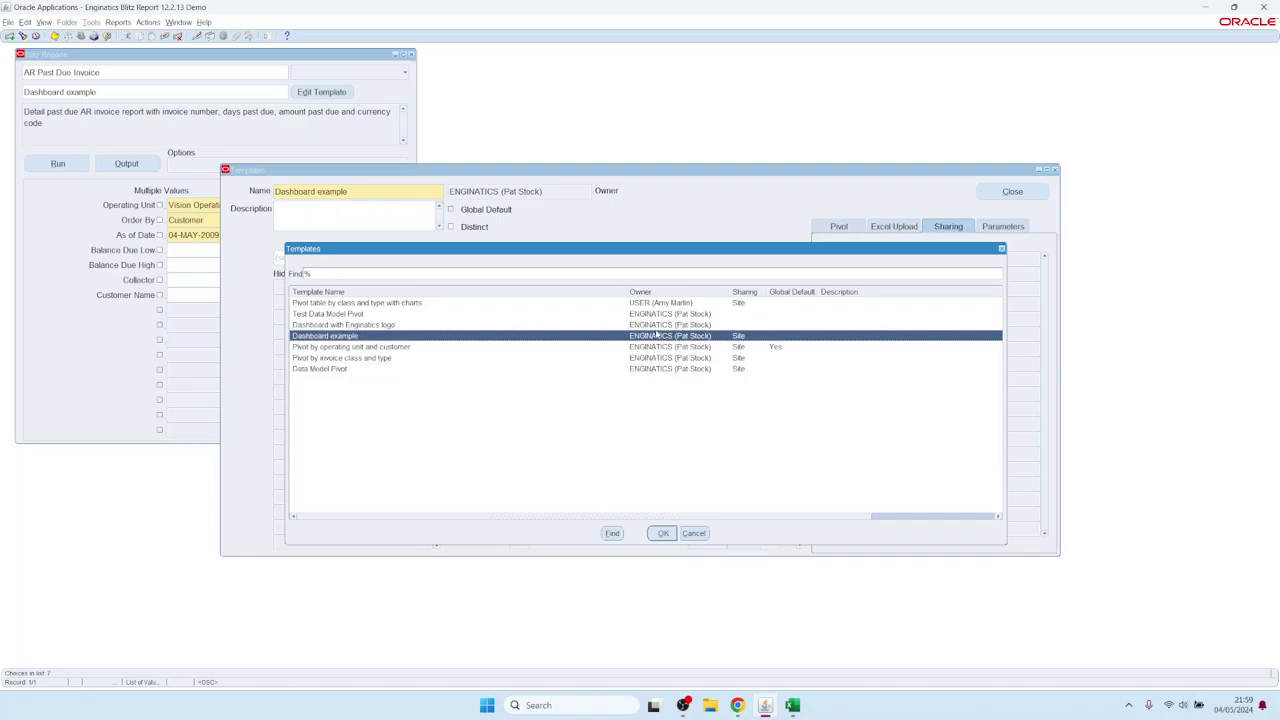
pyautogui.click(641, 303)
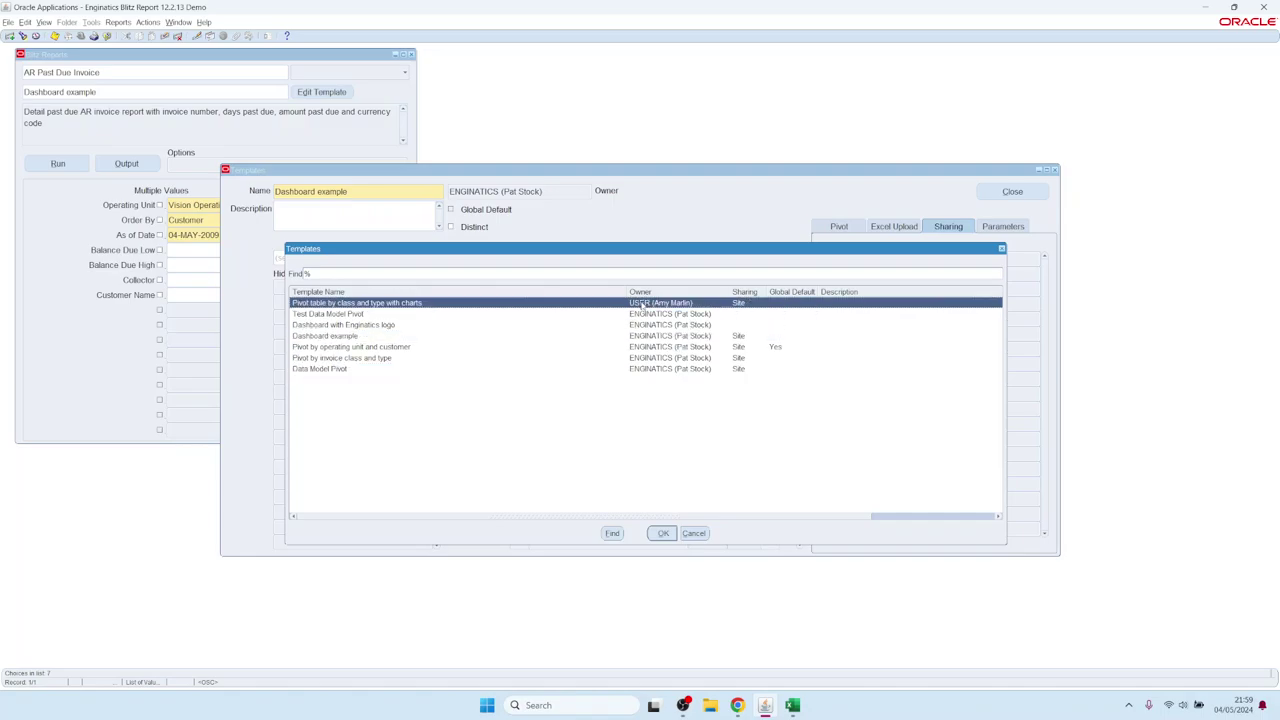
pyautogui.doubleClick(641, 303)
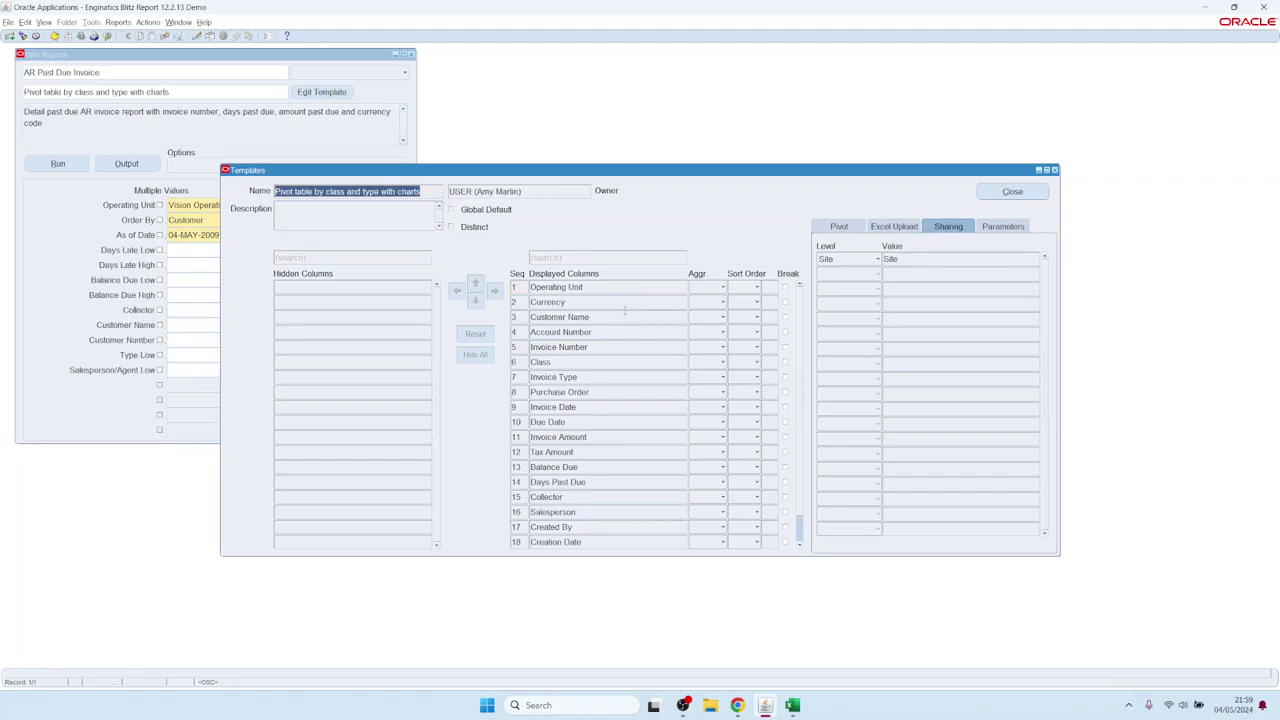
# Examine the loaded template's pivot layout, uploaded Excel file and excluded parameters
pyautogui.click(351, 191)
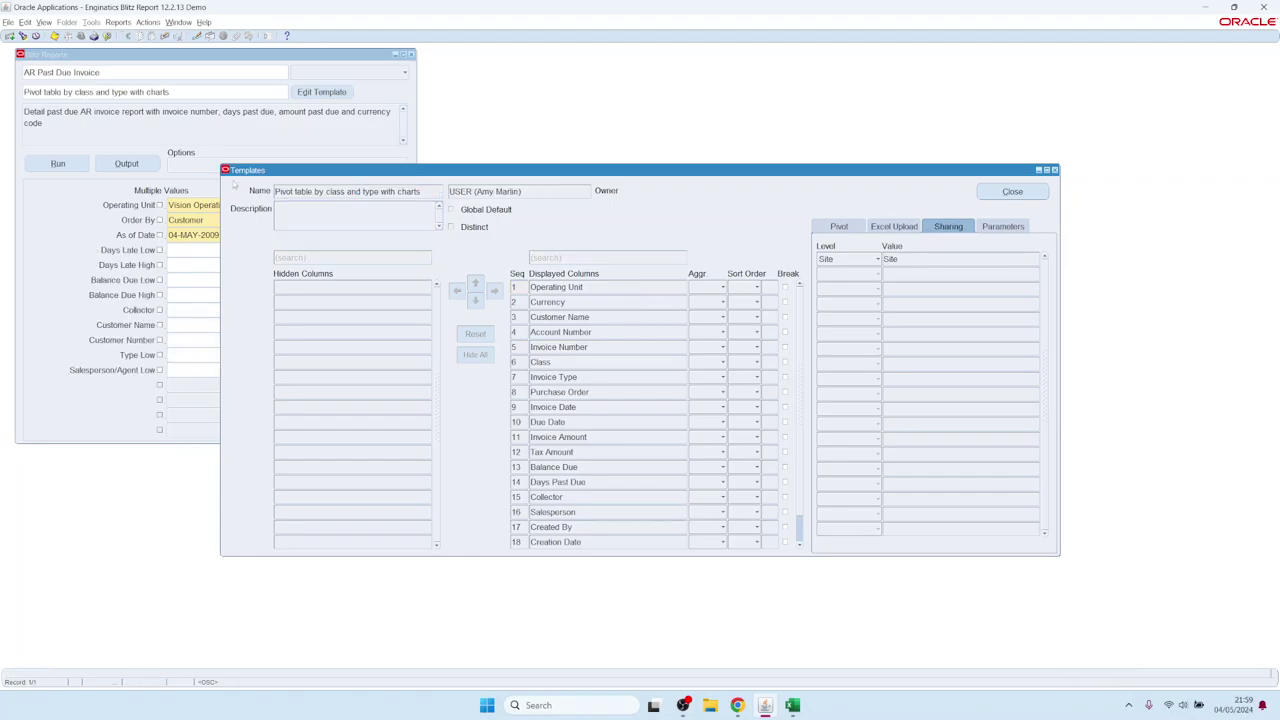
pyautogui.click(893, 226)
pyautogui.click(838, 226)
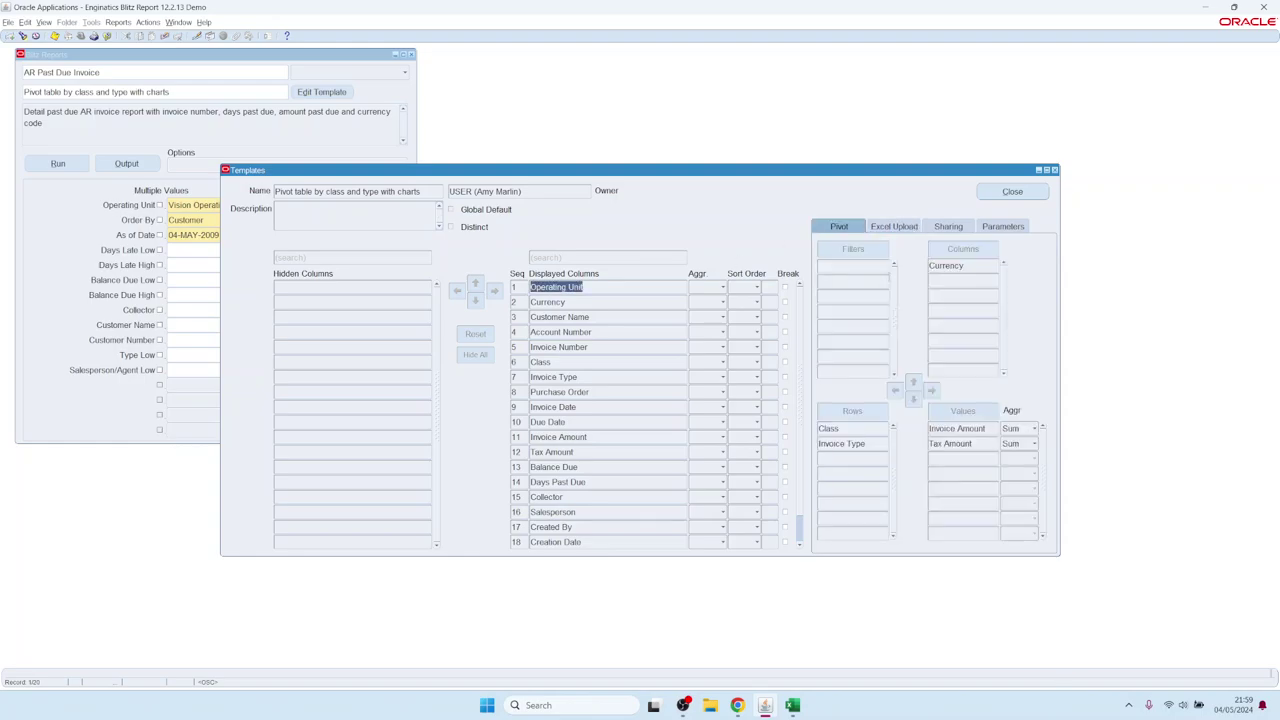
pyautogui.click(918, 228)
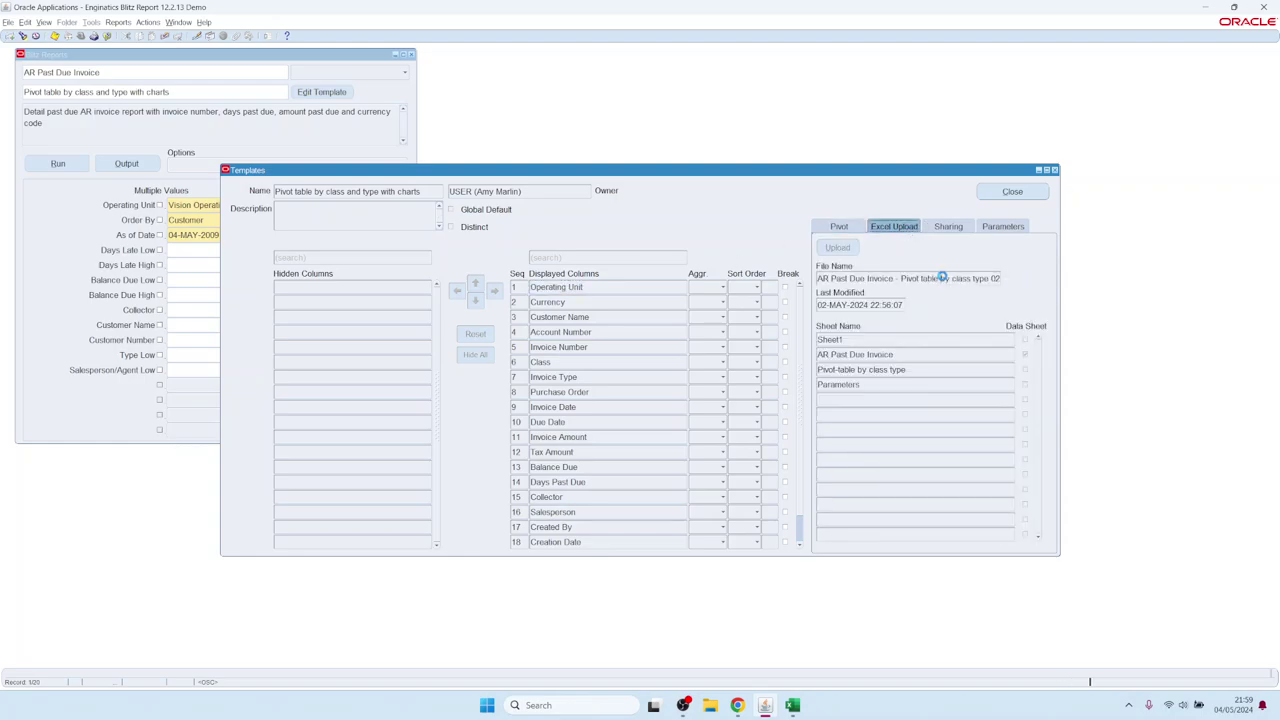
pyautogui.click(986, 227)
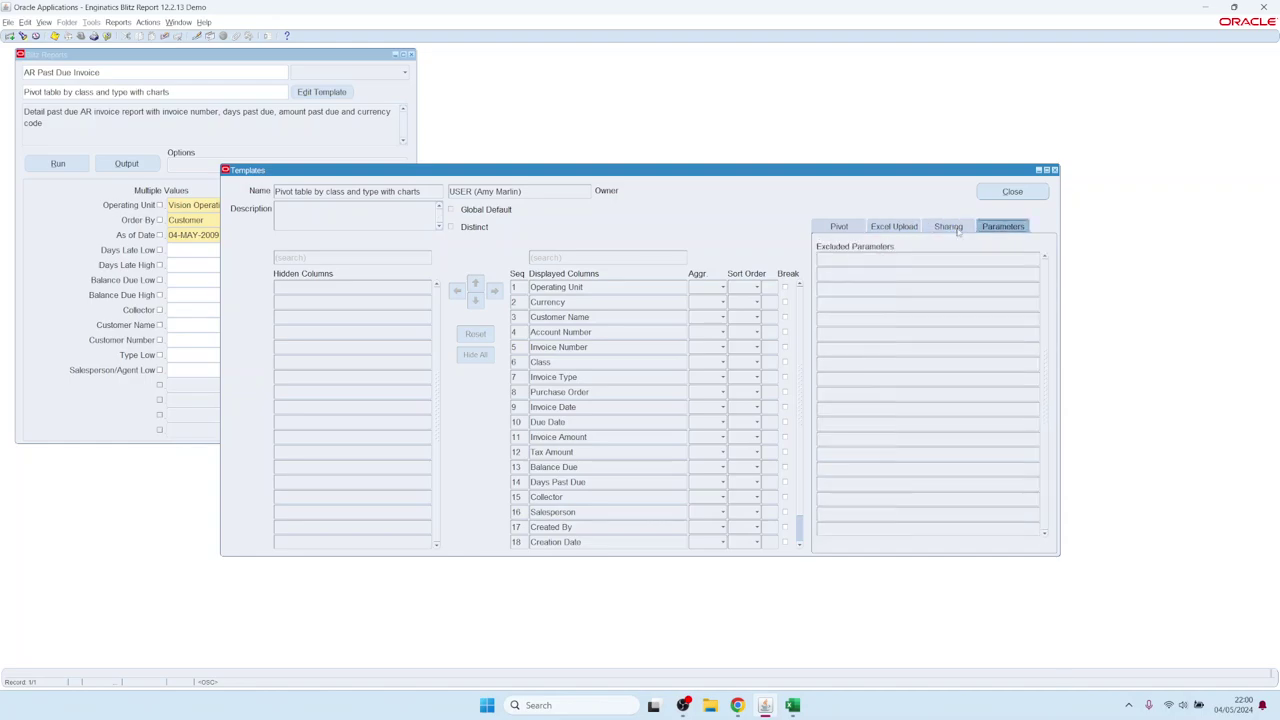
pyautogui.click(838, 226)
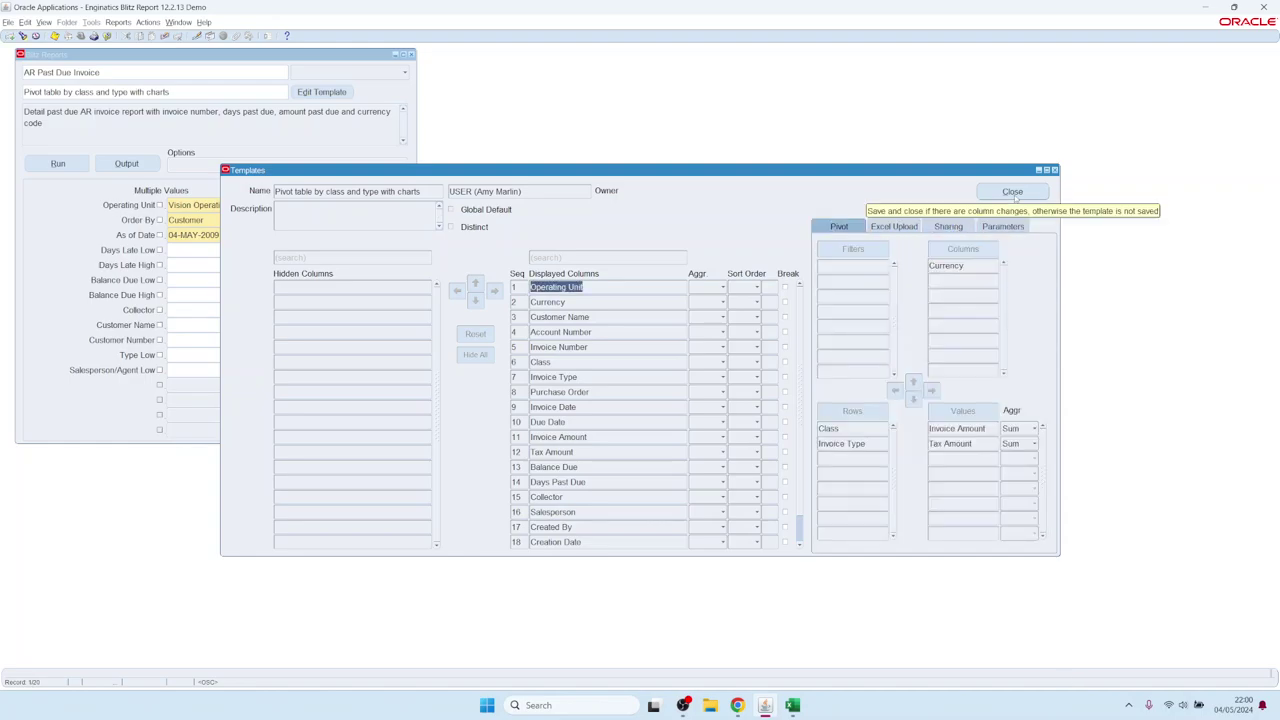
# Run the report with the Pivot table by class and type with charts template, view its Excel output, and return to Oracle Applications
pyautogui.click(60, 164)
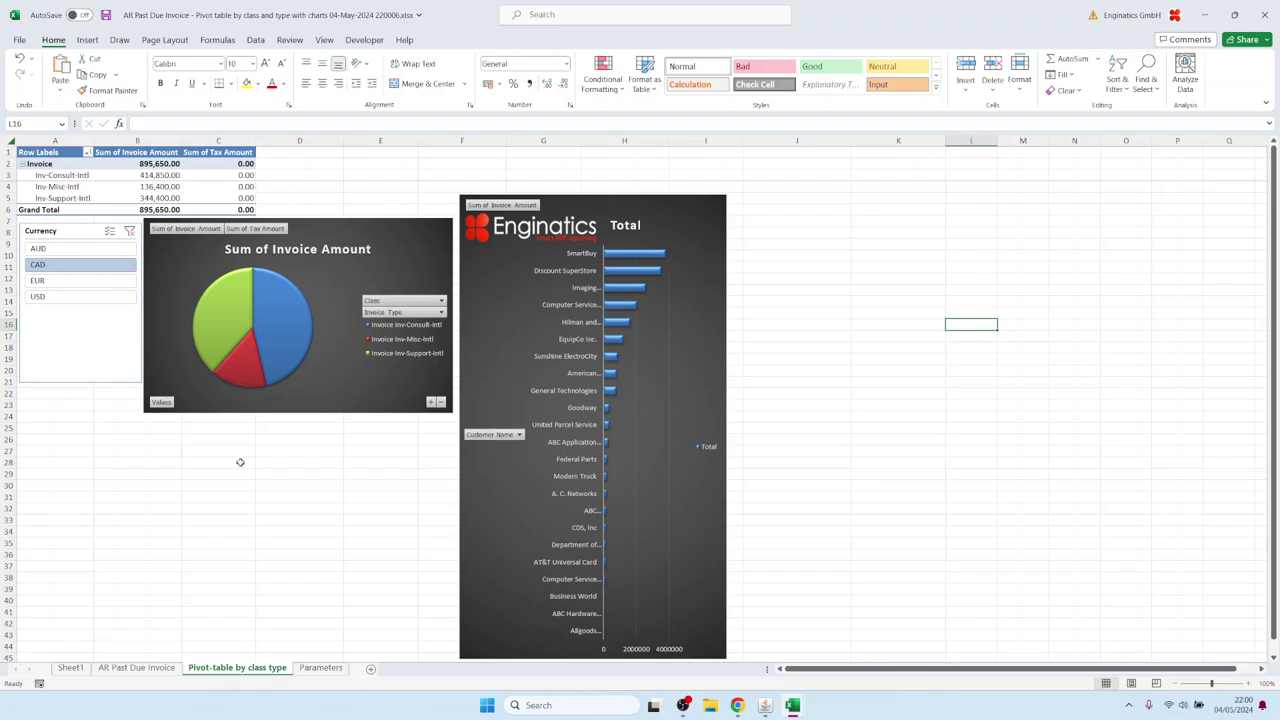
pyautogui.moveTo(765, 705)
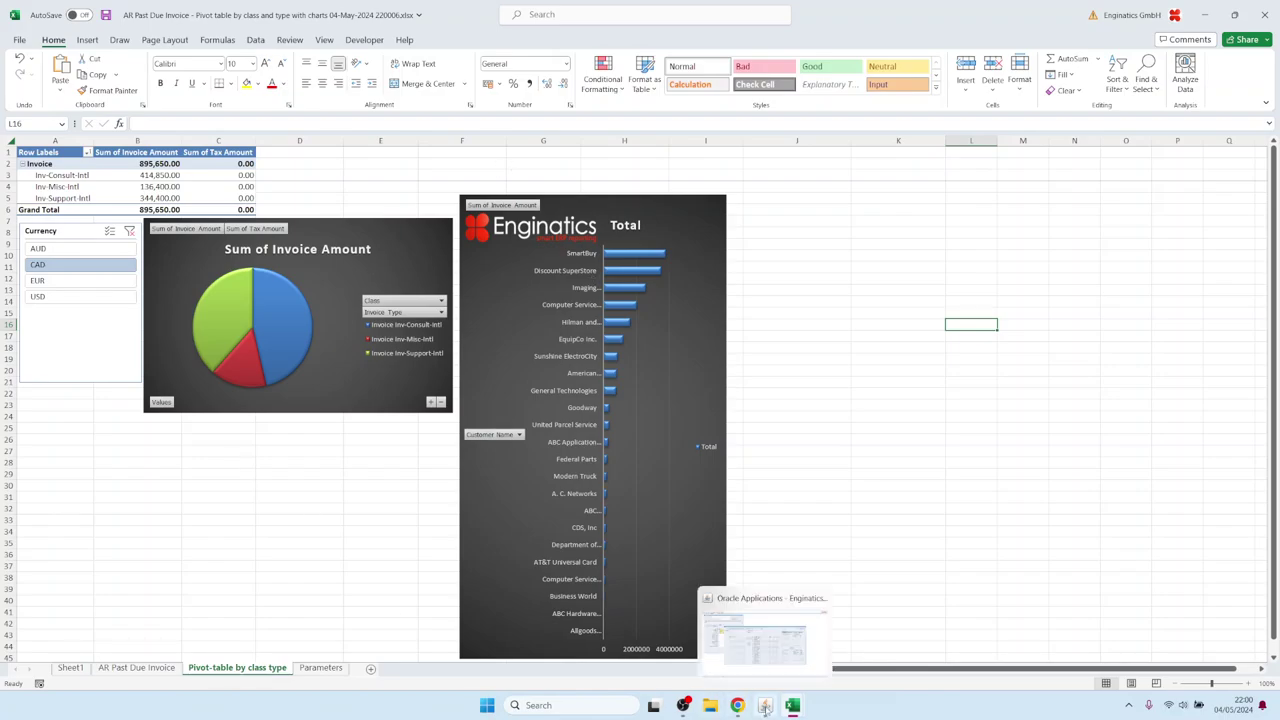
pyautogui.click(740, 660)
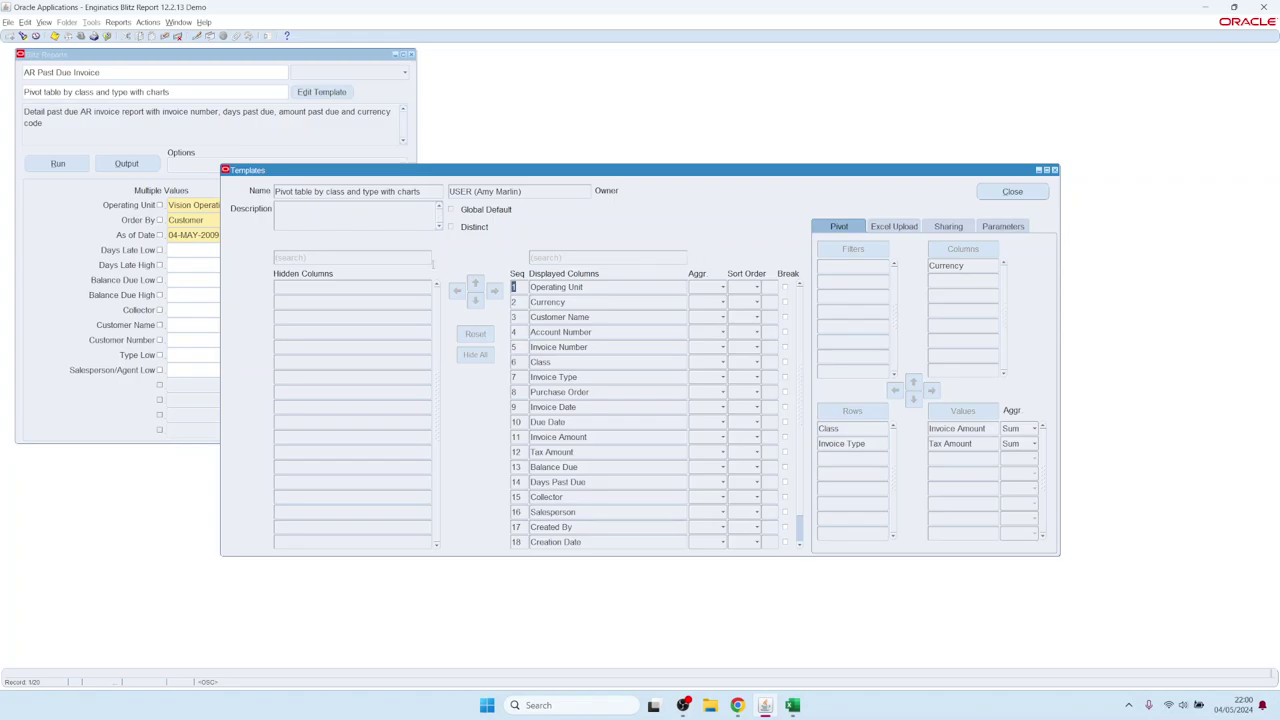
# Copy the Pivot table by class and type with charts template and close the template editor
pyautogui.click(147, 24)
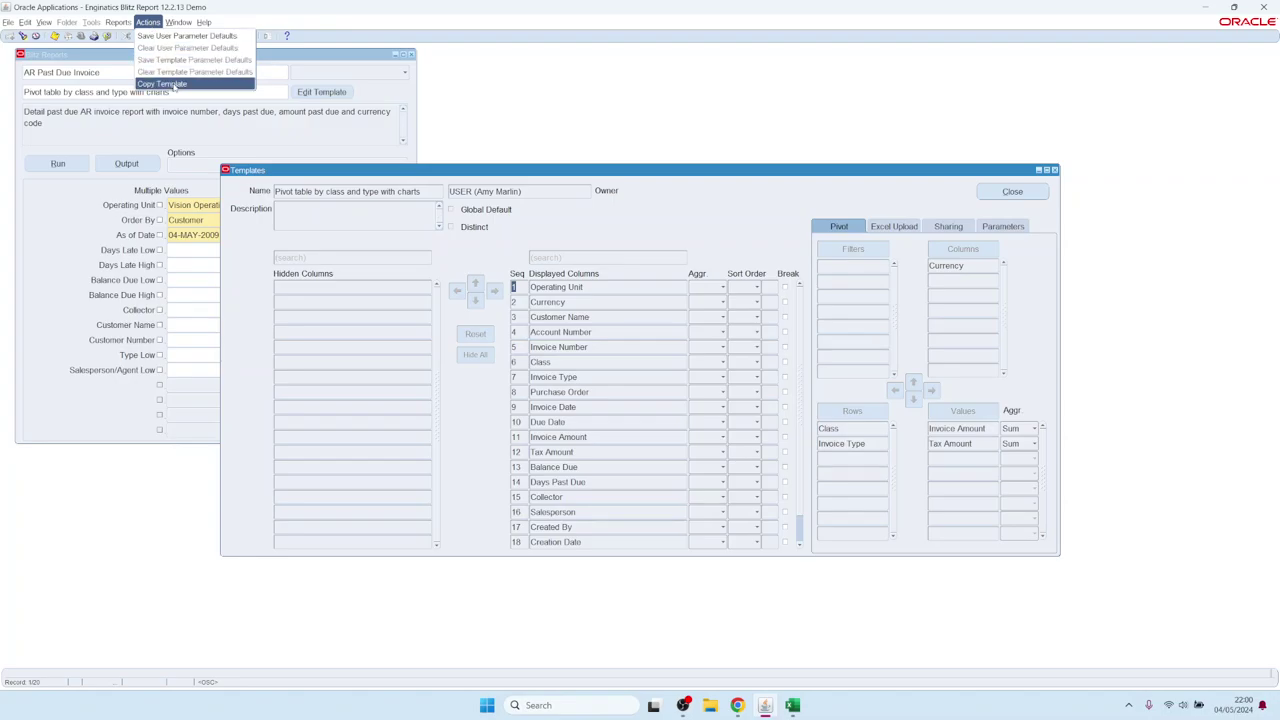
pyautogui.click(173, 85)
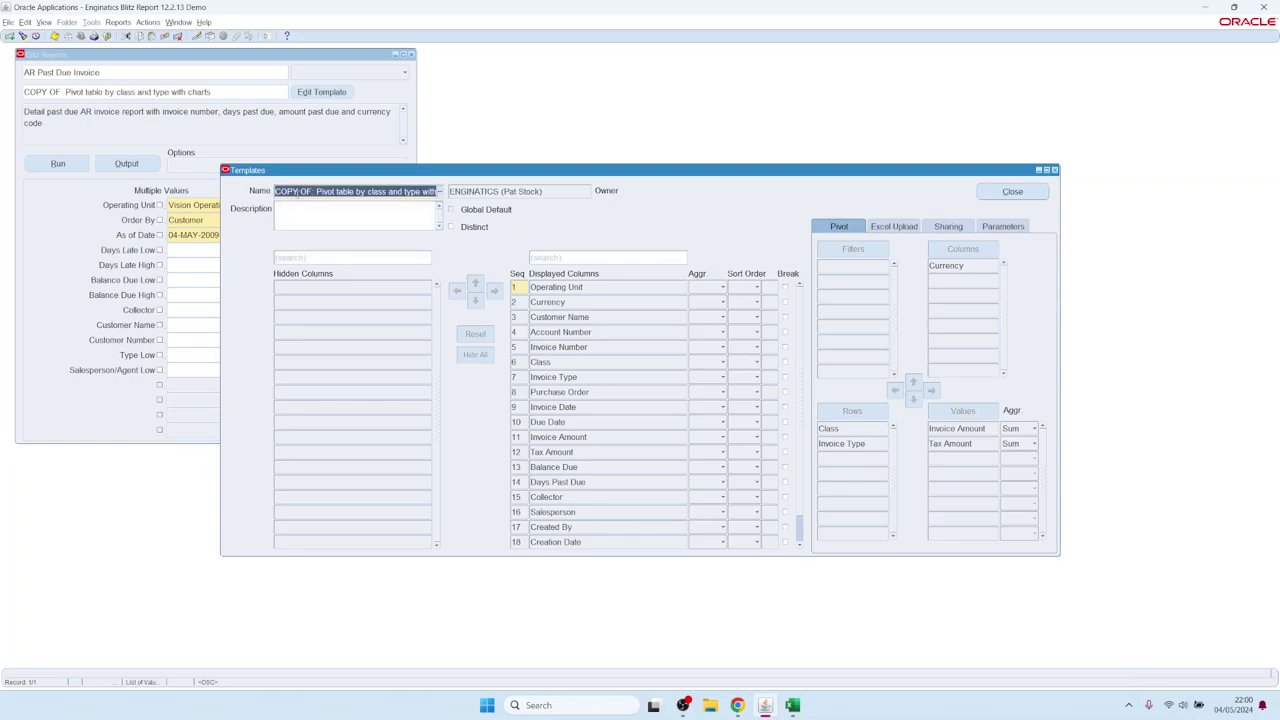
pyautogui.moveTo(285, 191); pyautogui.dragTo(440, 191)
pyautogui.press('Tab')
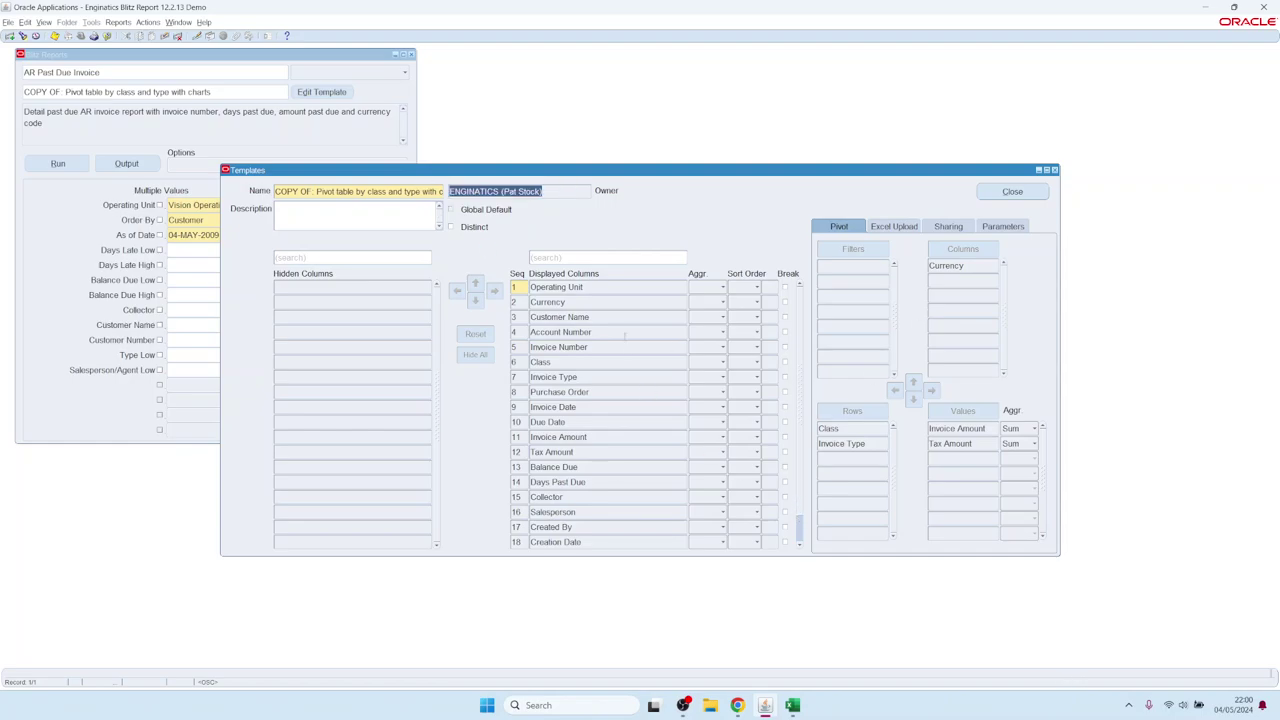
pyautogui.click(620, 333)
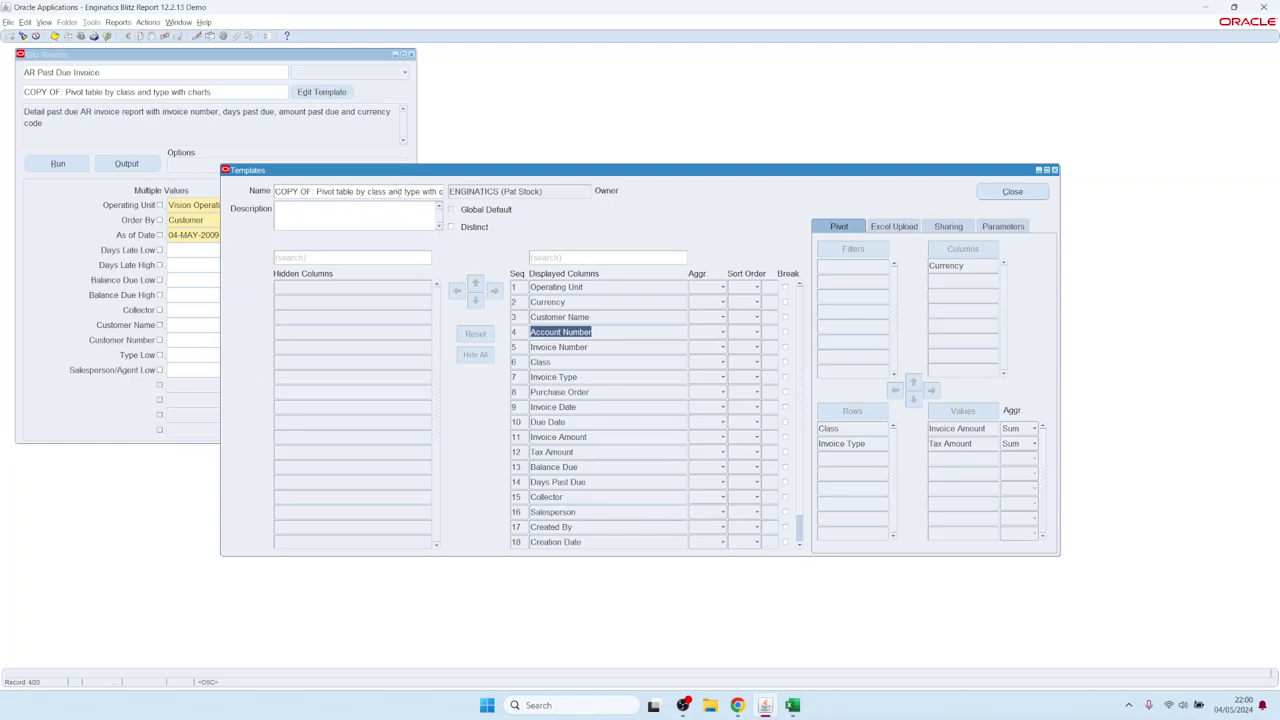
pyautogui.click(1012, 191)
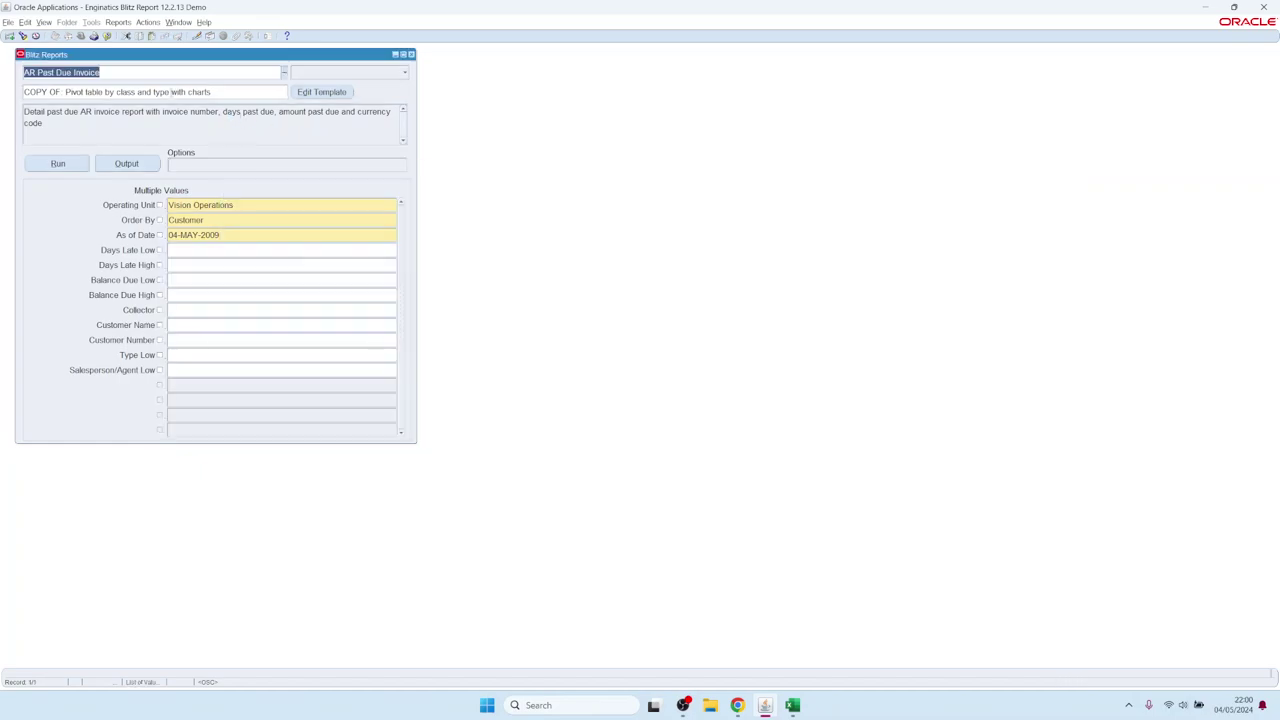
# Look for the copied template in the report's template list, select Dashboard example instead, and open it for editing
pyautogui.doubleClick(151, 91)
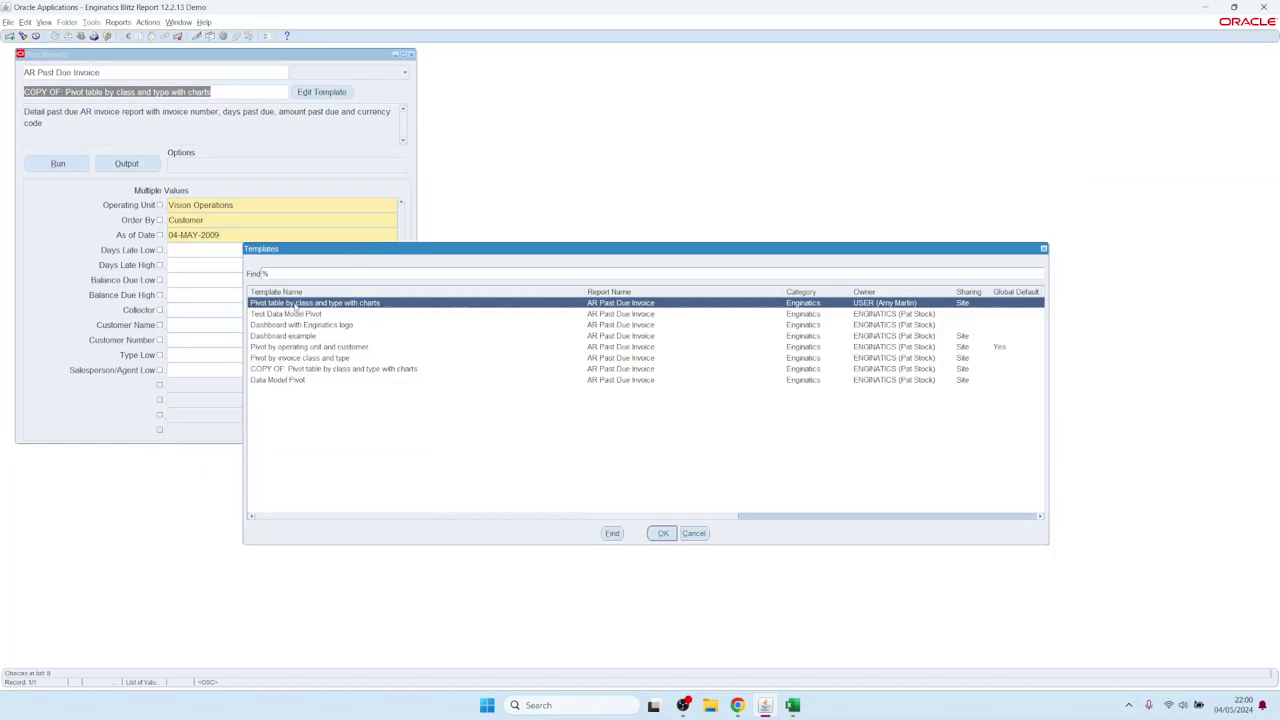
pyautogui.click(285, 369)
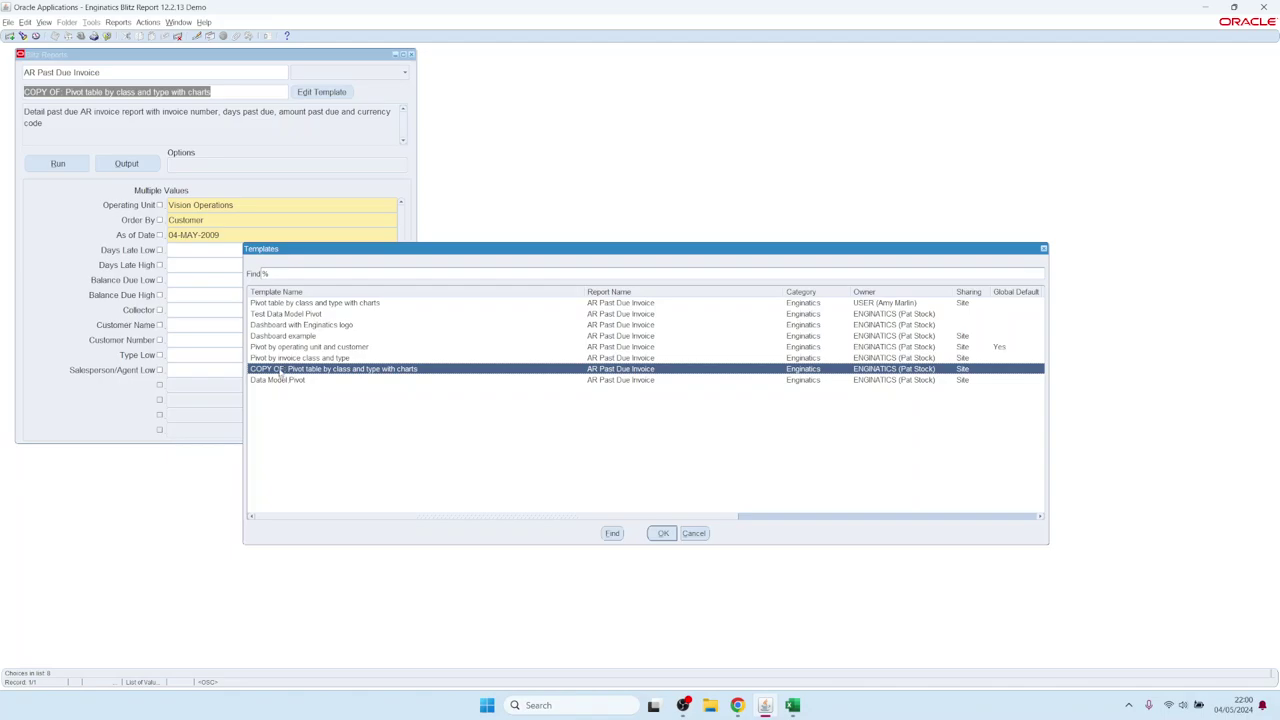
pyautogui.click(275, 337)
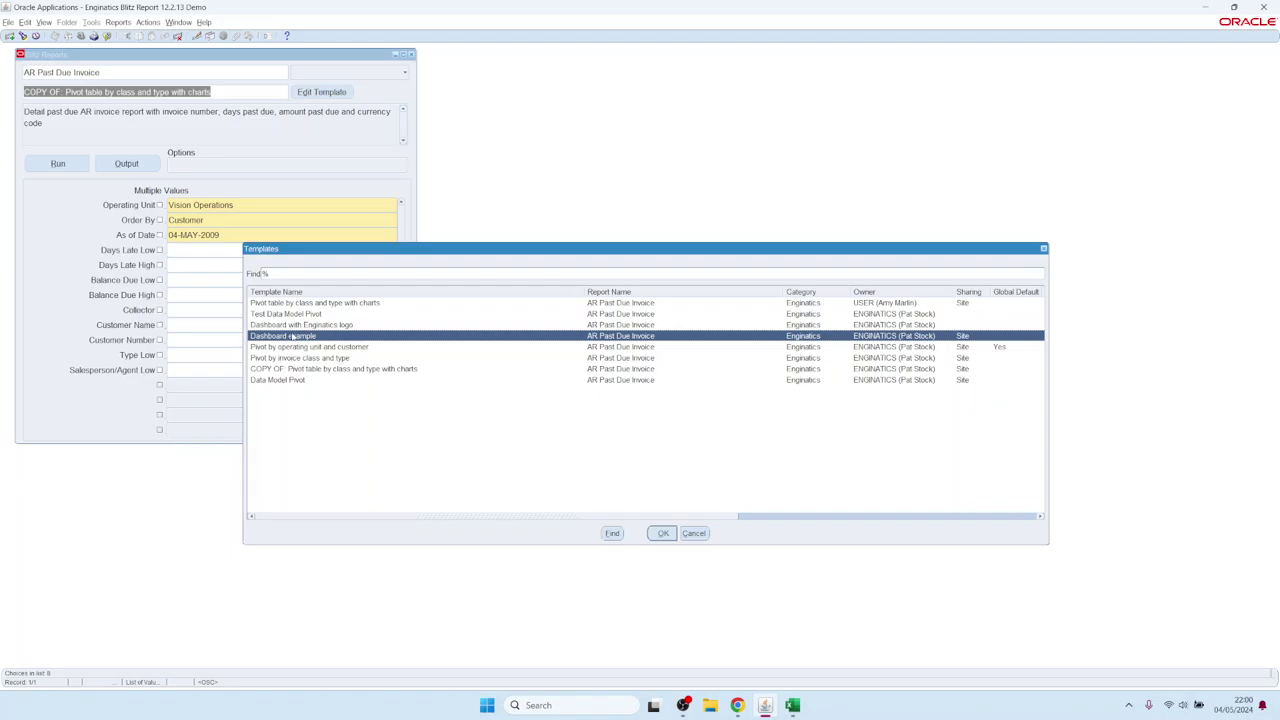
pyautogui.doubleClick(292, 337)
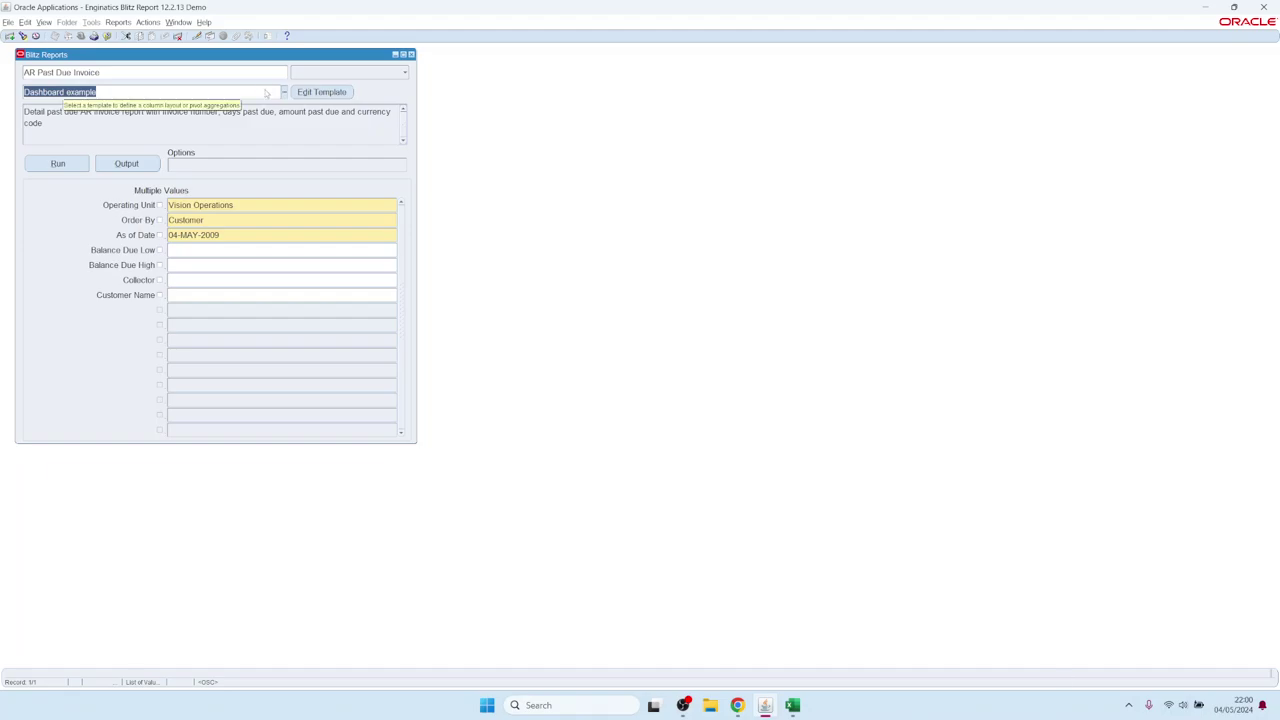
pyautogui.click(316, 92)
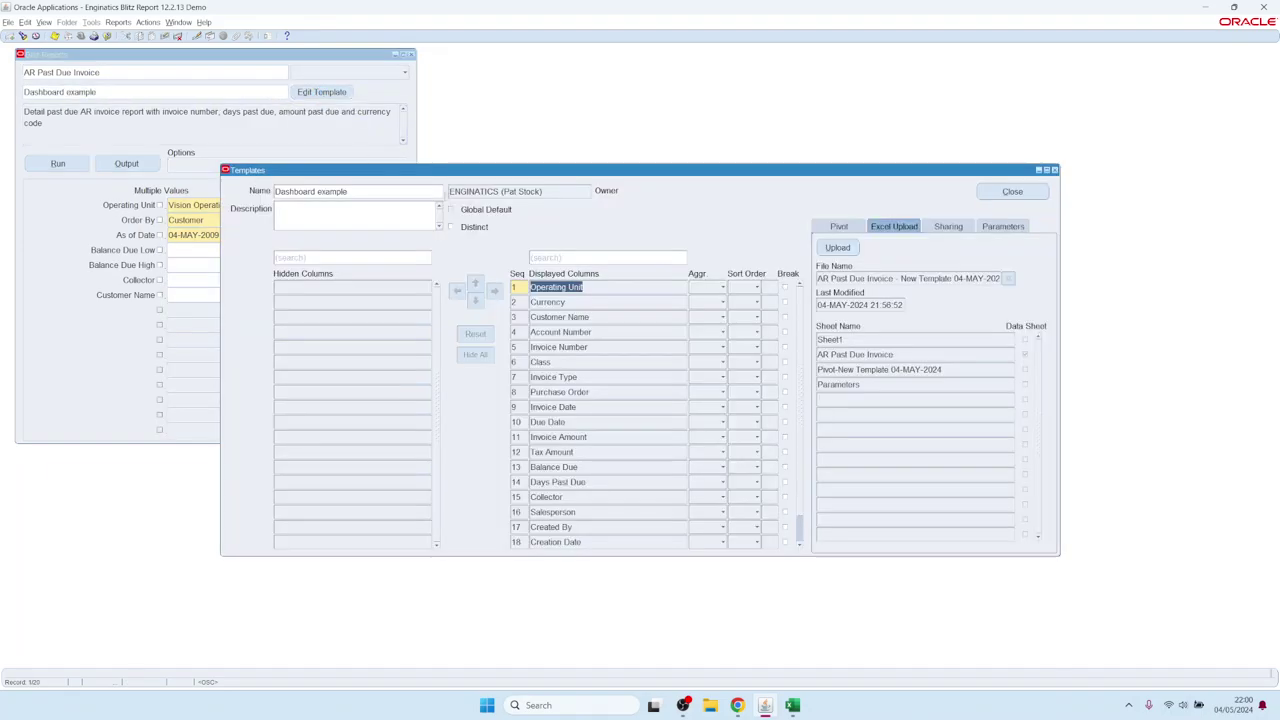
# Load the copied Pivot table by class and type with charts template in the editor and delete it
pyautogui.doubleClick(374, 193)
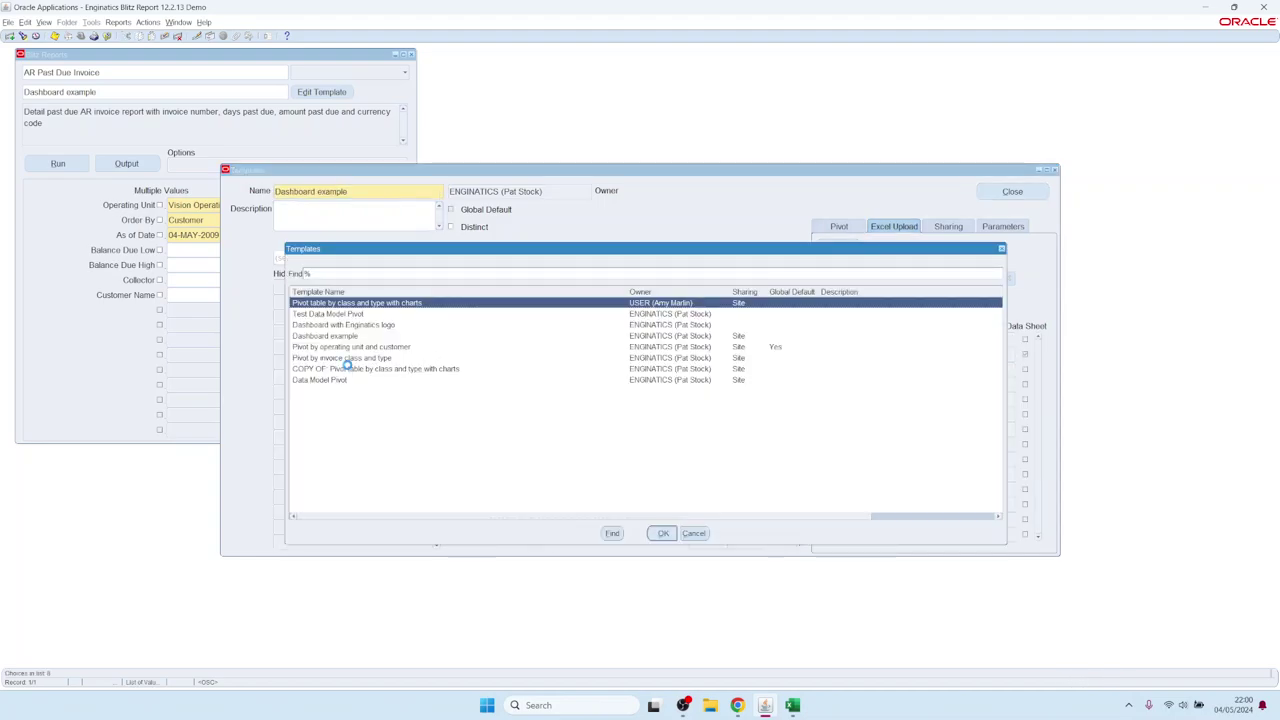
pyautogui.click(350, 369)
pyautogui.doubleClick(350, 369)
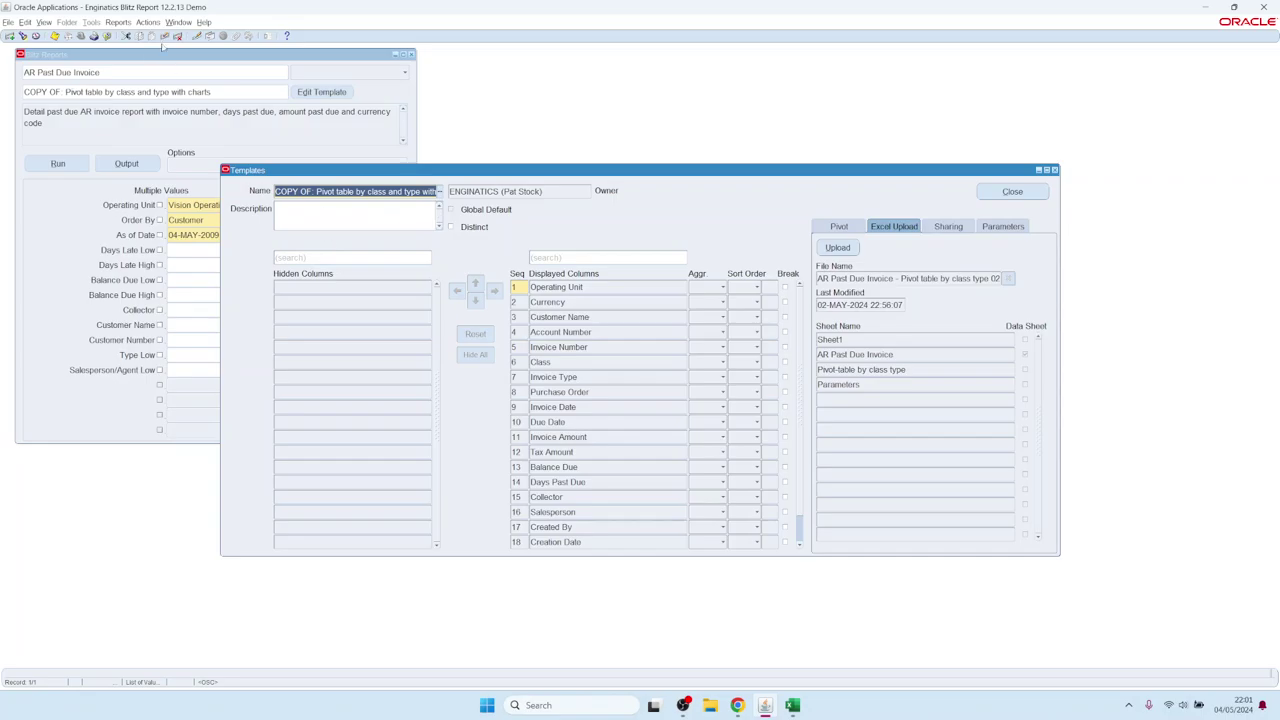
pyautogui.click(330, 191)
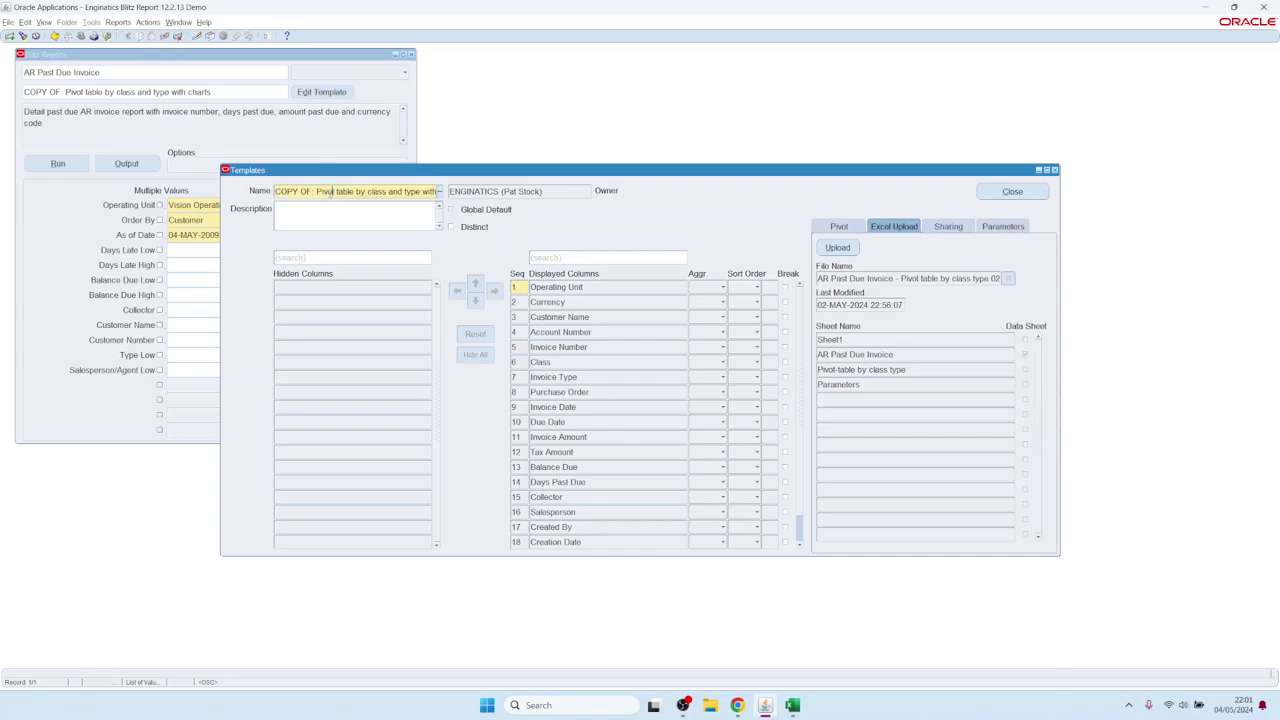
pyautogui.click(178, 37)
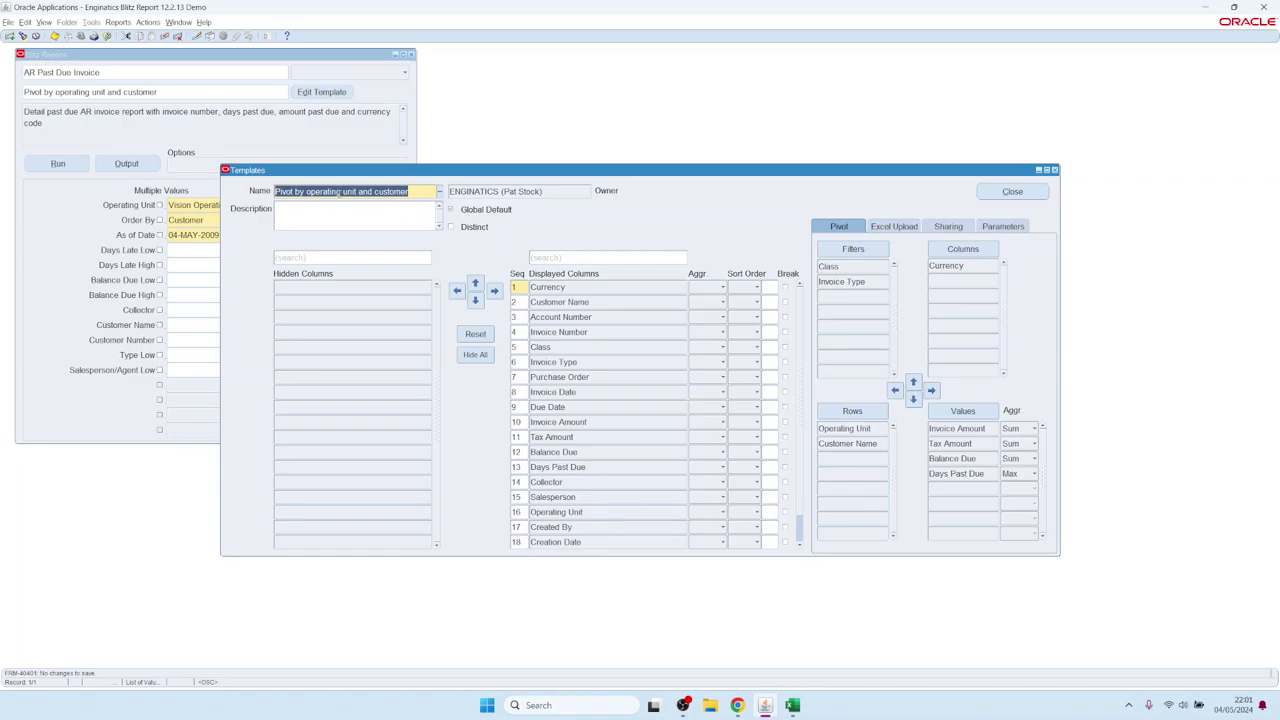
# Query all templates of the report and browse through their records in both directions
pyautogui.click(337, 191)
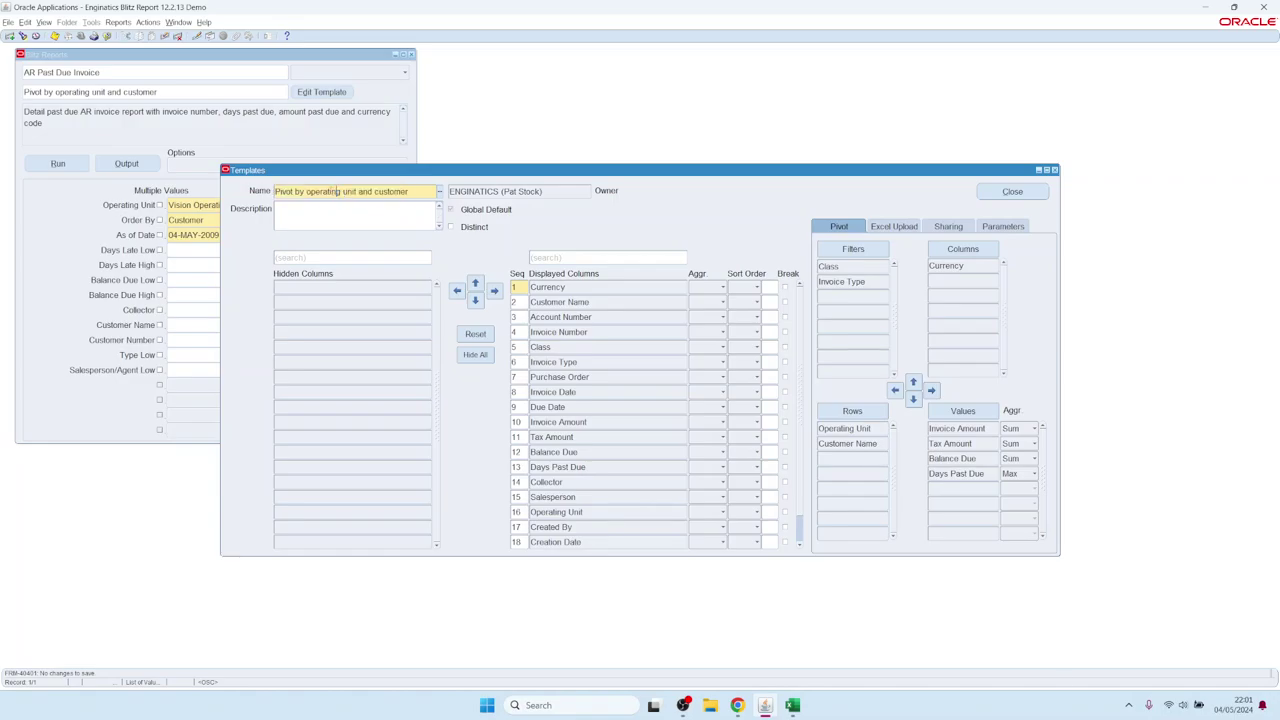
pyautogui.press('F11')
pyautogui.hotkey('ctrl', 'F11')
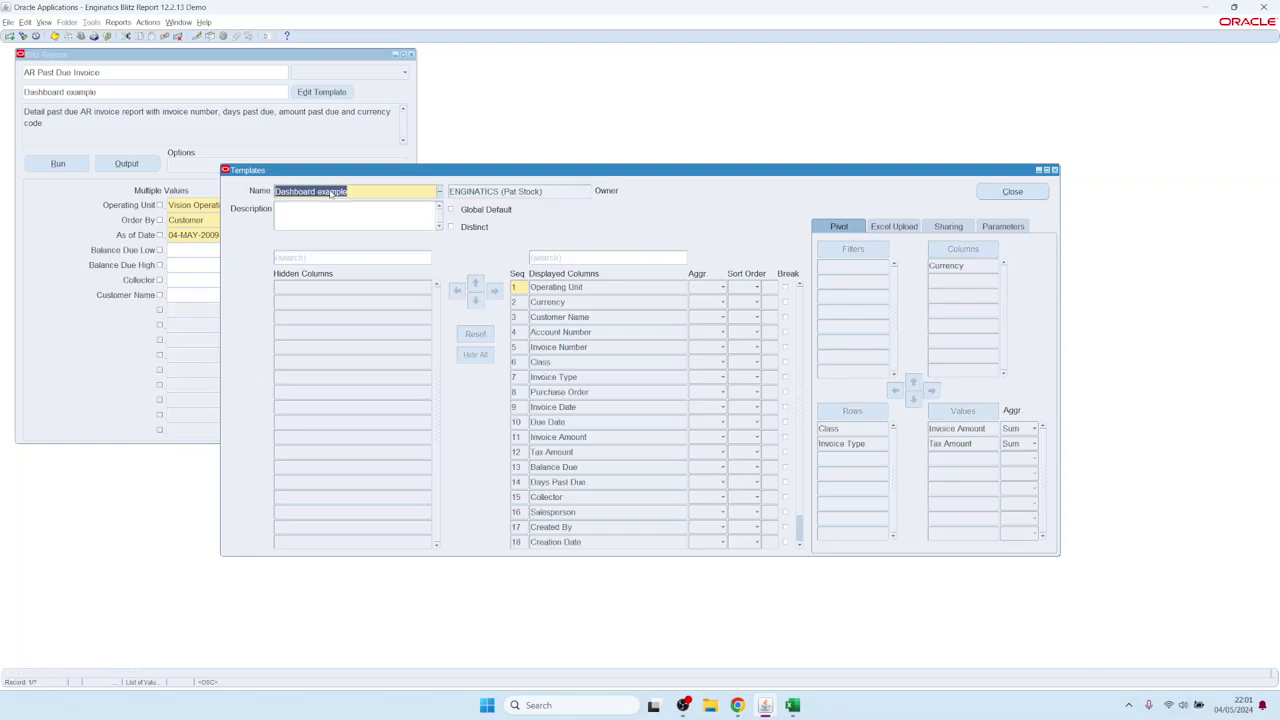
pyautogui.press('Down')
pyautogui.press('Down')
pyautogui.press('Down')
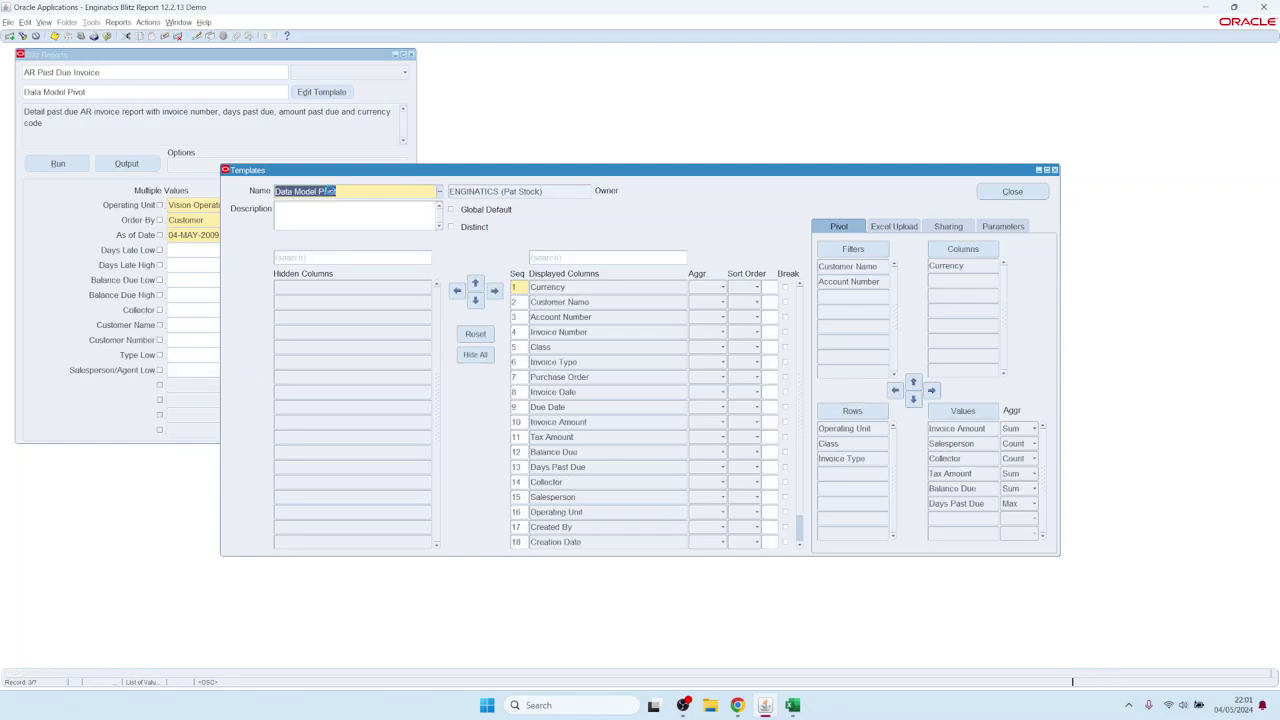
pyautogui.press('Down')
pyautogui.press('Down')
pyautogui.press('Down')
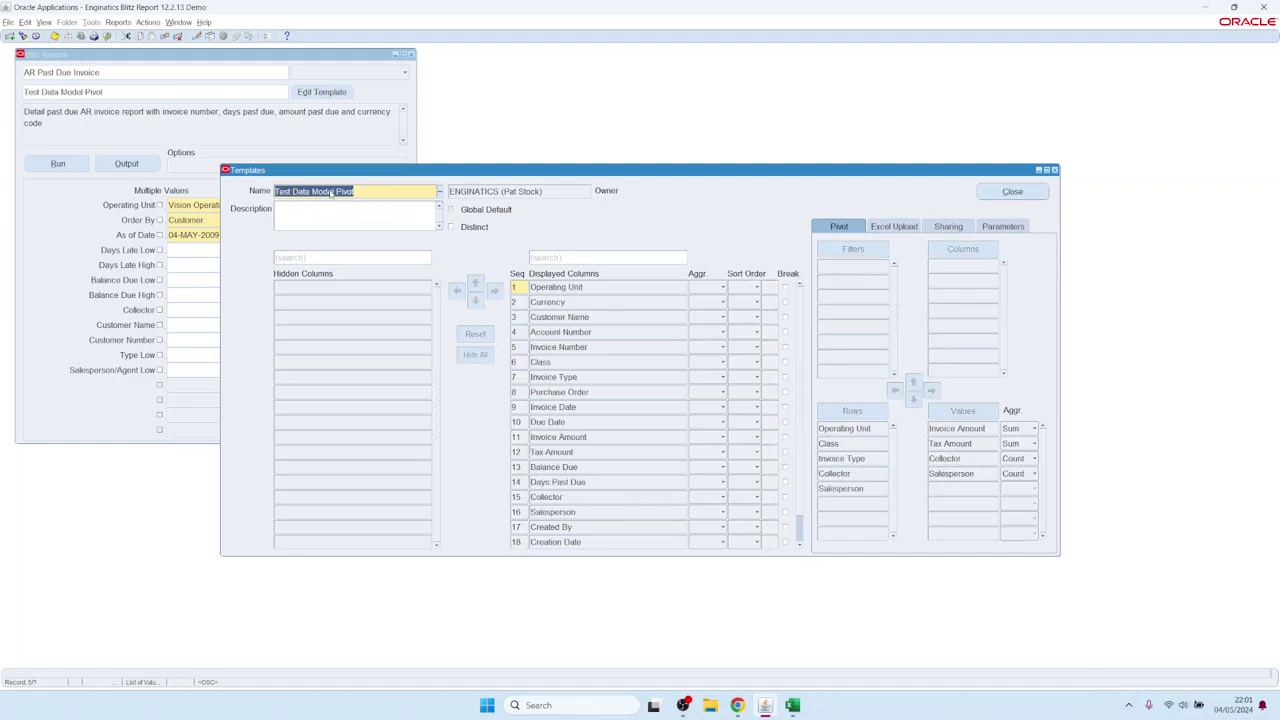
pyautogui.press('Up')
pyautogui.press('Up')
pyautogui.press('Up')
pyautogui.press('Up')
pyautogui.press('Up')
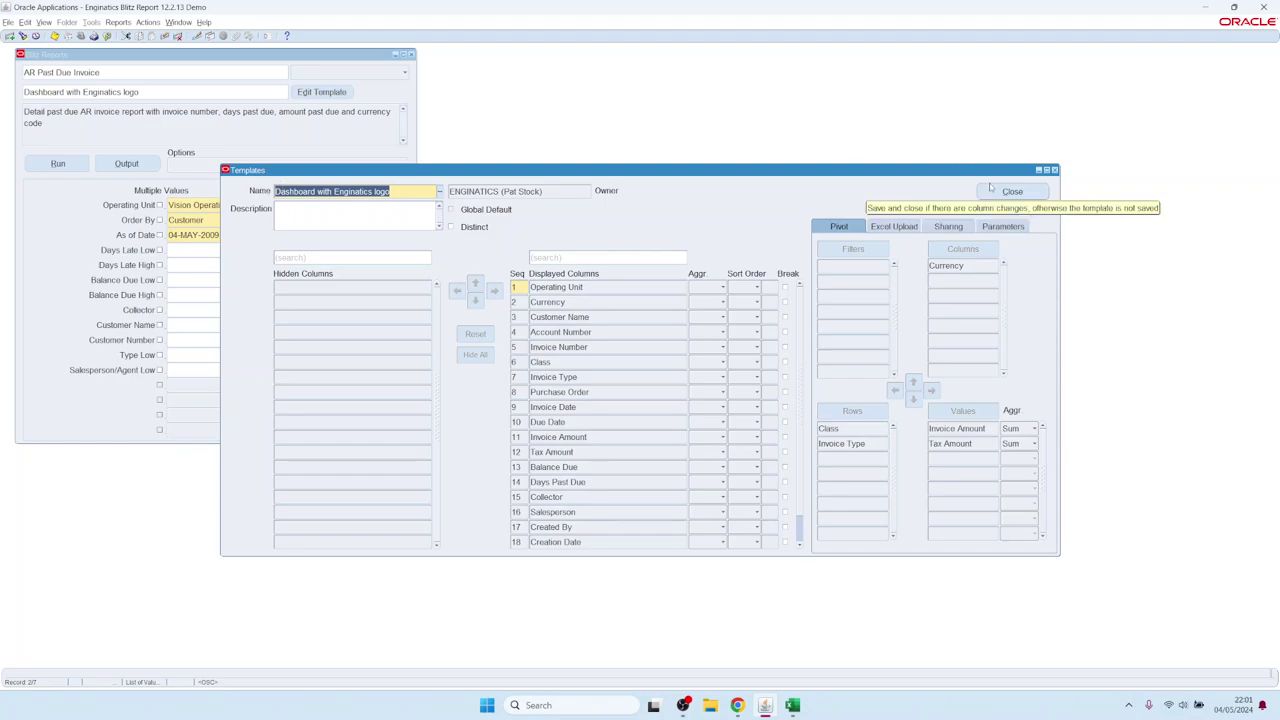
# Create a new template for the AR Past Due Invoice report
pyautogui.click(356, 192)
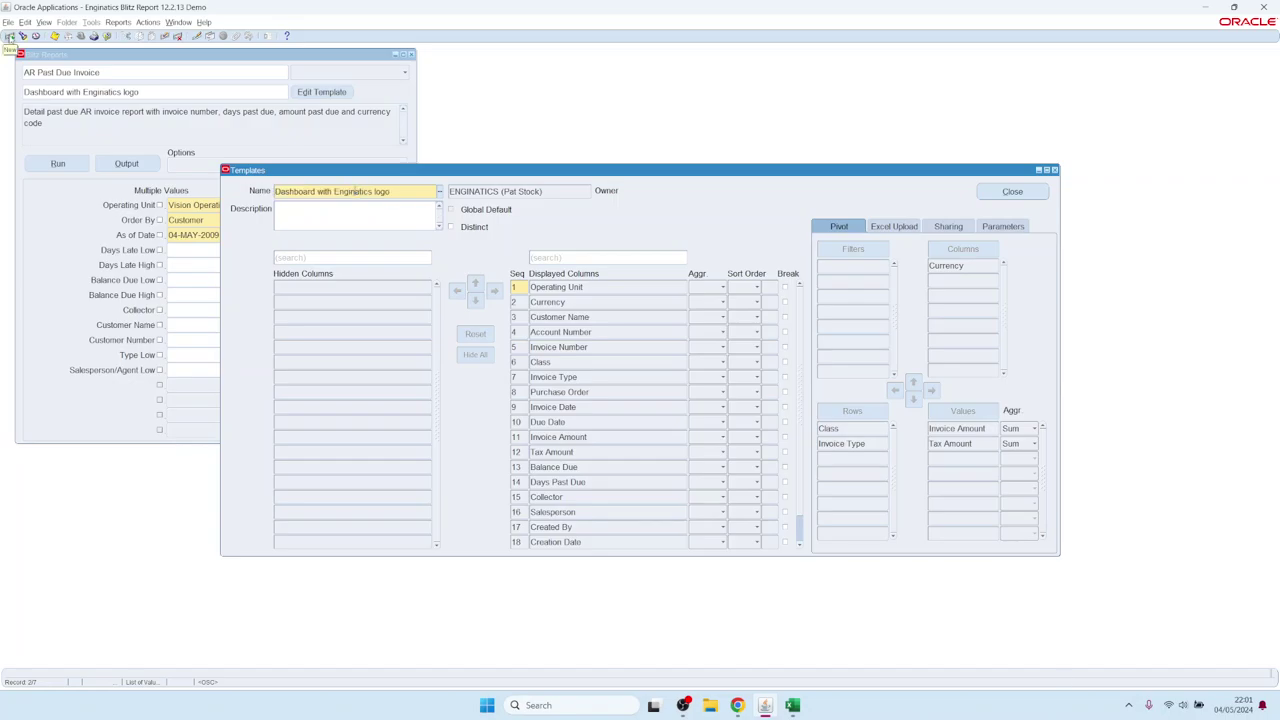
pyautogui.click(9, 37)
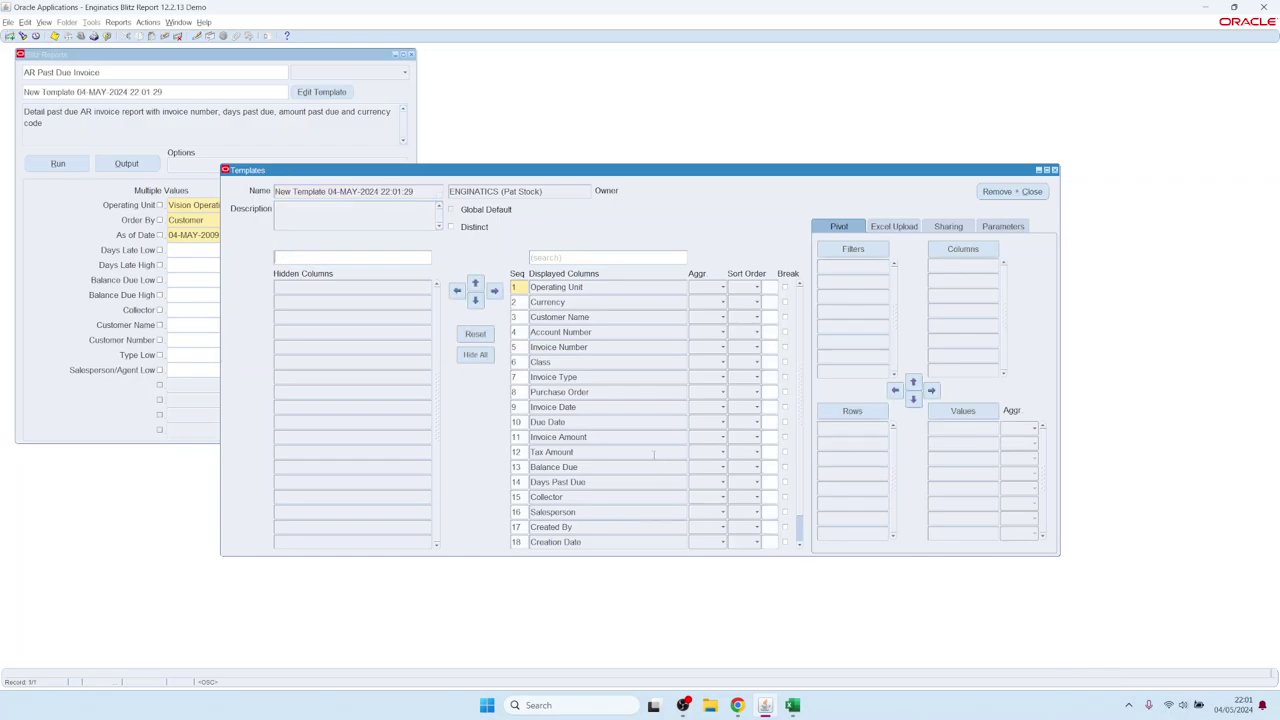
# Try to clear the name of the newly created template
pyautogui.moveTo(398, 193); pyautogui.dragTo(258, 184)
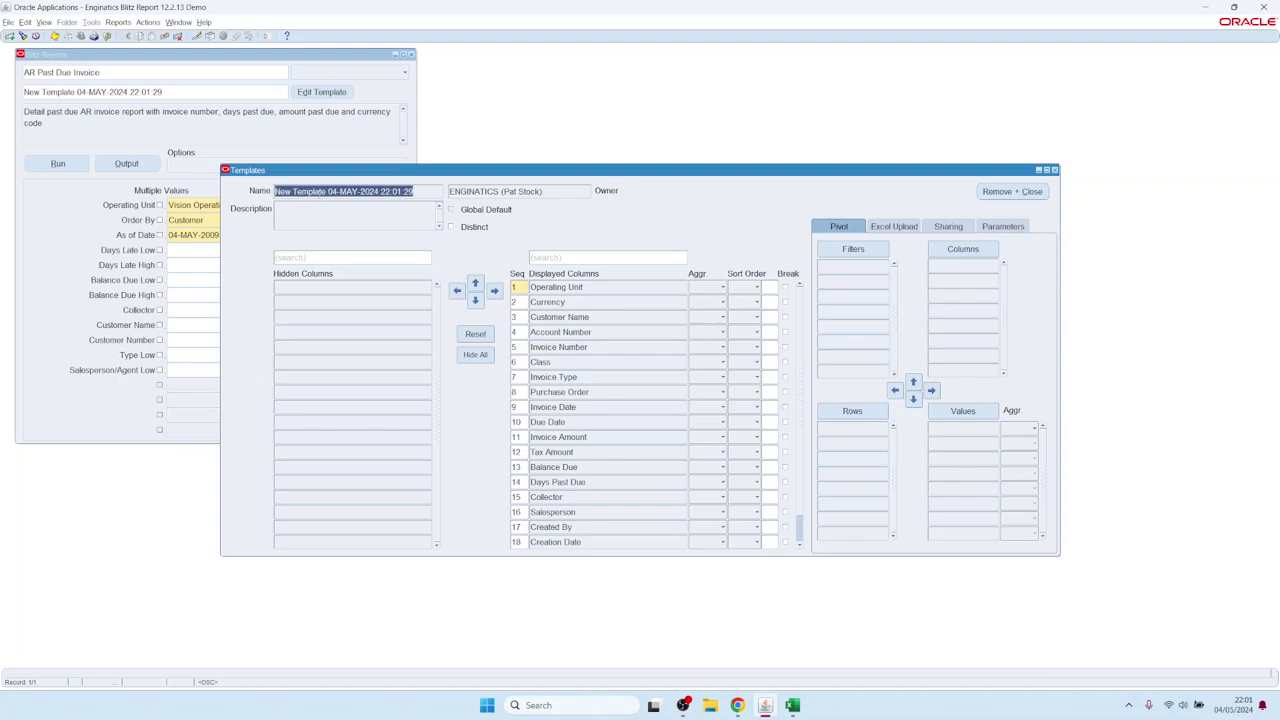
pyautogui.click(321, 192)
pyautogui.press('BackSpace')
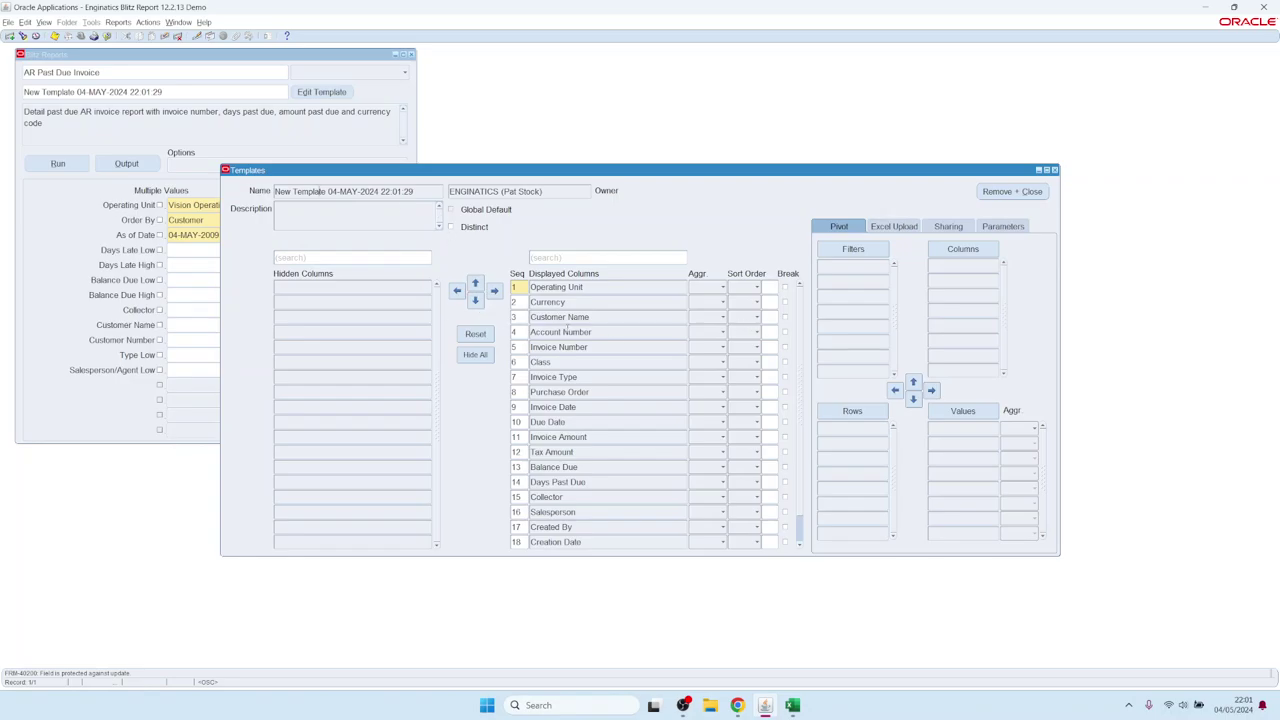
# Move Account Number down three places in the template's displayed columns, below Invoice Type
pyautogui.click(604, 331)
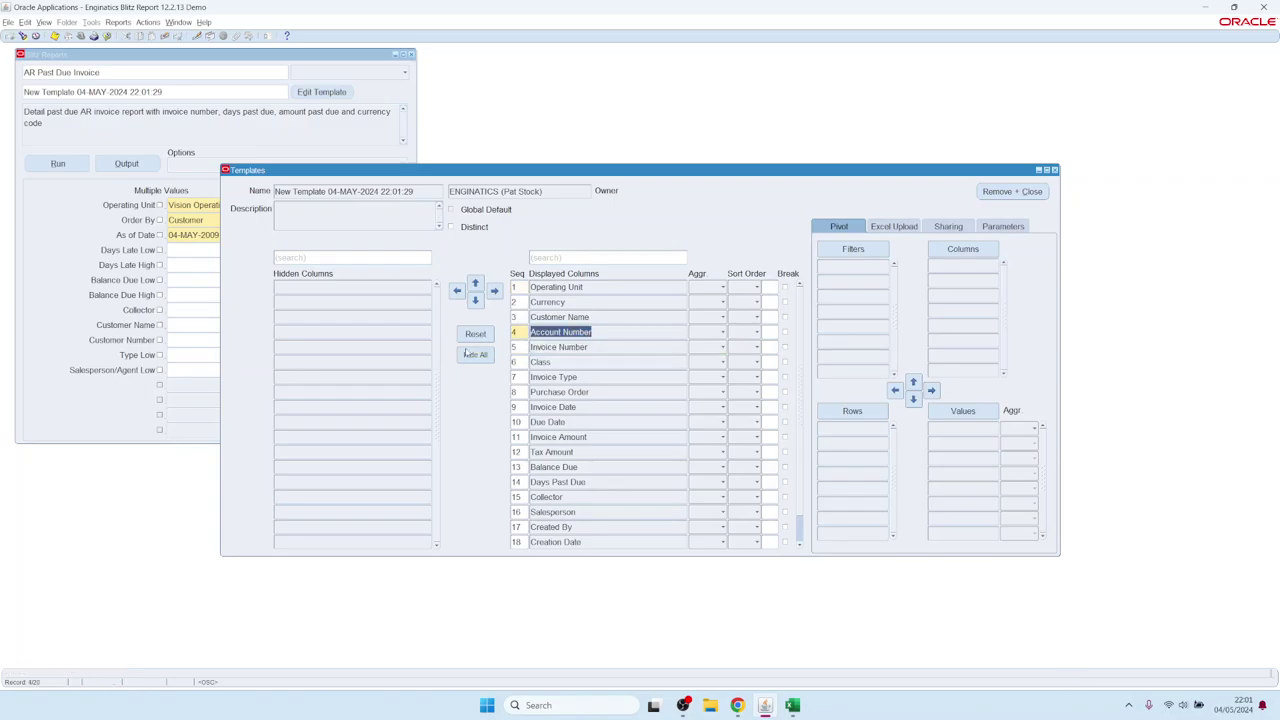
pyautogui.click(476, 301)
pyautogui.click(476, 301)
pyautogui.click(476, 301)
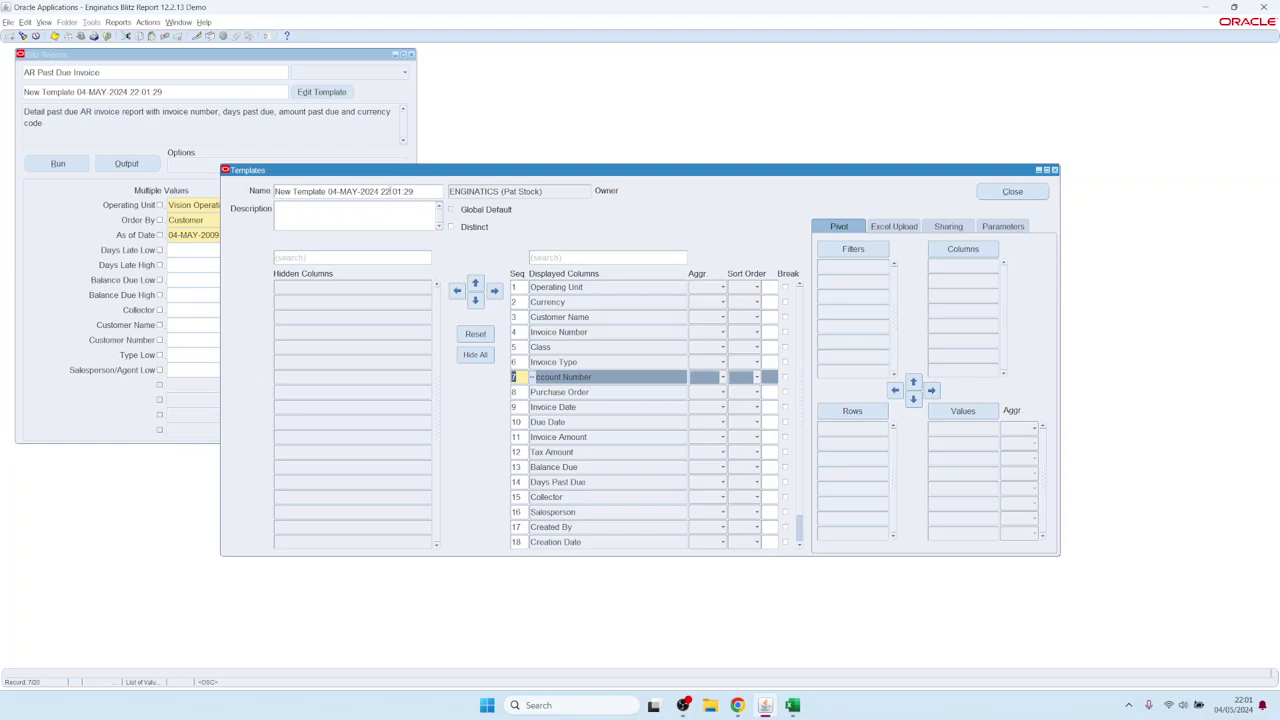
# Rename the new template as Test tempate and close the template editor
pyautogui.click(424, 193)
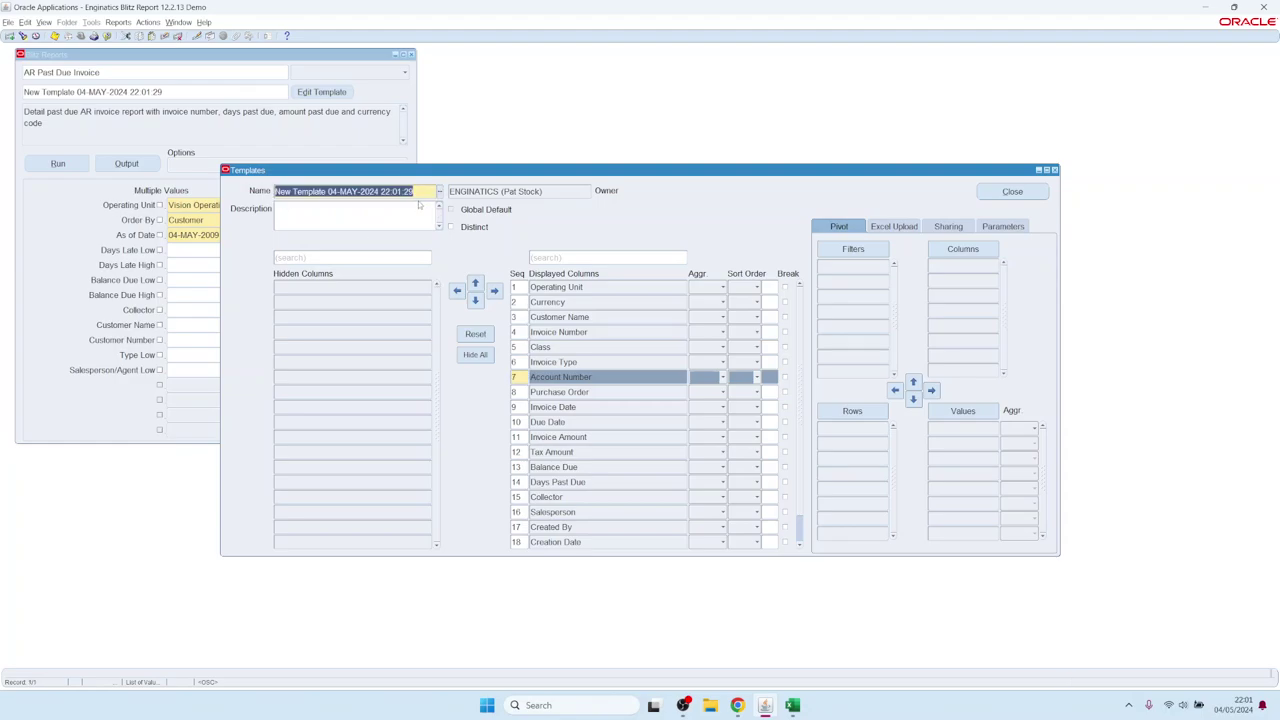
pyautogui.write('Test template')
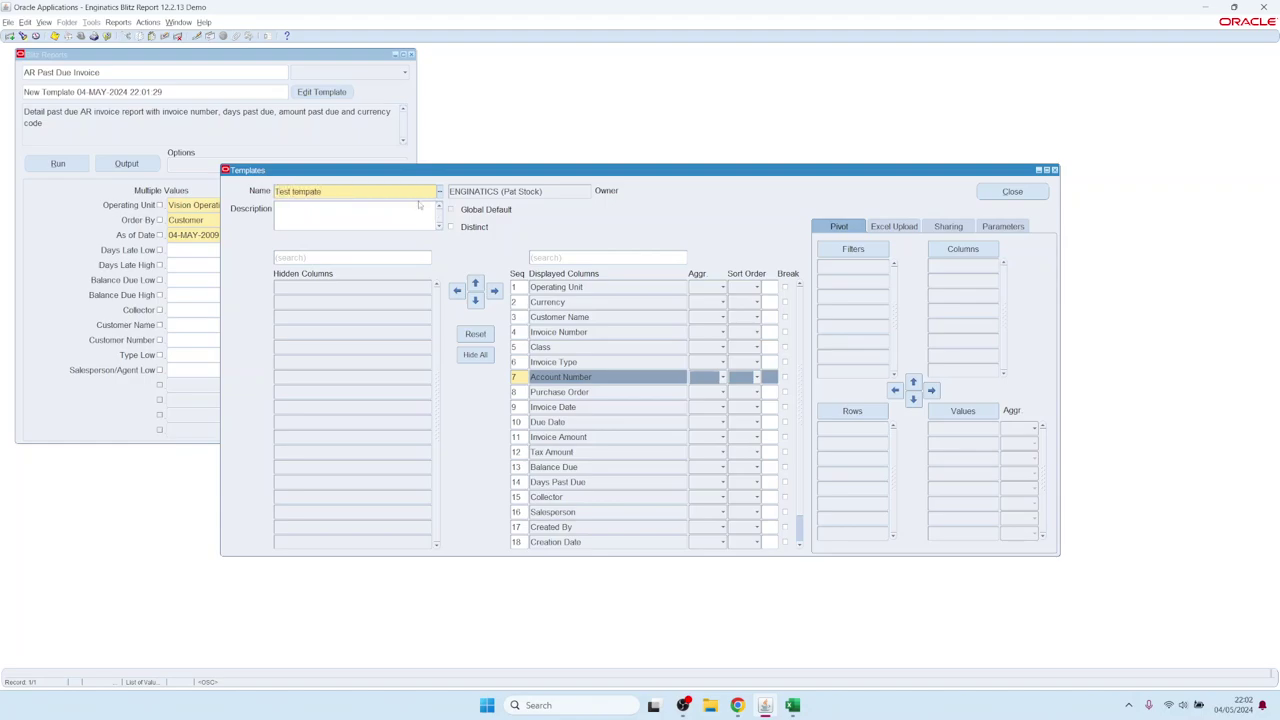
pyautogui.click(1012, 191)
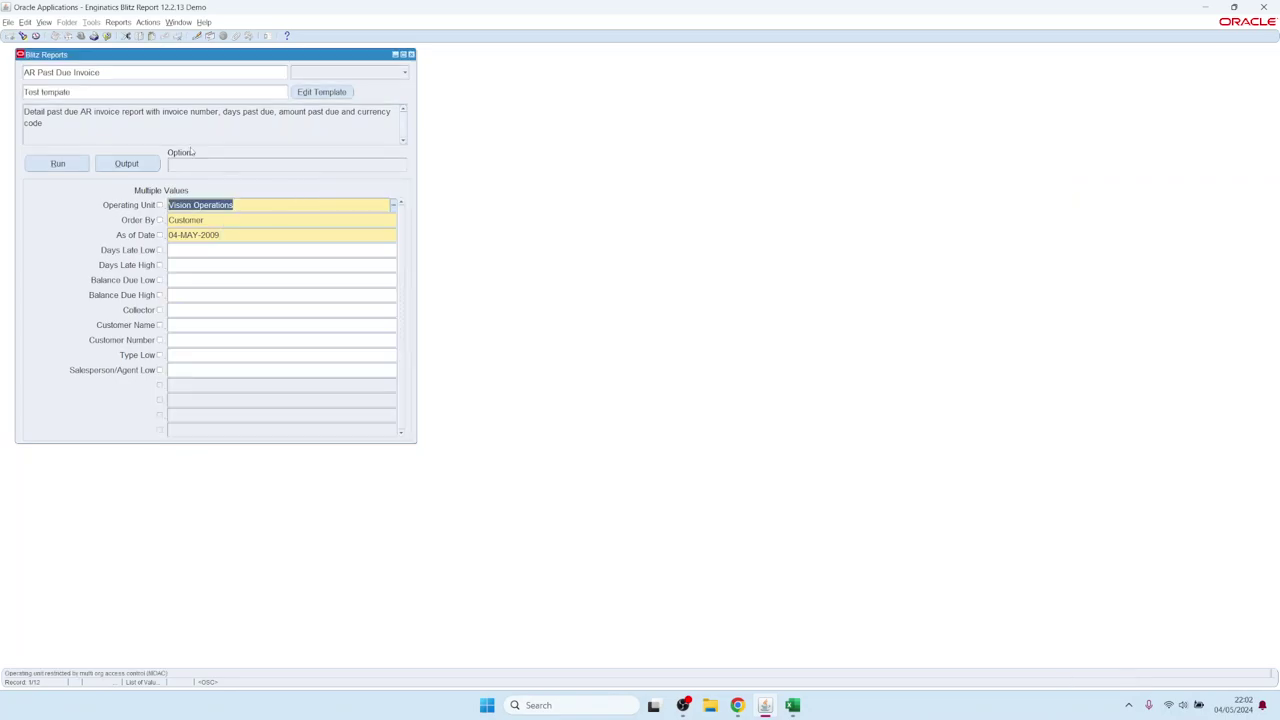
# Create another new template, move Operating Unit down one place, and discard it after resetting its columns
pyautogui.click(161, 94)
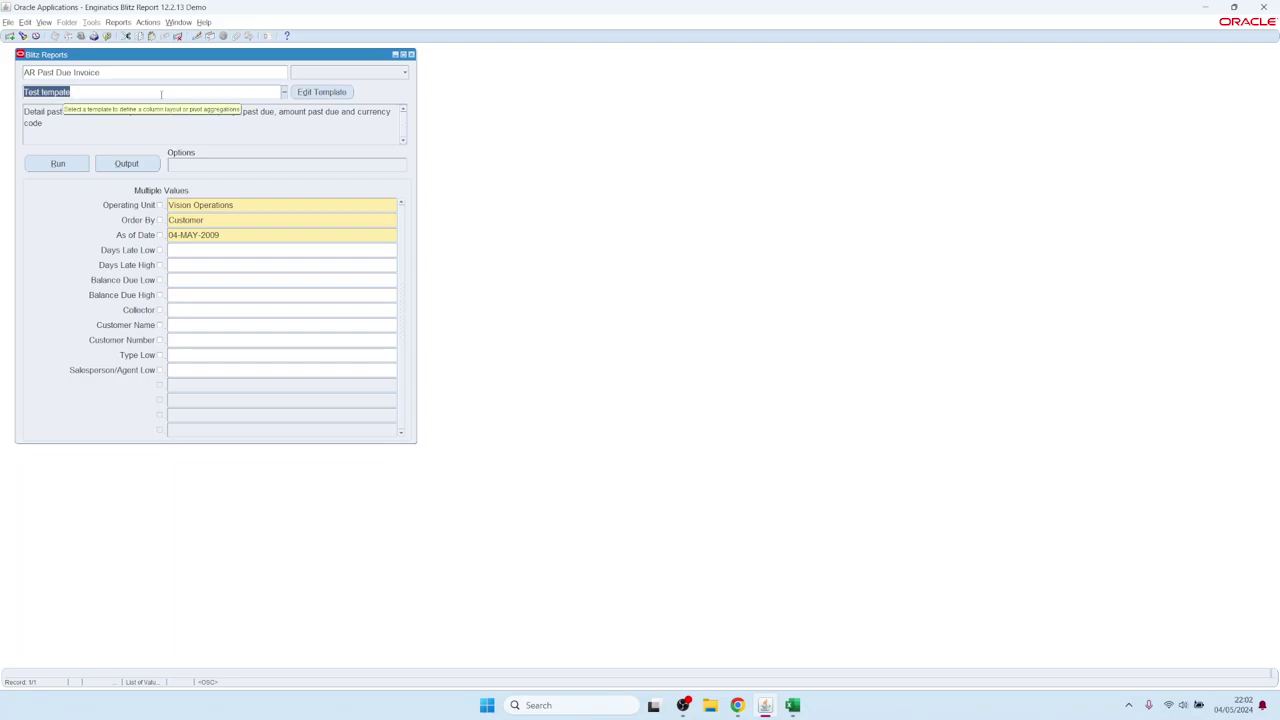
pyautogui.press('Delete')
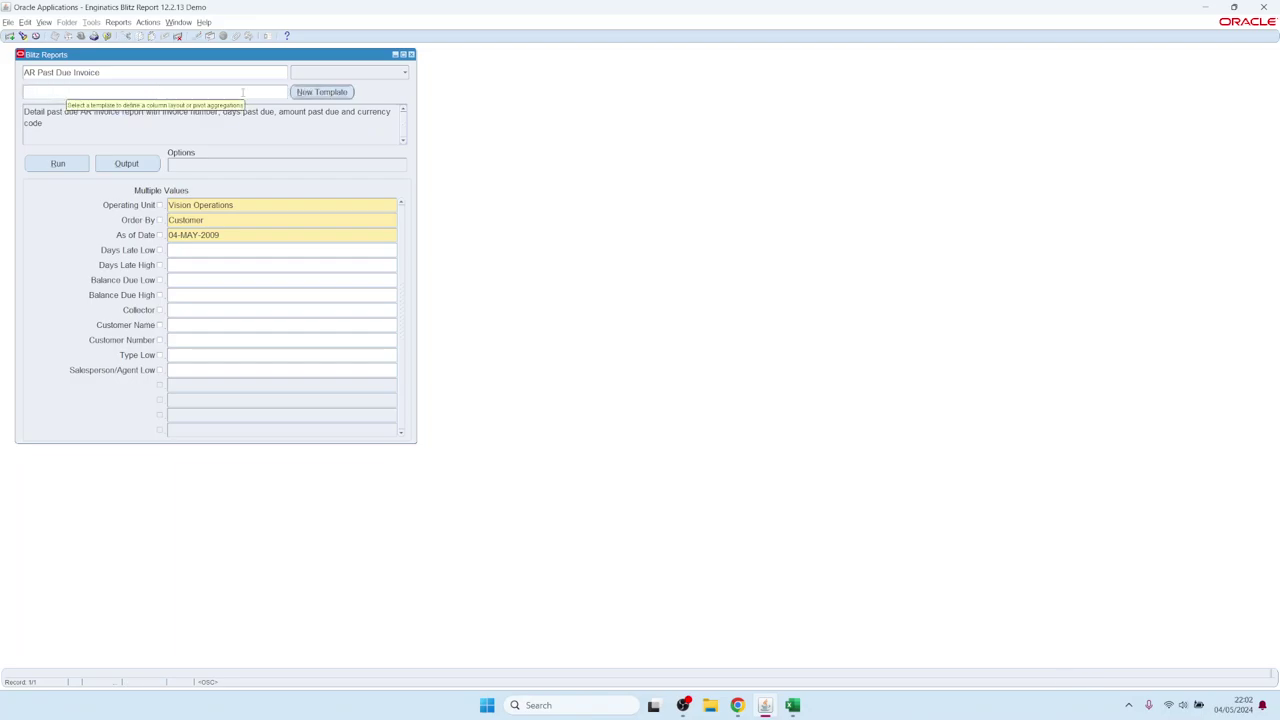
pyautogui.click(322, 92)
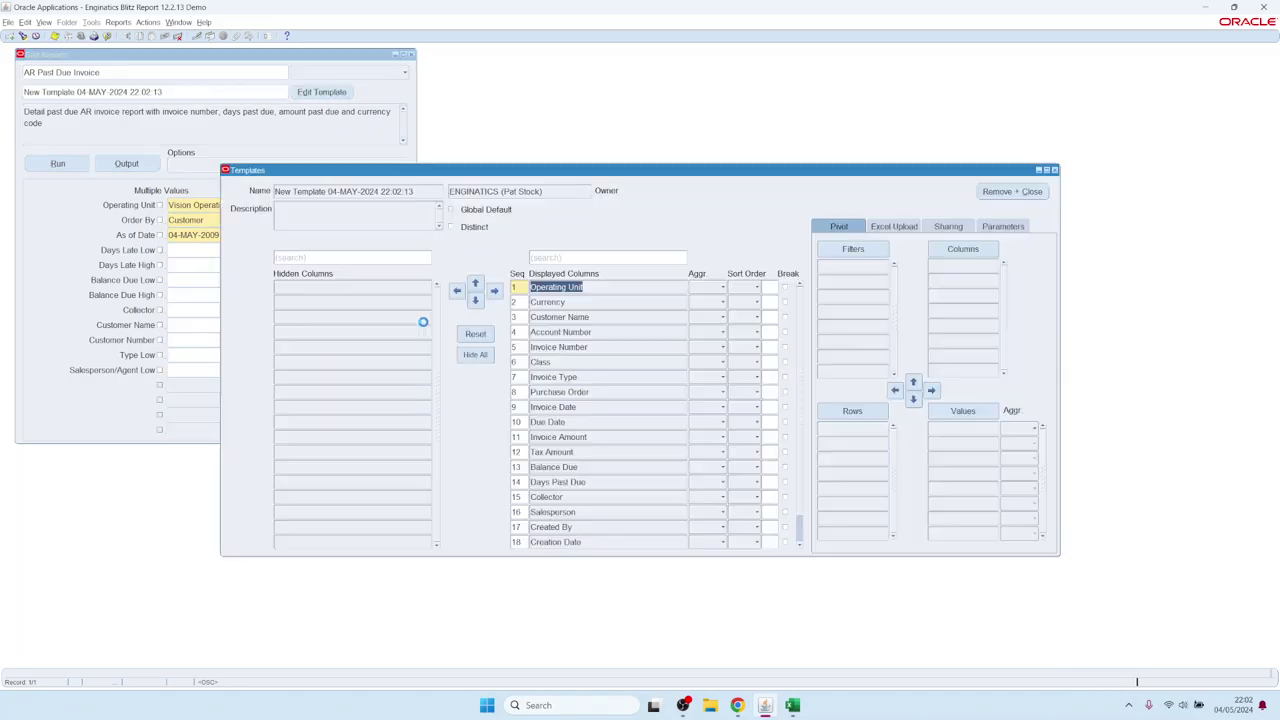
pyautogui.click(475, 299)
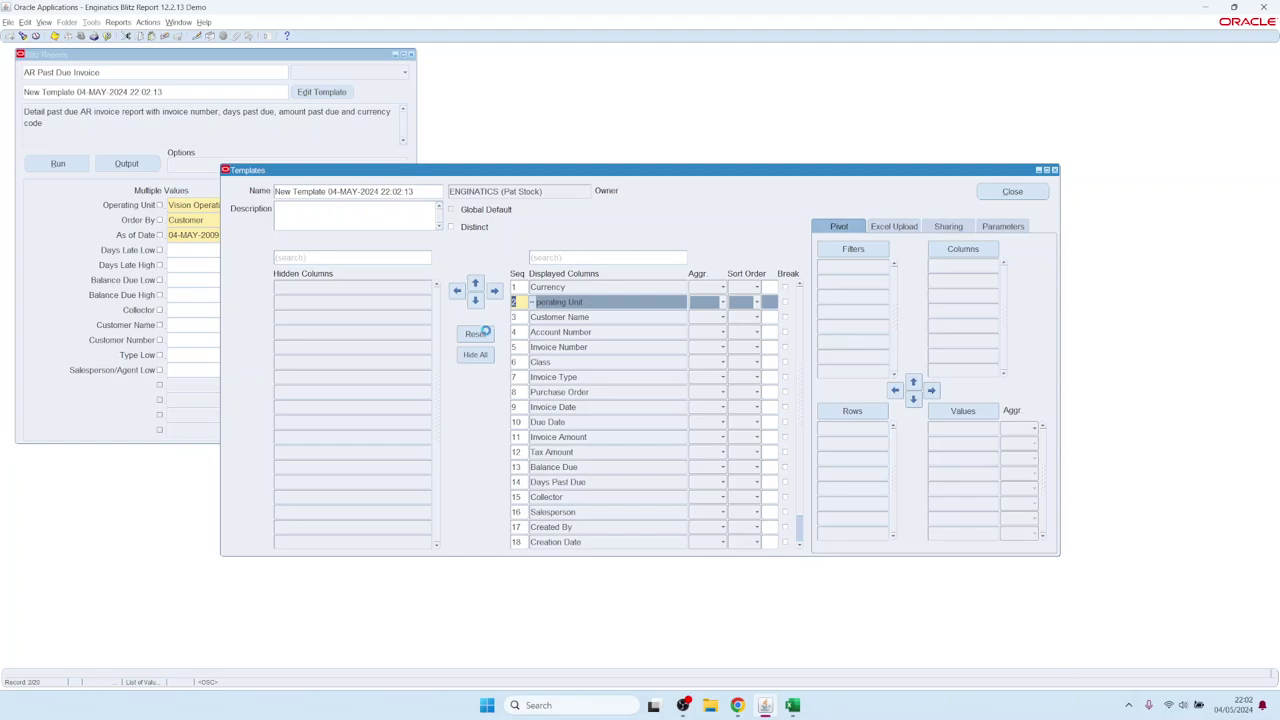
pyautogui.click(475, 333)
pyautogui.click(1012, 191)
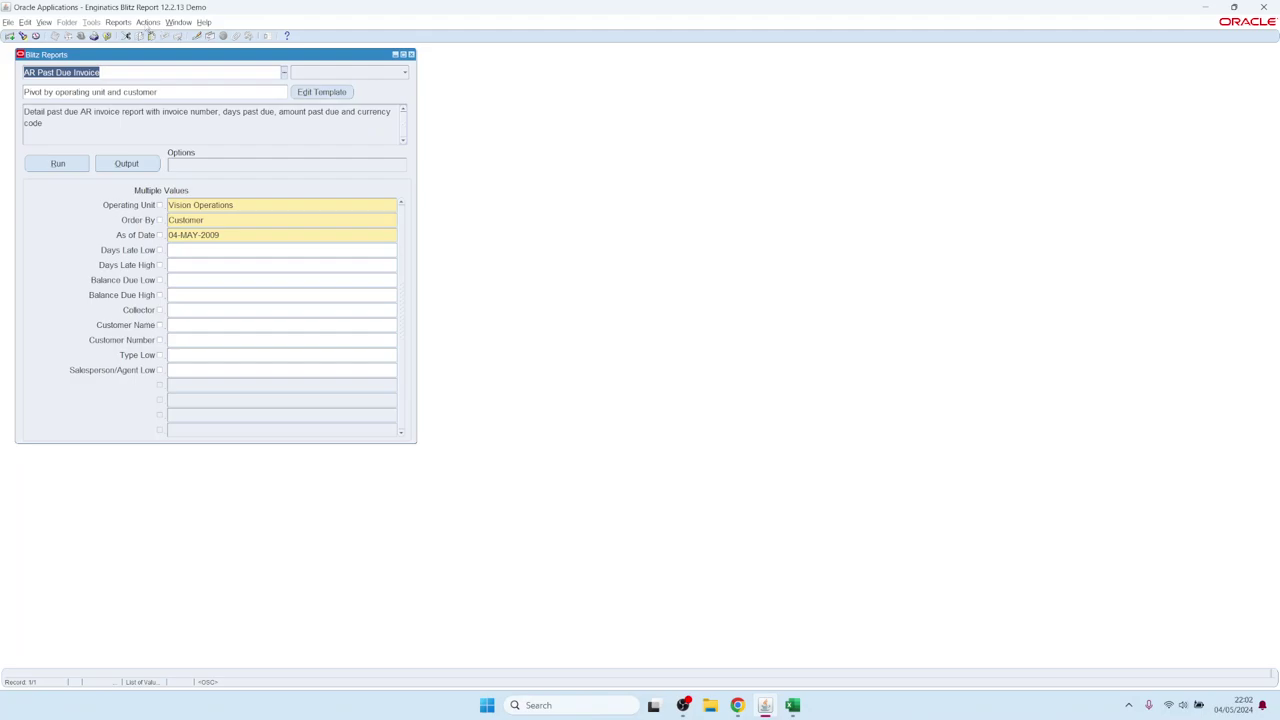
# Select the Dashboard example template for the report and run it
pyautogui.click(148, 24)
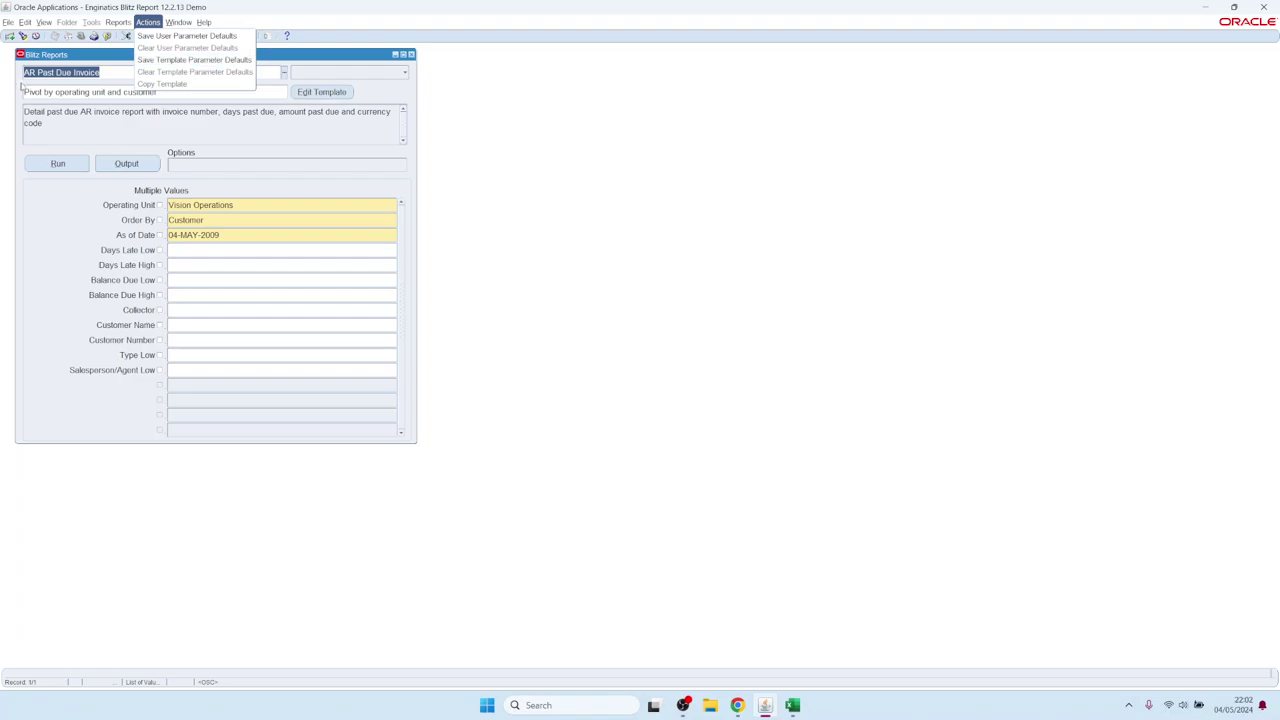
pyautogui.click(74, 93)
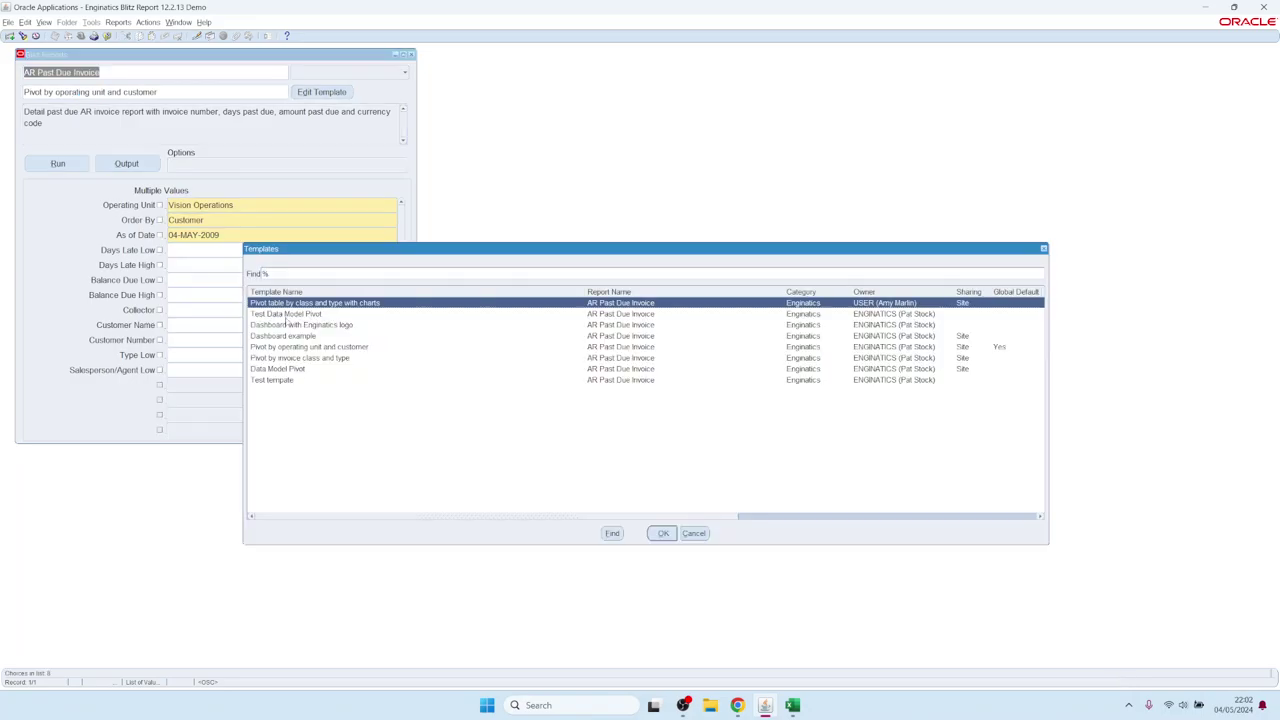
pyautogui.doubleClick(284, 337)
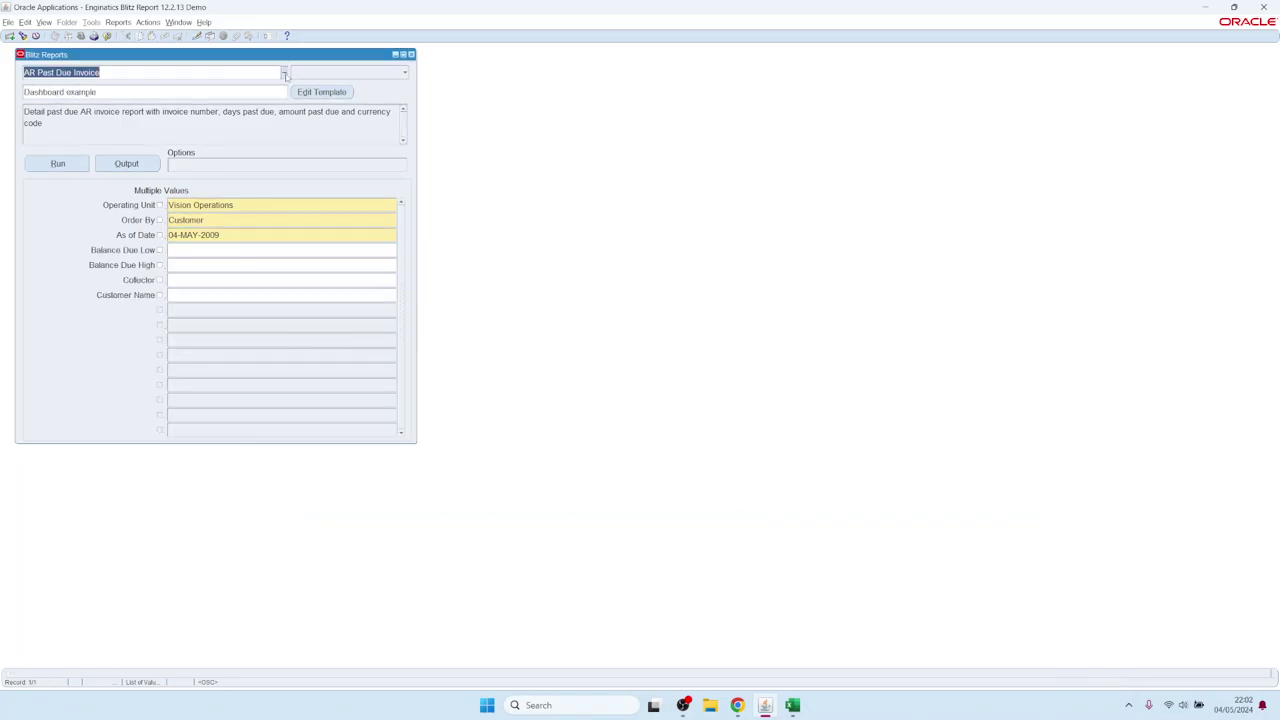
pyautogui.click(73, 168)
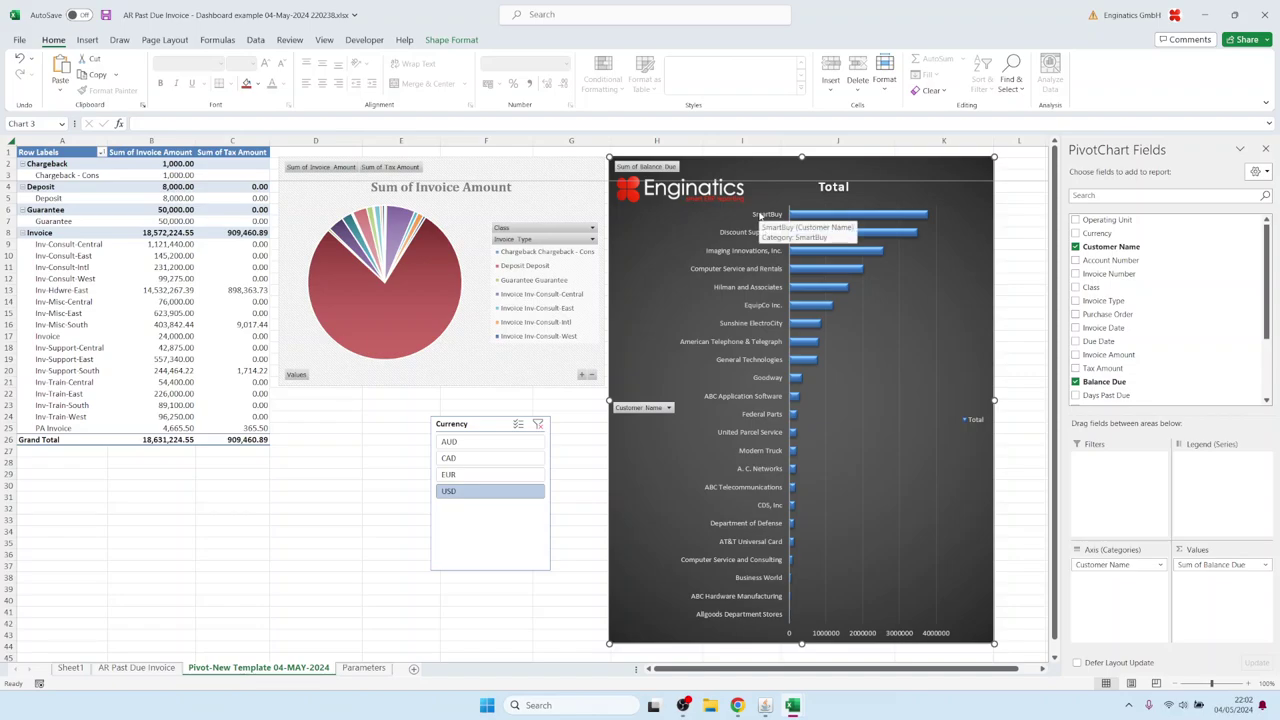
# Copy the customer names from American Telephone & Telegraph to SmartBuy (A19:A26) in the Sheet1 pivot table
pyautogui.click(136, 667)
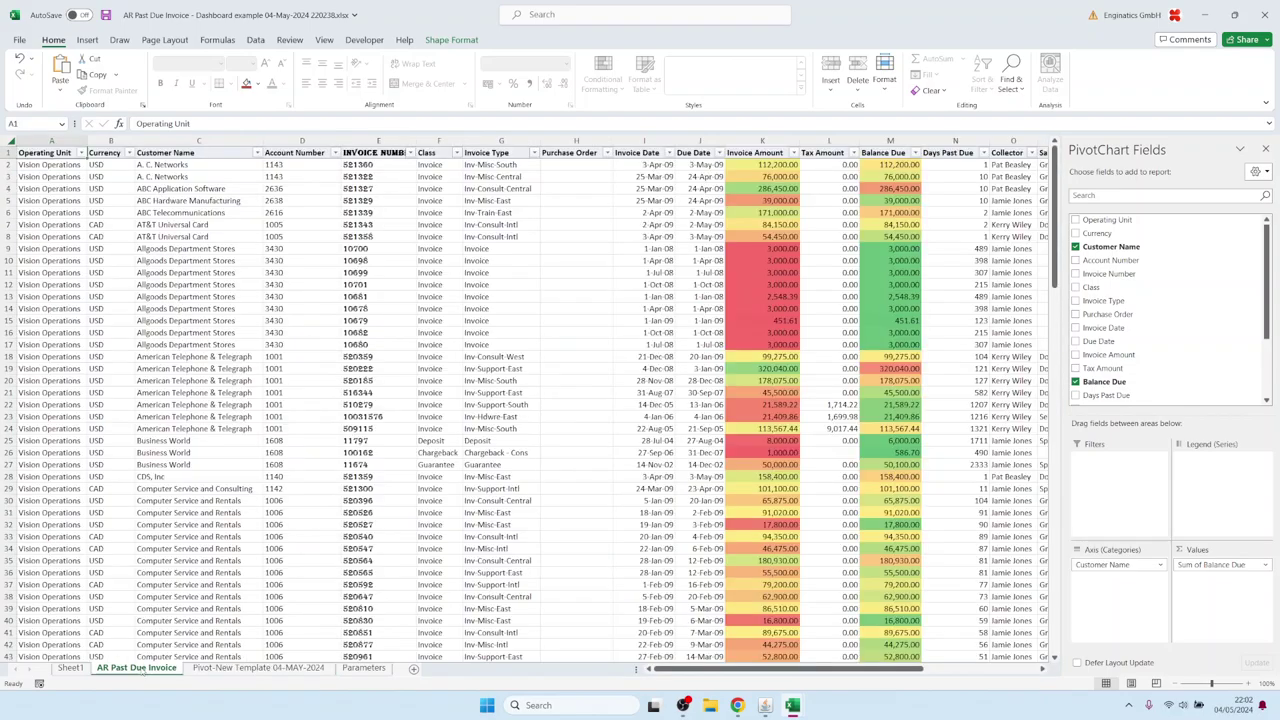
pyautogui.click(70, 667)
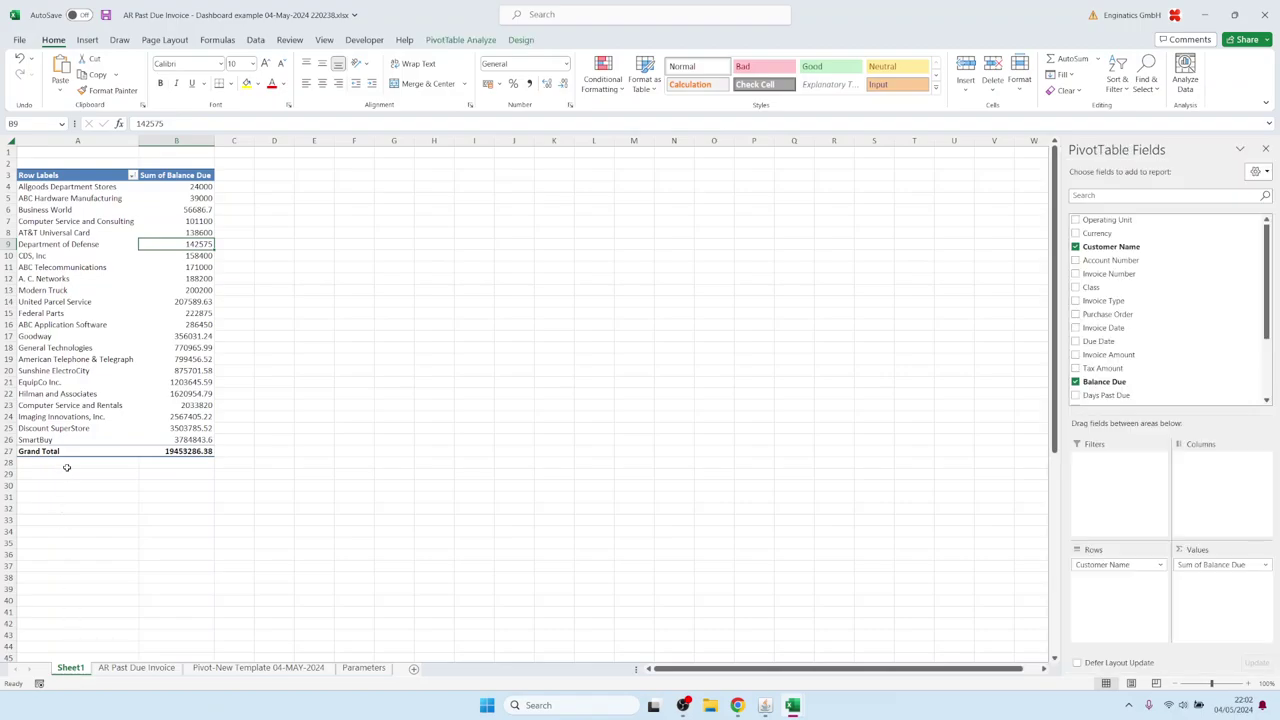
pyautogui.moveTo(55, 359); pyautogui.dragTo(50, 437)
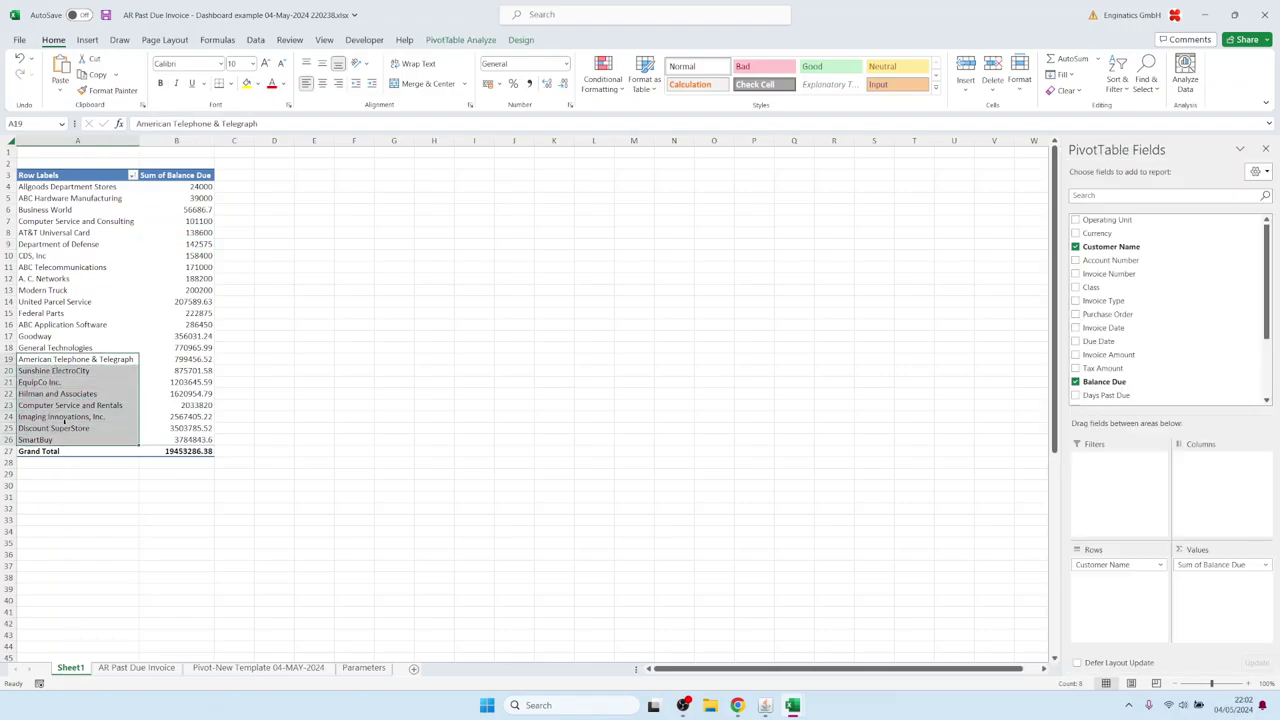
pyautogui.hotkey('ctrl', 'c')
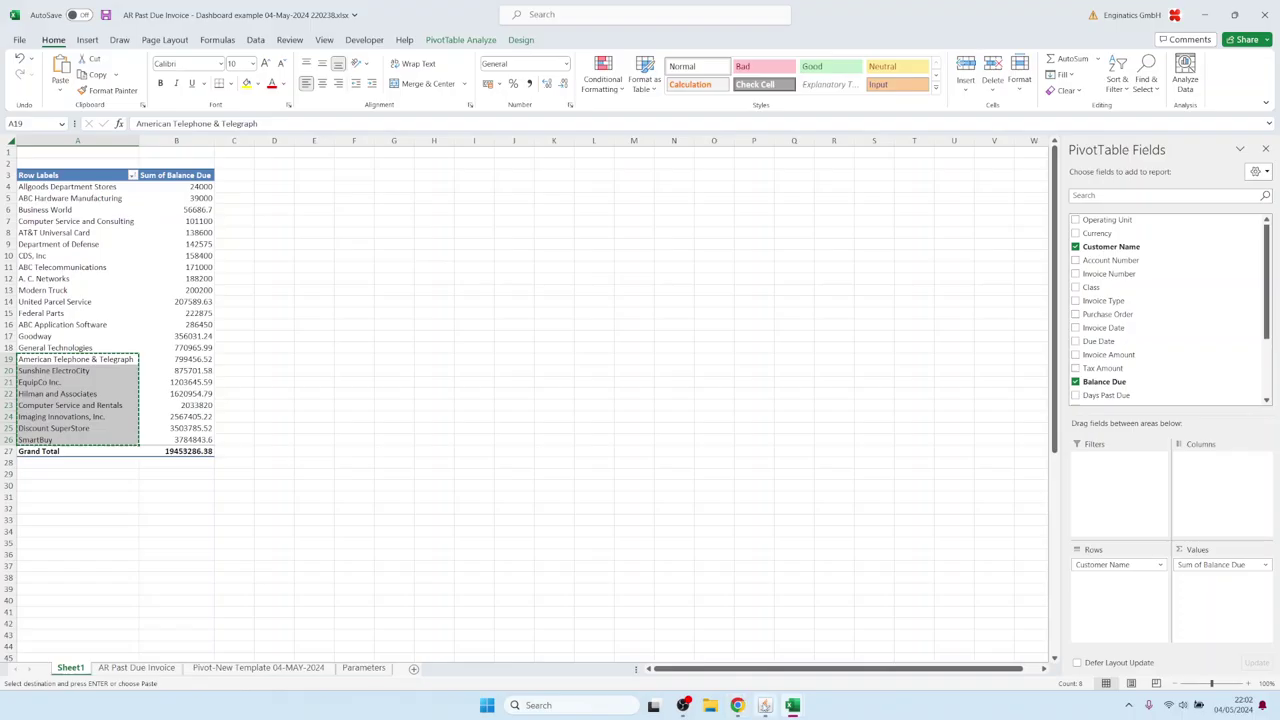
# In Oracle Applications, allow multiple values for the Customer Name parameter and paste the copied customer names into it
pyautogui.click(763, 705)
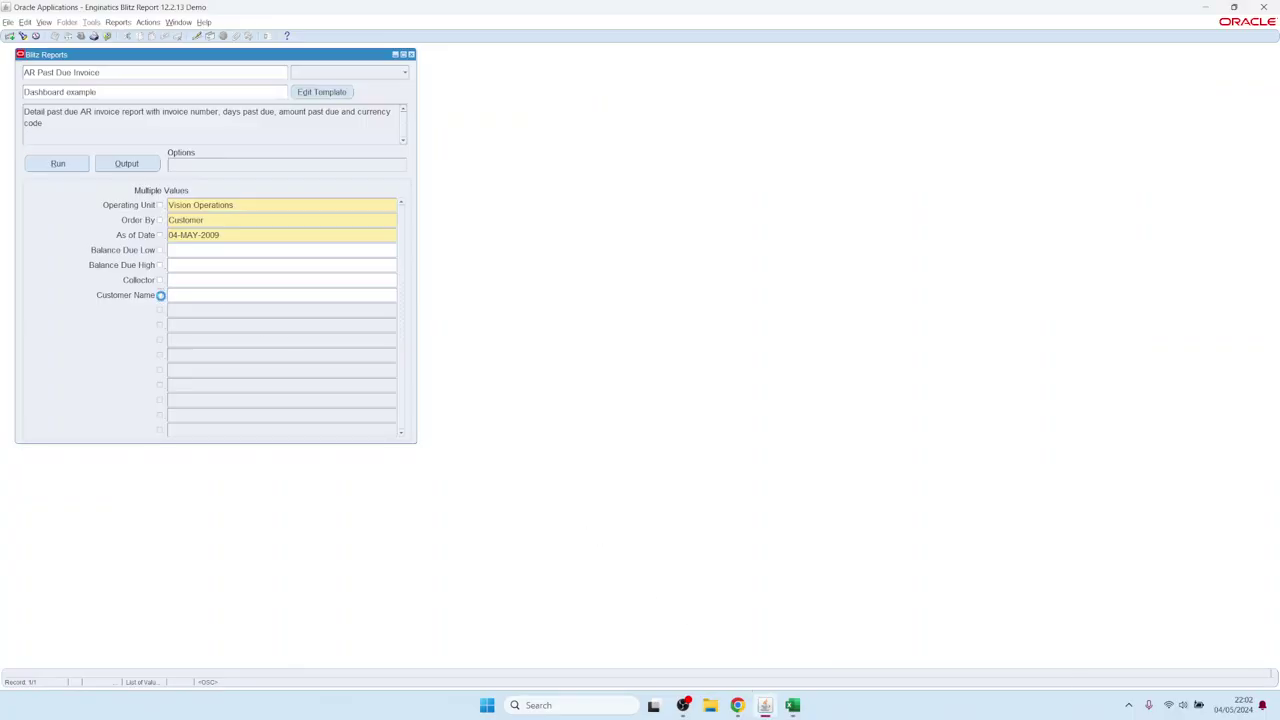
pyautogui.click(159, 295)
pyautogui.doubleClick(182, 295)
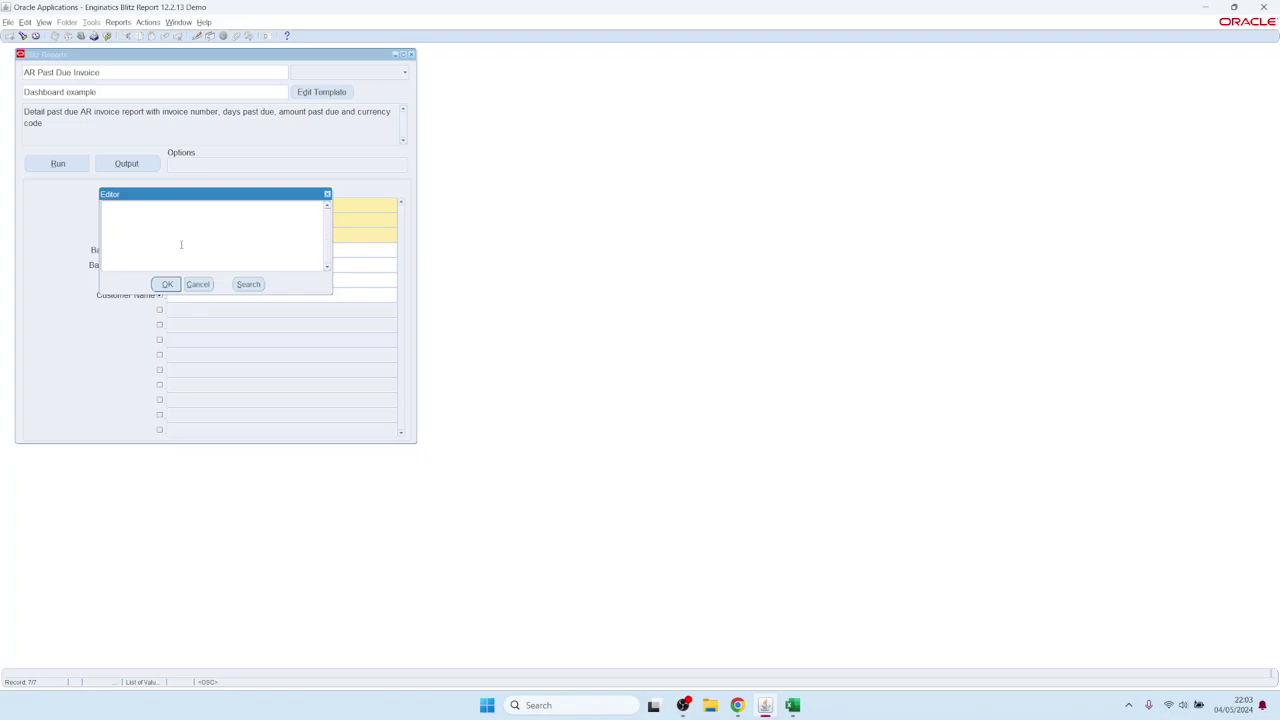
pyautogui.hotkey('ctrl', 'v')
pyautogui.click(167, 284)
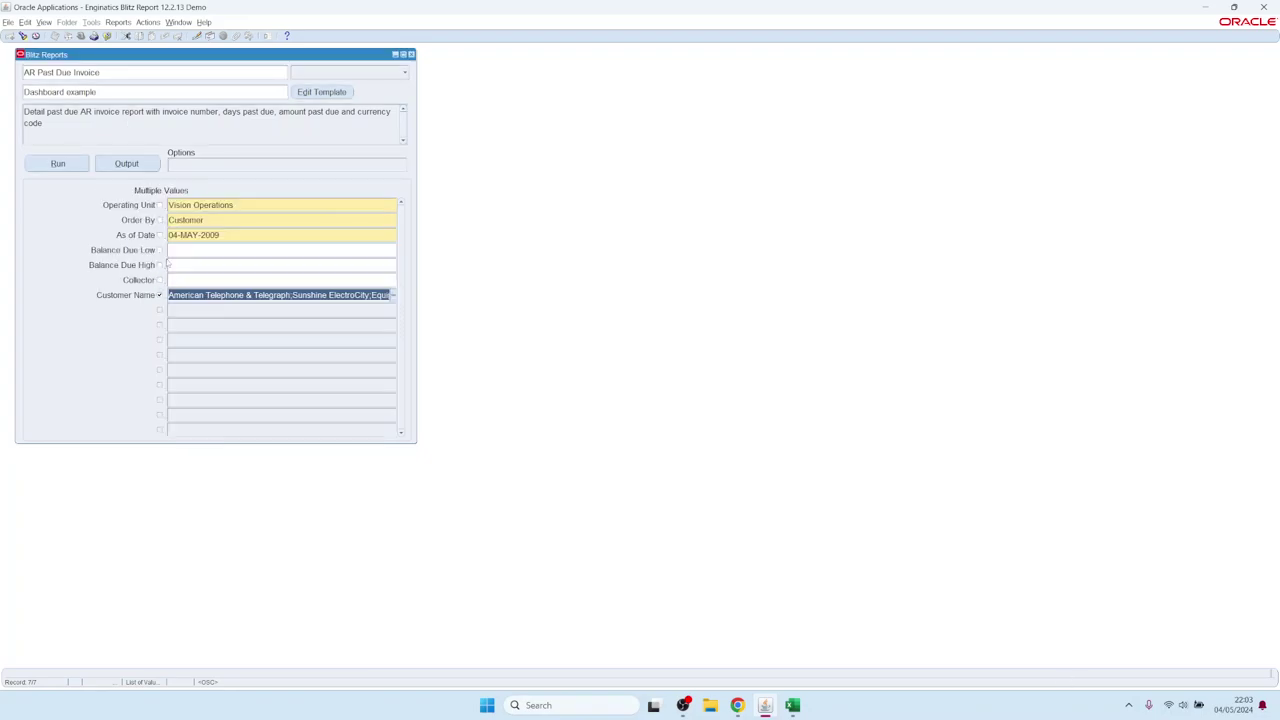
# Run the report for the pasted customers, view the Excel dashboard, and return to Oracle Applications
pyautogui.click(74, 163)
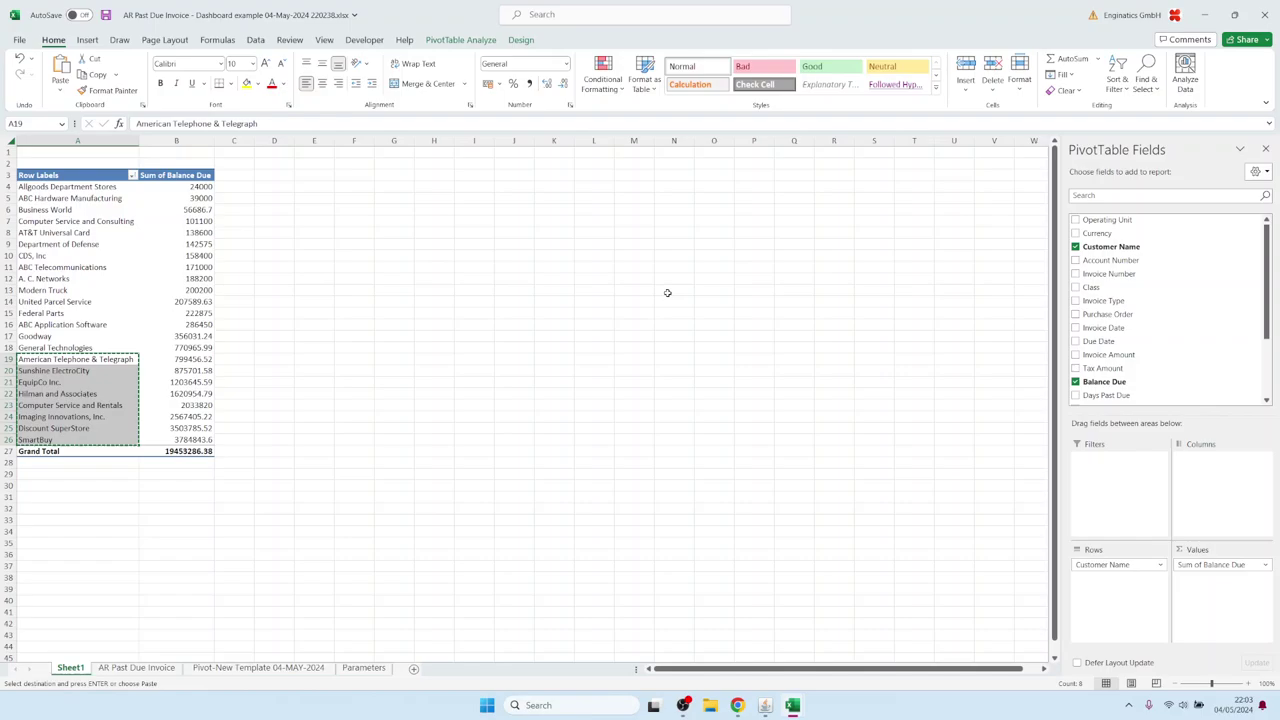
pyautogui.click(628, 298)
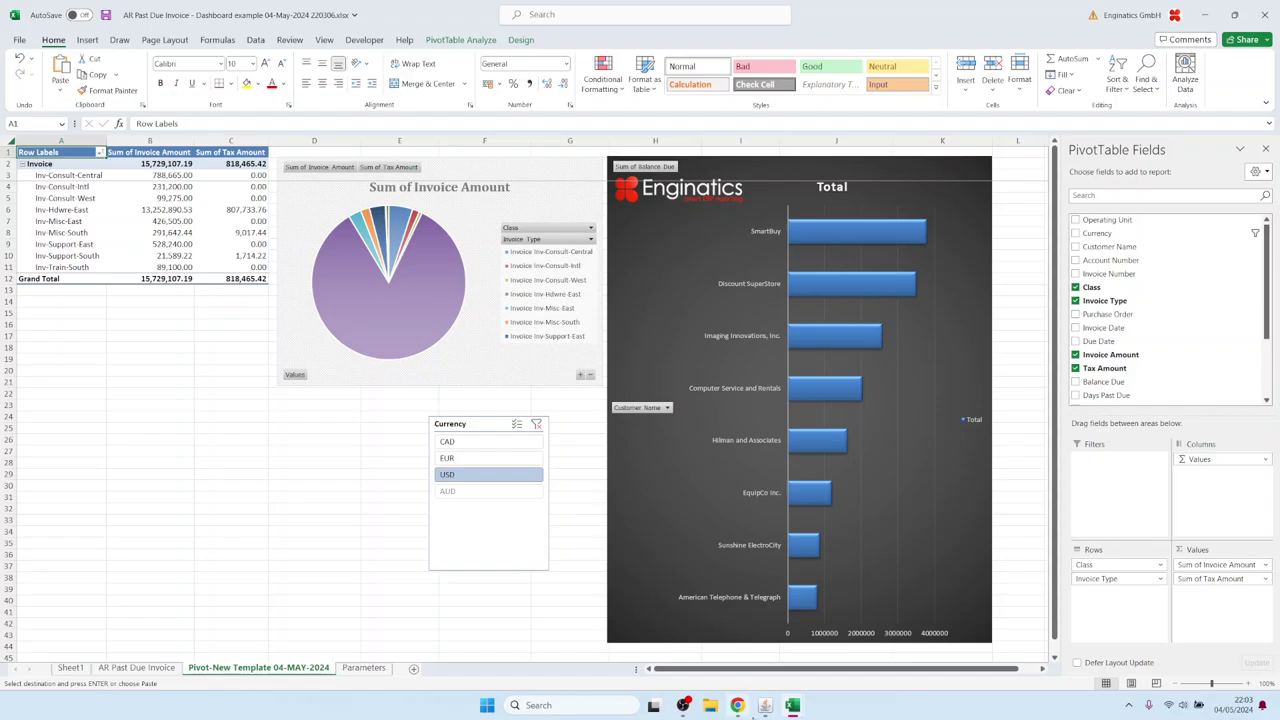
pyautogui.click(765, 706)
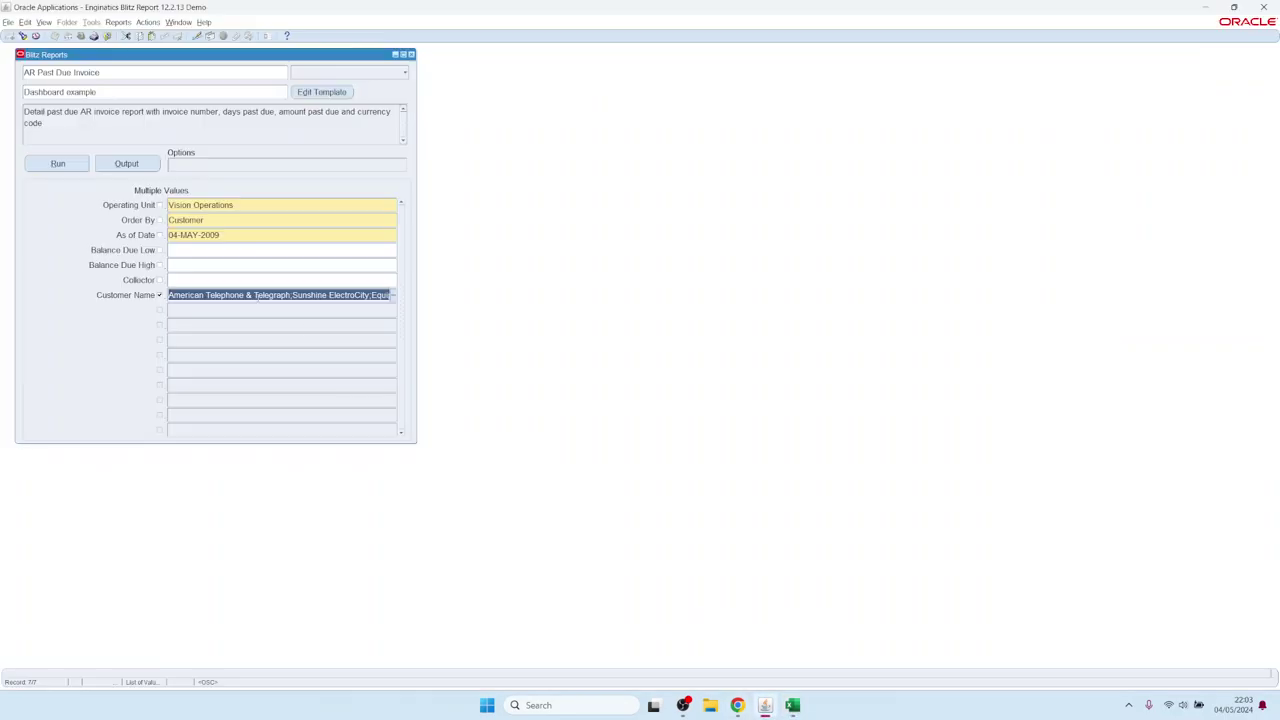
# Check the pasted customer list and save the current parameter values as the template's parameter defaults
pyautogui.moveTo(169, 295); pyautogui.dragTo(313, 284)
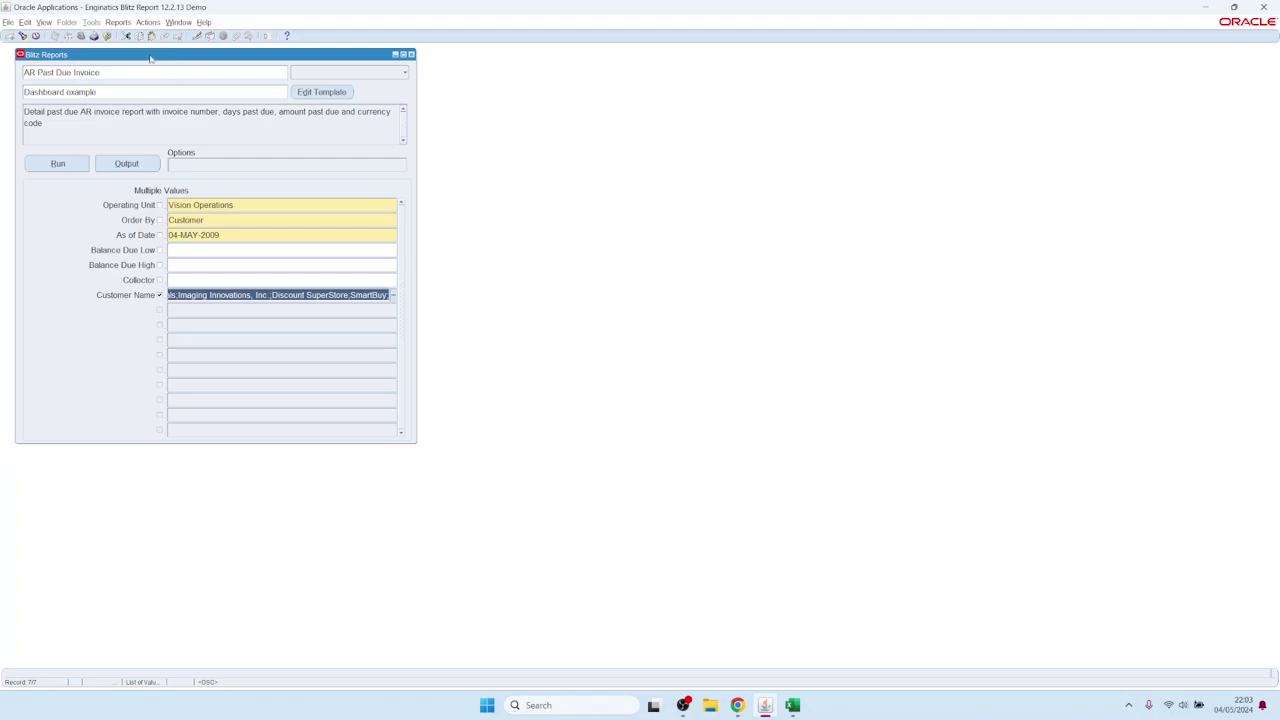
pyautogui.click(148, 22)
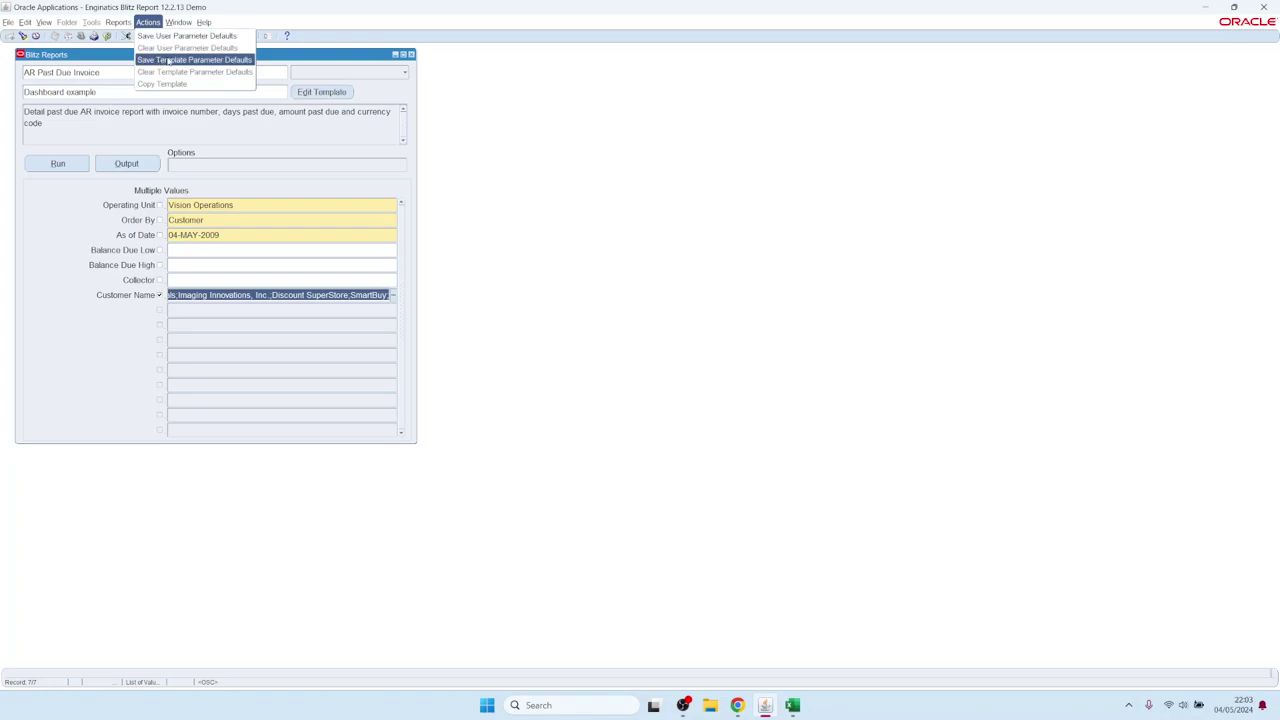
pyautogui.click(171, 60)
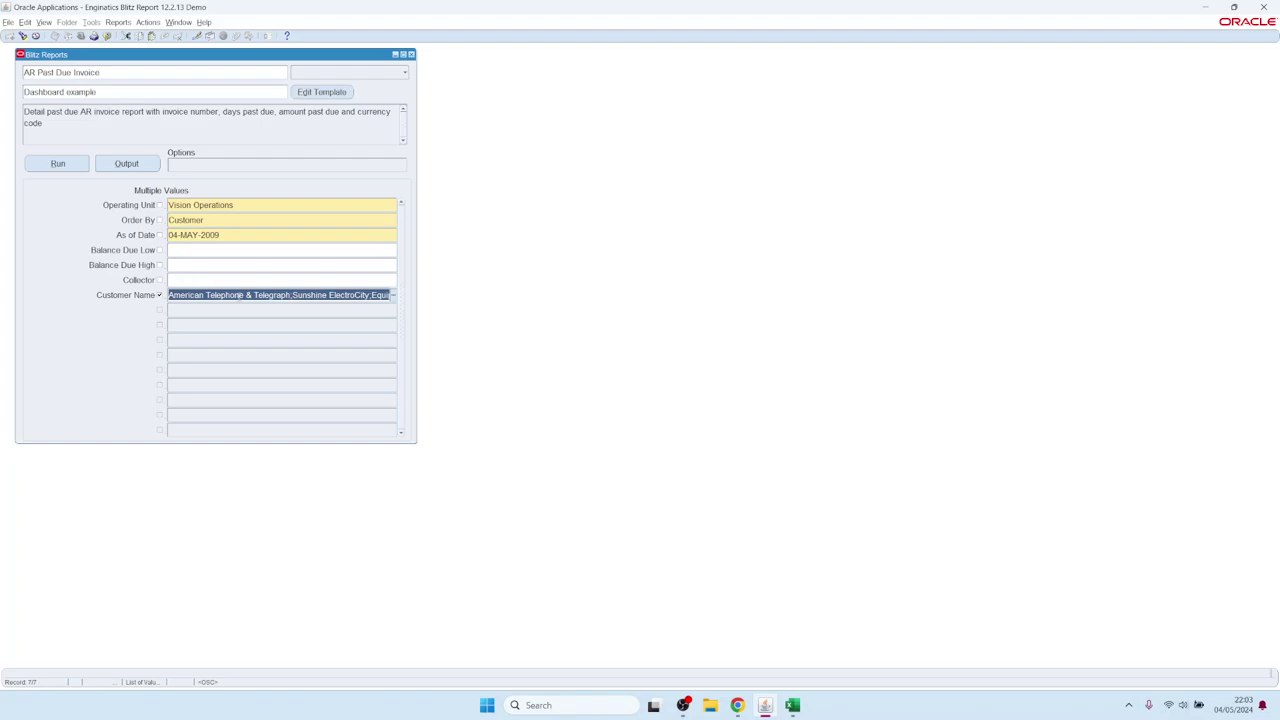
# Rename the template as Dashboard example - large customers only and close the template editor
pyautogui.click(106, 92)
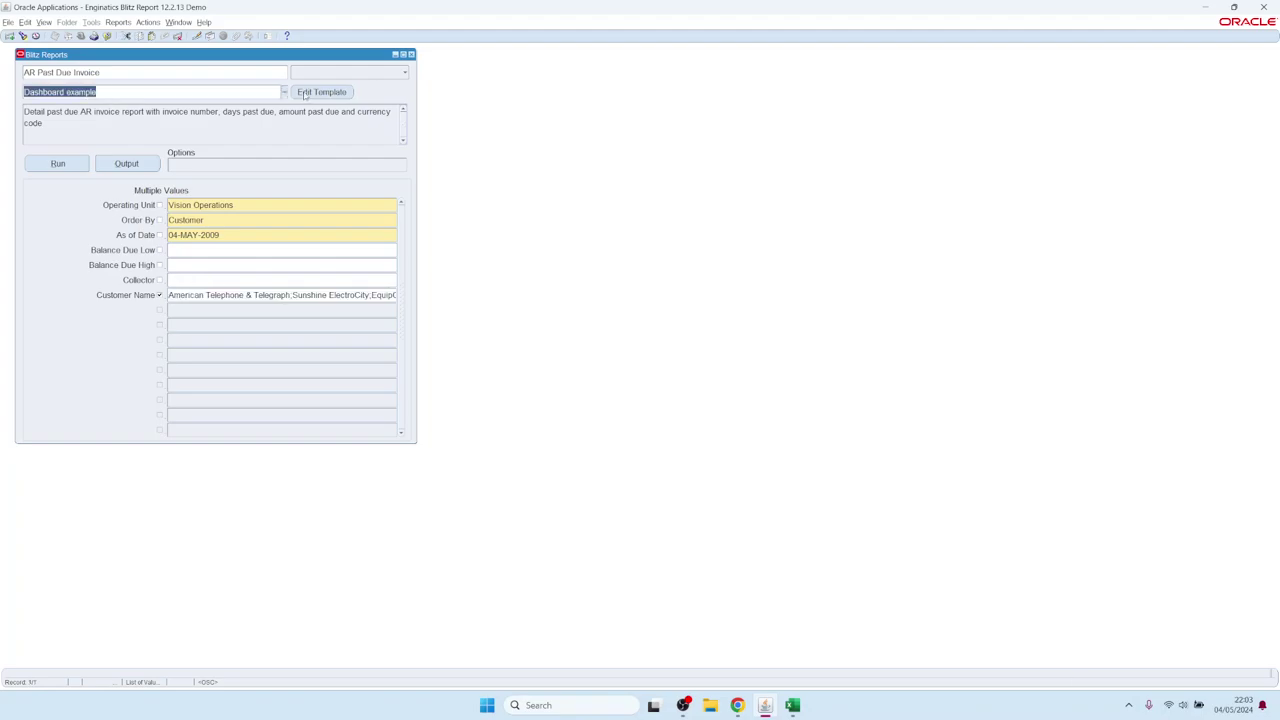
pyautogui.click(306, 94)
pyautogui.click(403, 195)
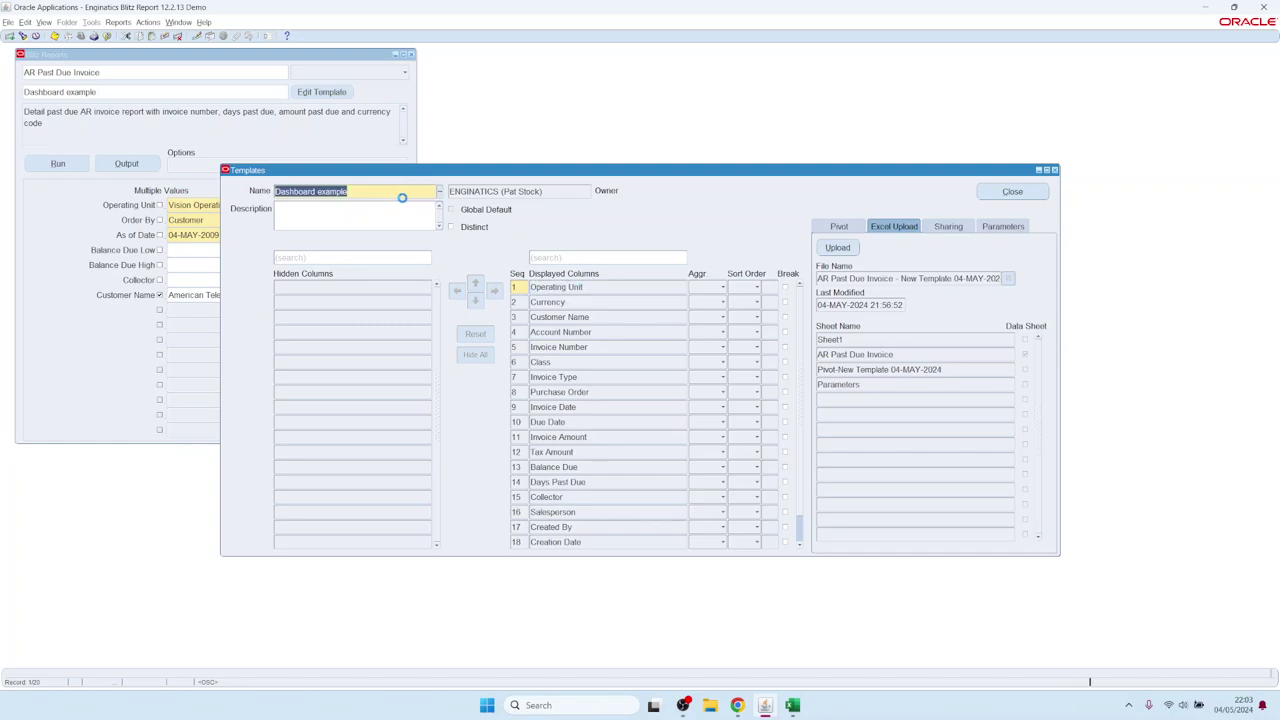
pyautogui.click(403, 197)
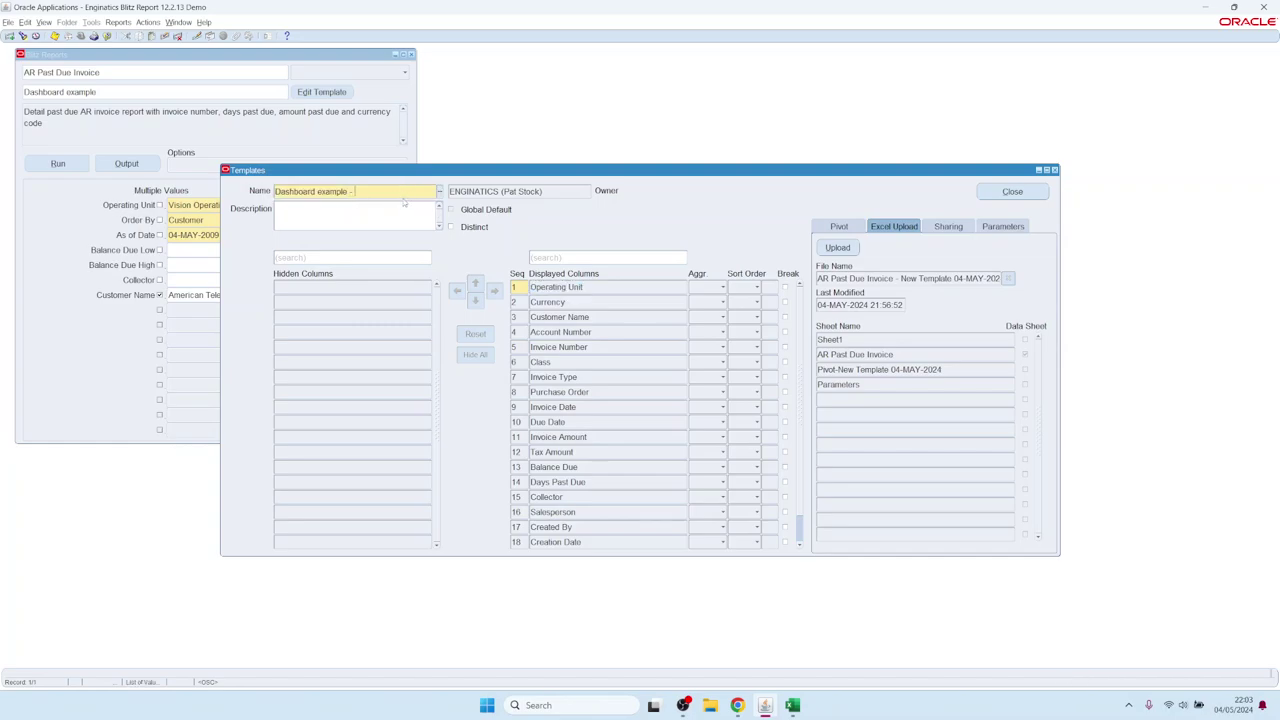
pyautogui.write('- large customers only')
pyautogui.hotkey('alt', 'c')
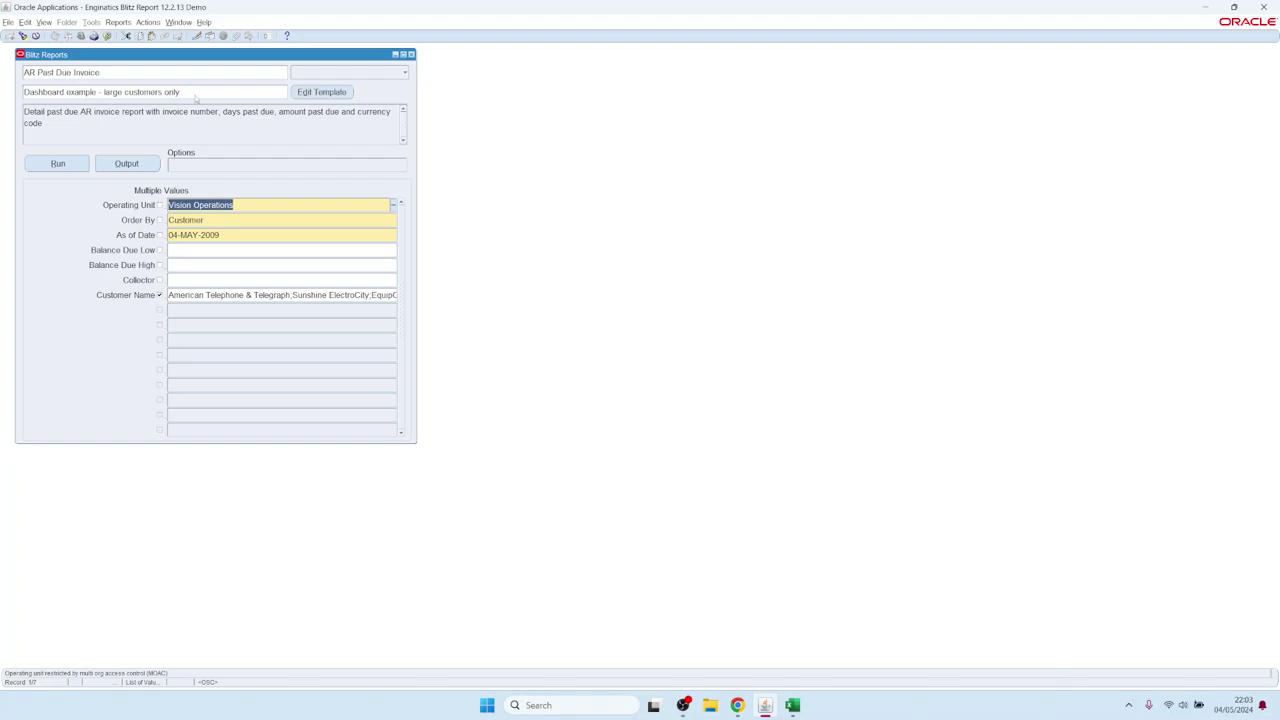
# Clear and reselect the Dashboard example - large customers only template, run the report with it, and return to Oracle Applications
pyautogui.click(228, 294)
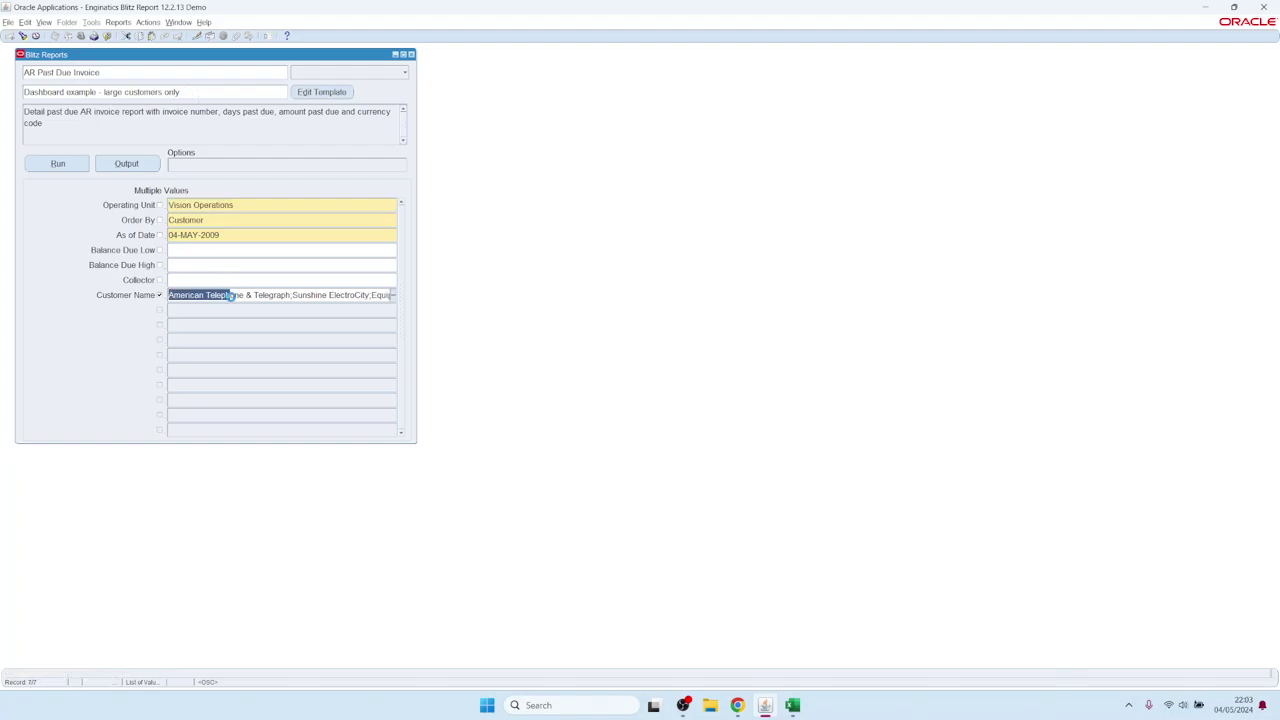
pyautogui.tripleClick(200, 91)
pyautogui.press('Delete')
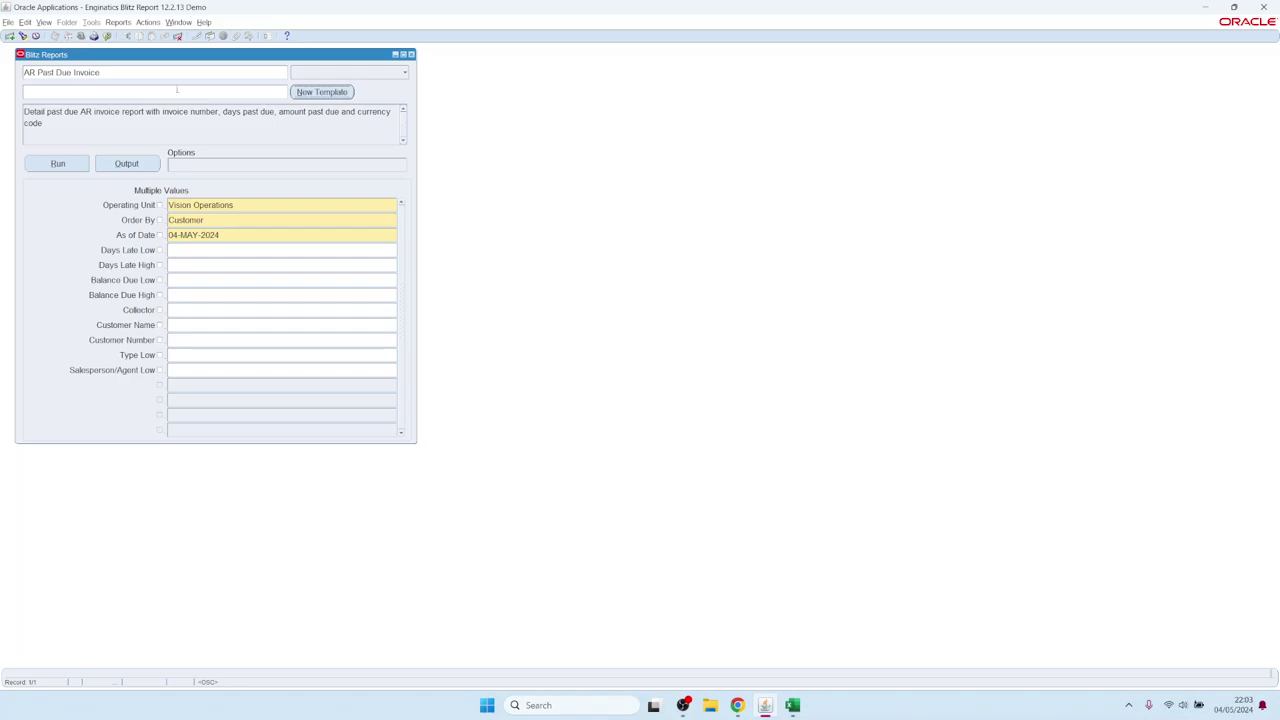
pyautogui.doubleClick(177, 90)
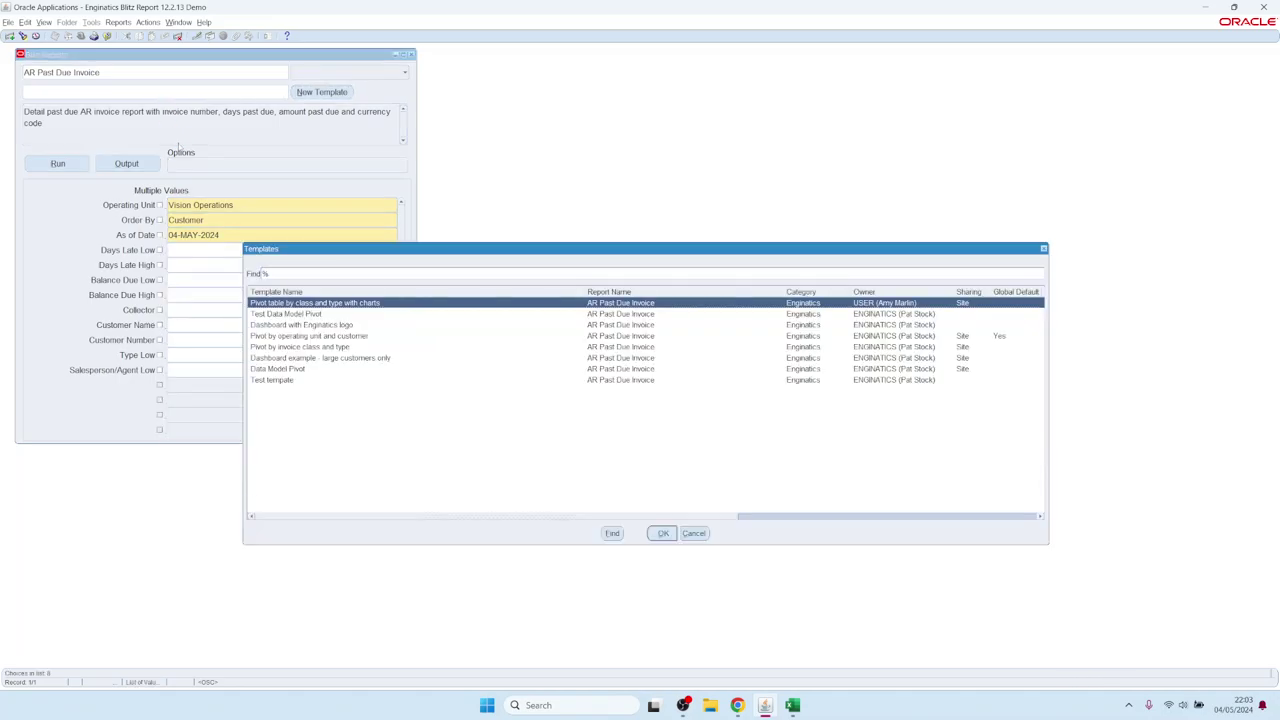
pyautogui.press('Down')
pyautogui.press('Down')
pyautogui.press('Down')
pyautogui.press('Down')
pyautogui.press('Down')
pyautogui.press('Return')
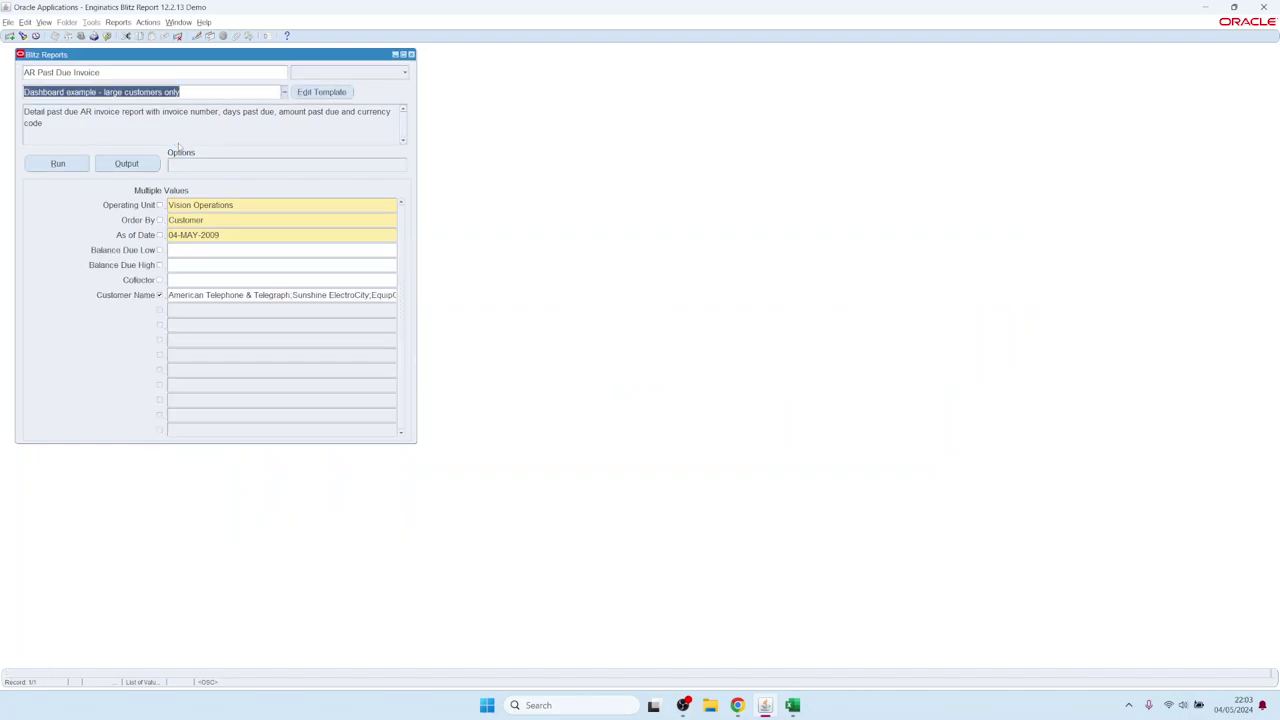
pyautogui.click(74, 168)
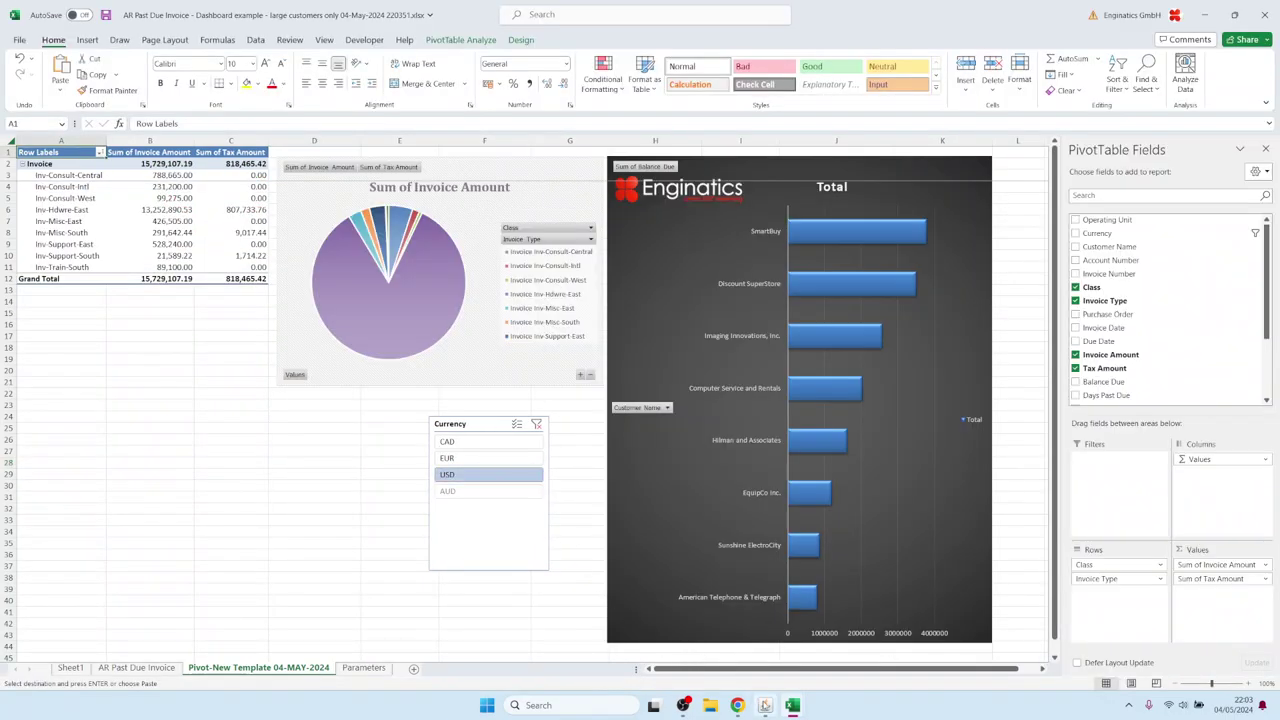
pyautogui.click(764, 705)
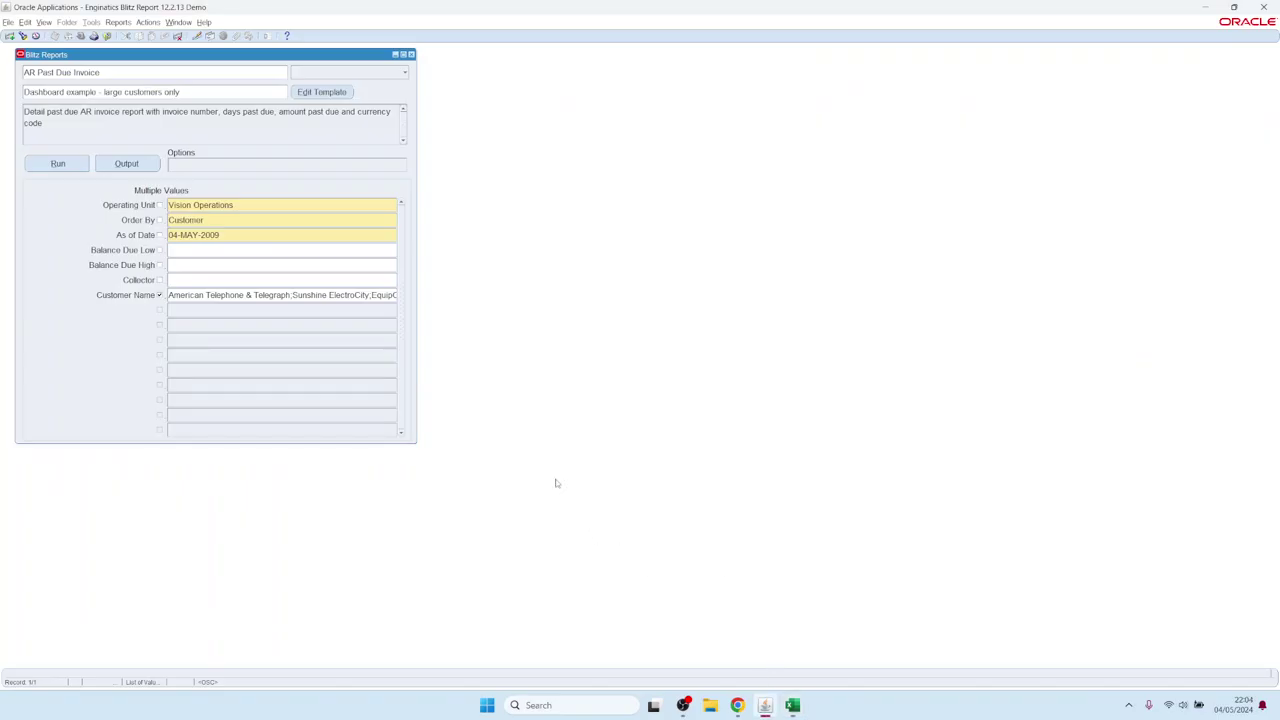